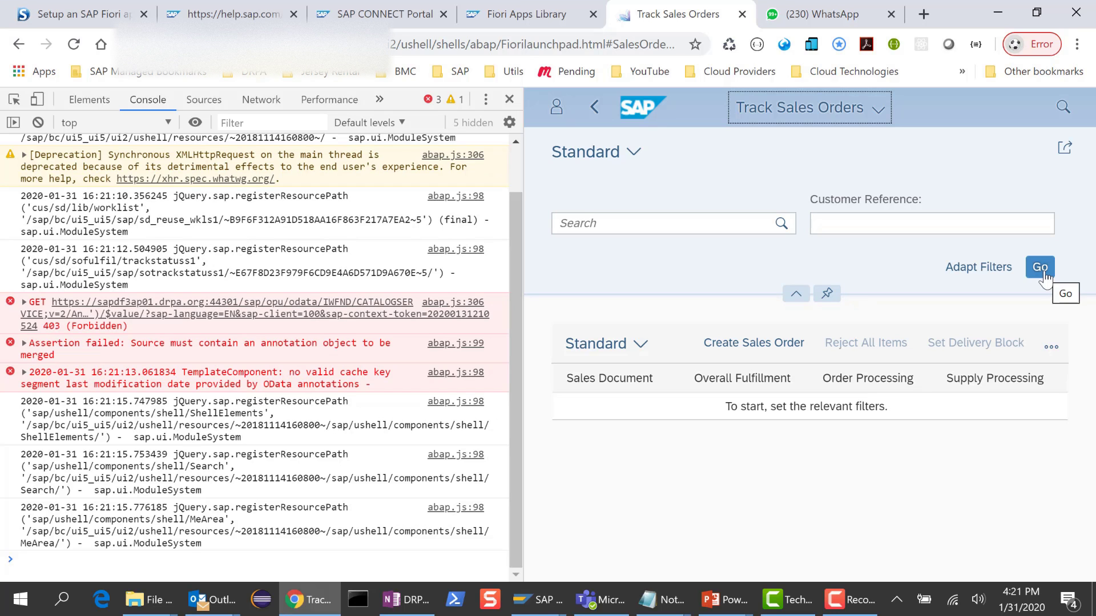
# Run the Track Sales Orders search without filters and examine the request errors logged in the developer console.
pyautogui.click(1044, 274)
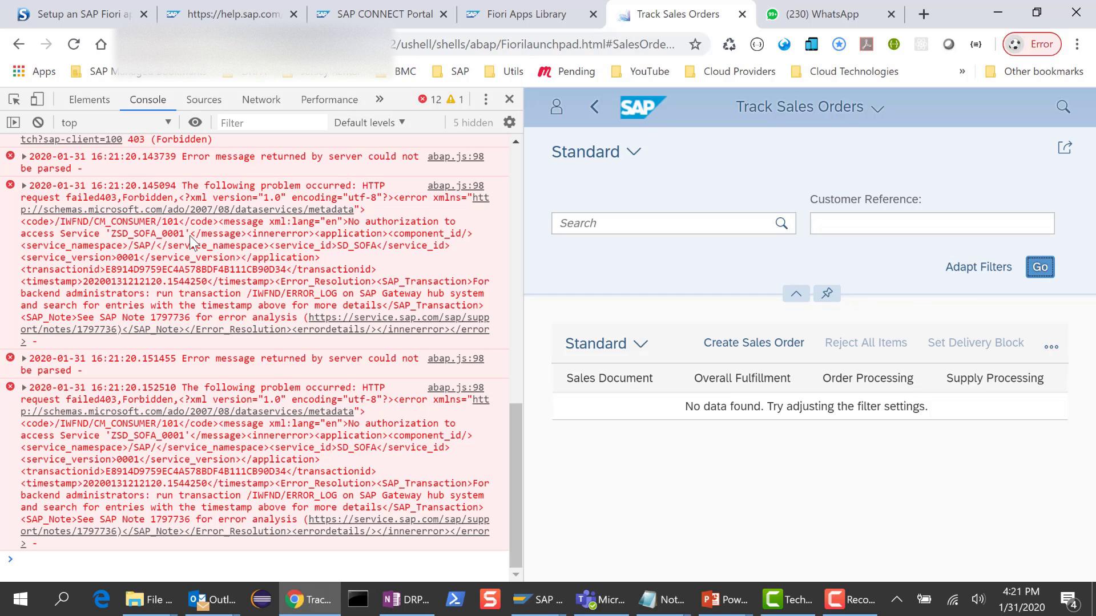
pyautogui.scroll(2, 190, 236)
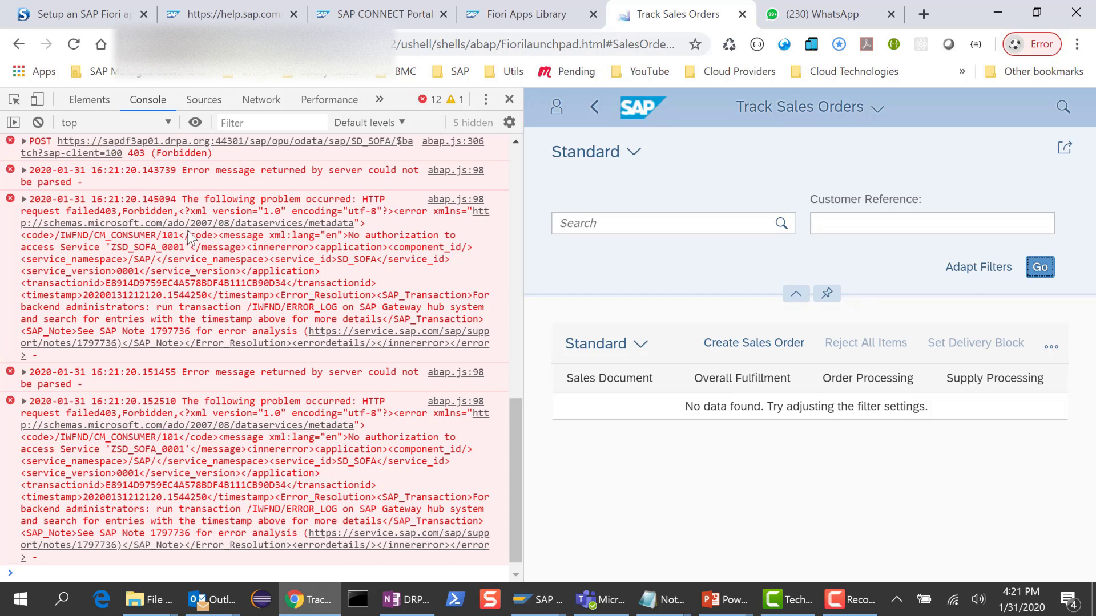
pyautogui.scroll(3, 189, 234)
pyautogui.scroll(3, 190, 235)
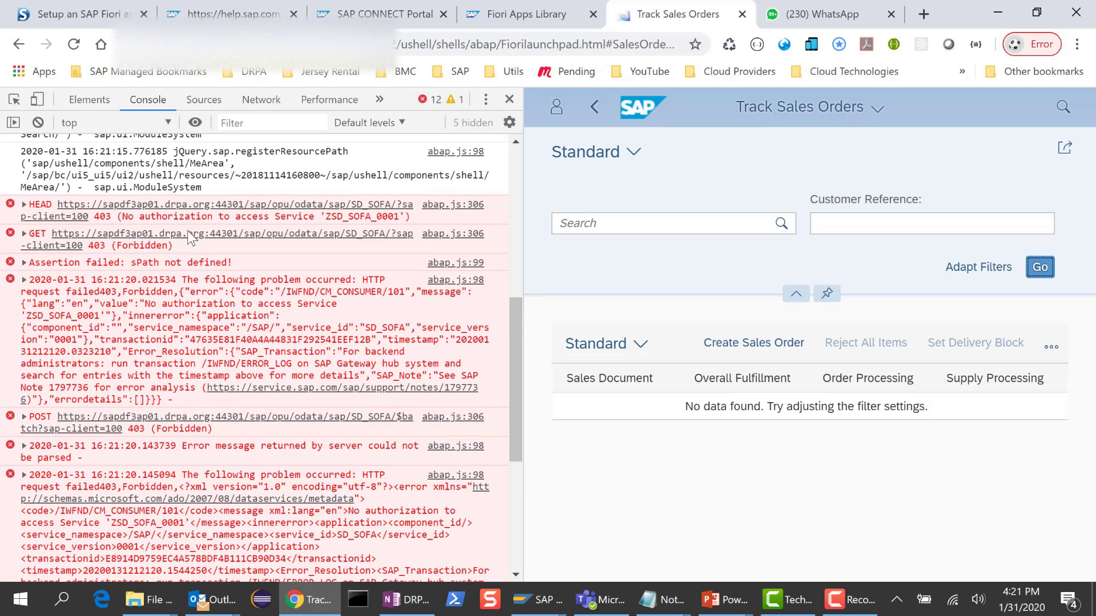
# Copy the SAPUI5 application's technical name SOTRACKSTATUSS1 from the Track Sales Orders details in the Fiori Apps Library.
pyautogui.hotkey('alt', 'Tab')
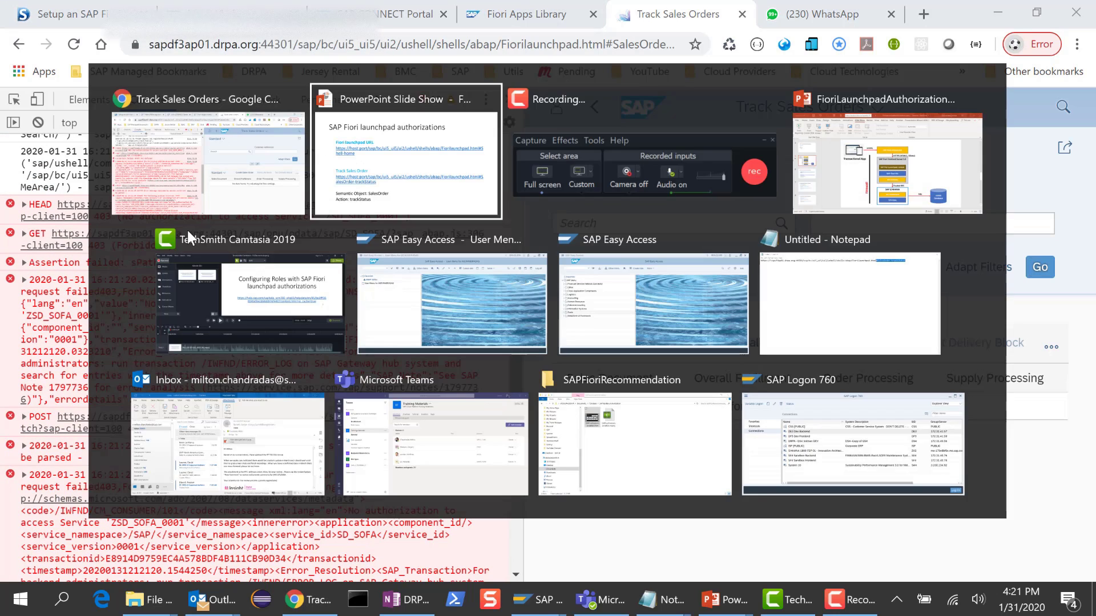
pyautogui.hotkey('alt', 'Tab')
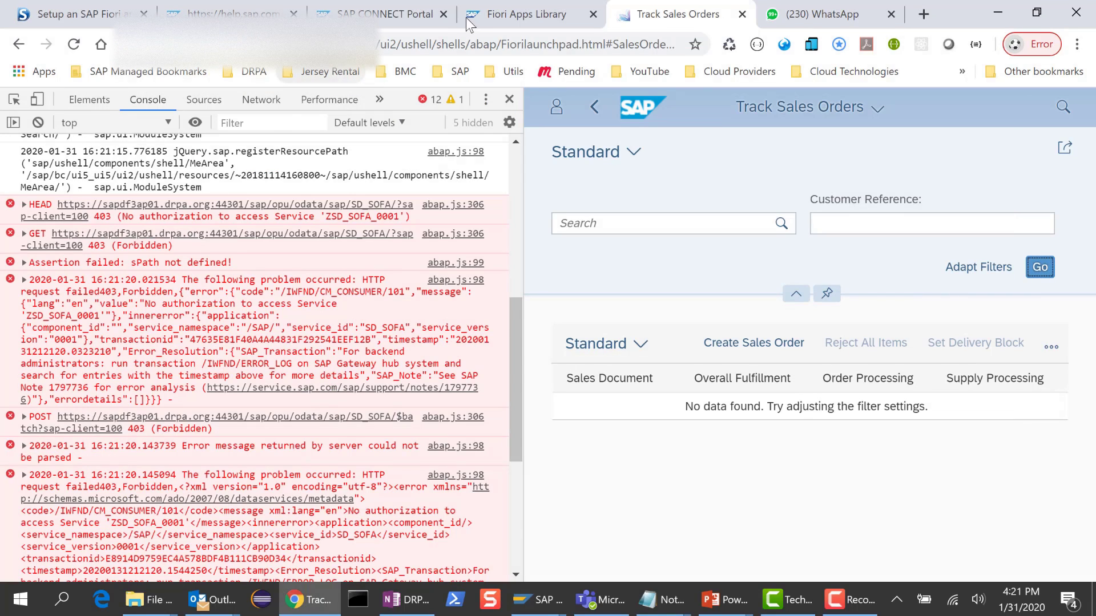
pyautogui.click(487, 20)
pyautogui.scroll(5, 589, 348)
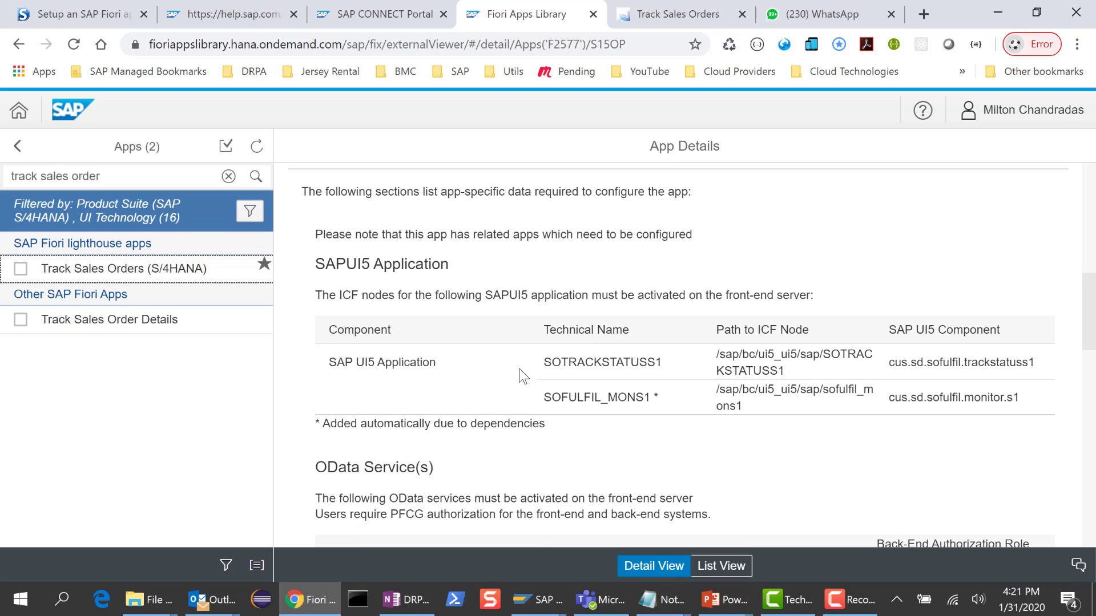
pyautogui.click(546, 367)
pyautogui.moveTo(546, 366); pyautogui.dragTo(662, 361)
pyautogui.hotkey('ctrl', 'c')
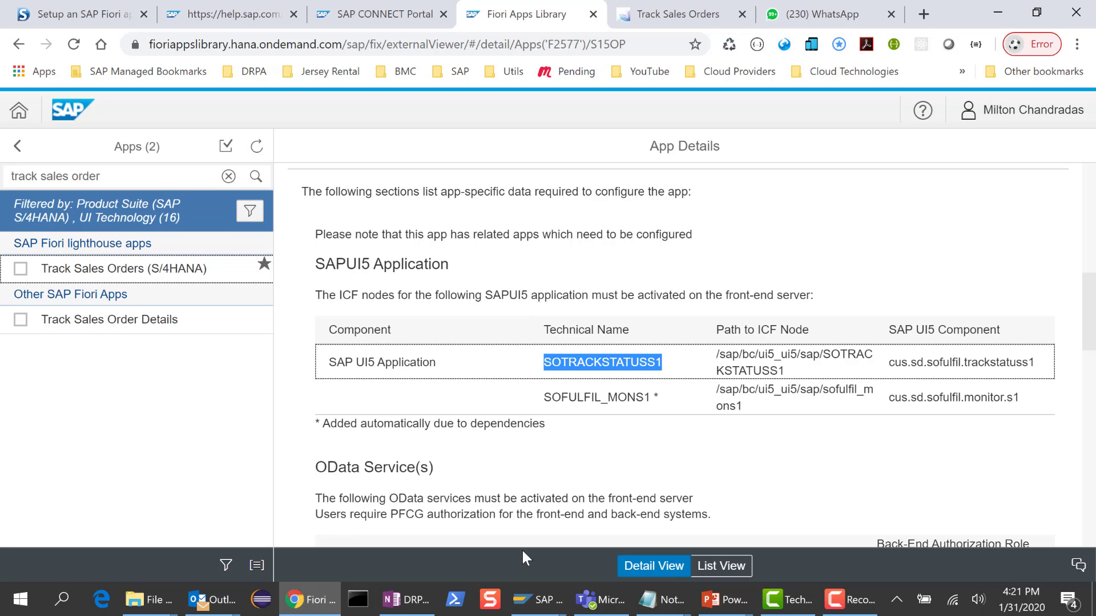
# Switch to the DF3 SAP Easy Access session and start transaction SICF.
pyautogui.click(548, 602)
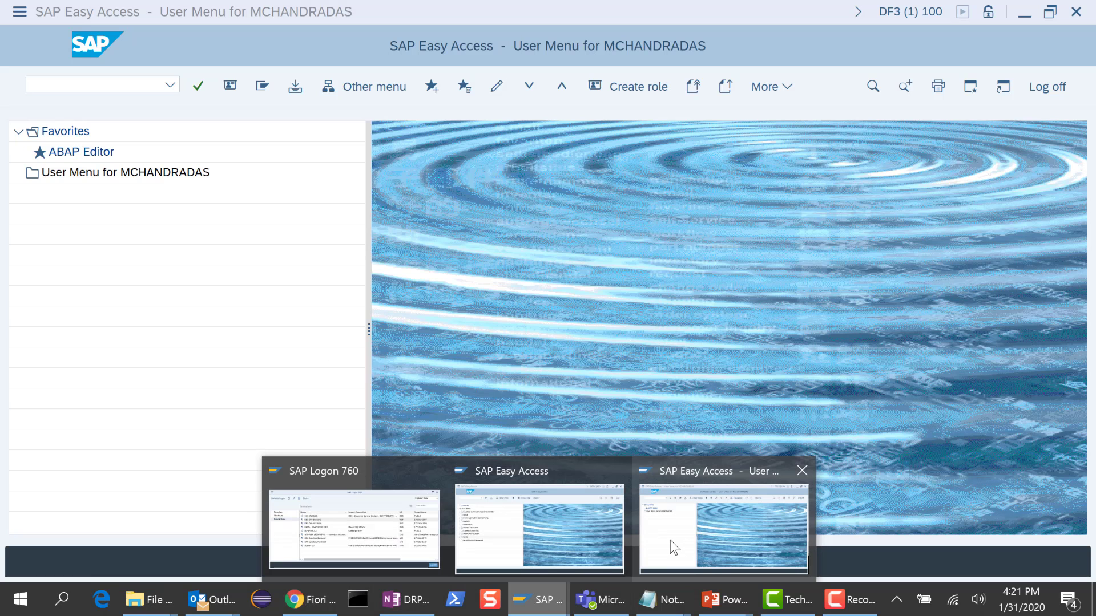
pyautogui.click(670, 540)
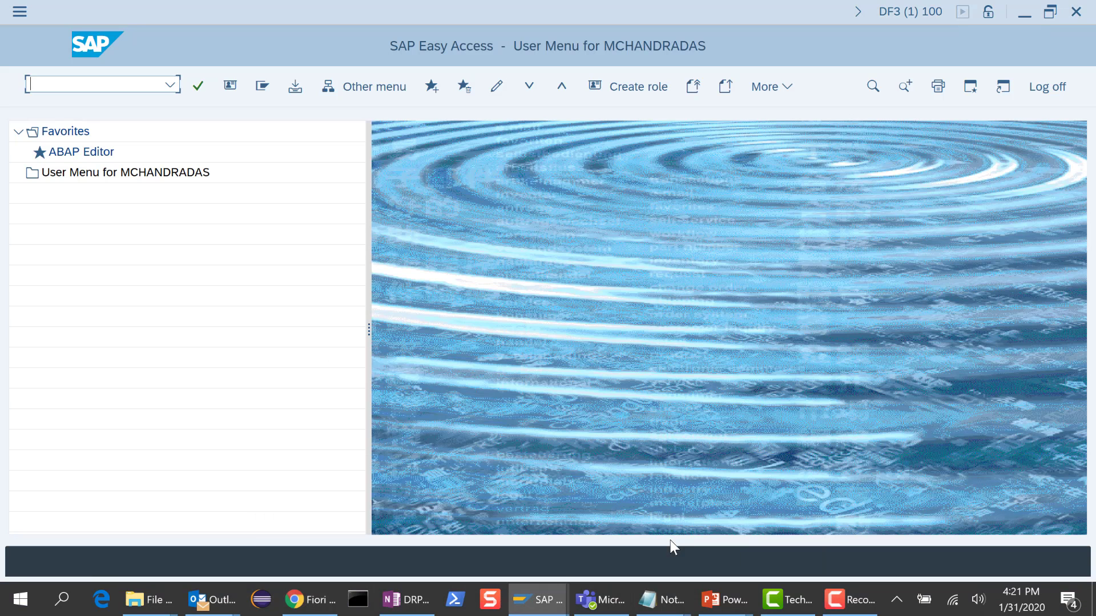
pyautogui.click(117, 82)
pyautogui.write('sicf')
pyautogui.press('Return')
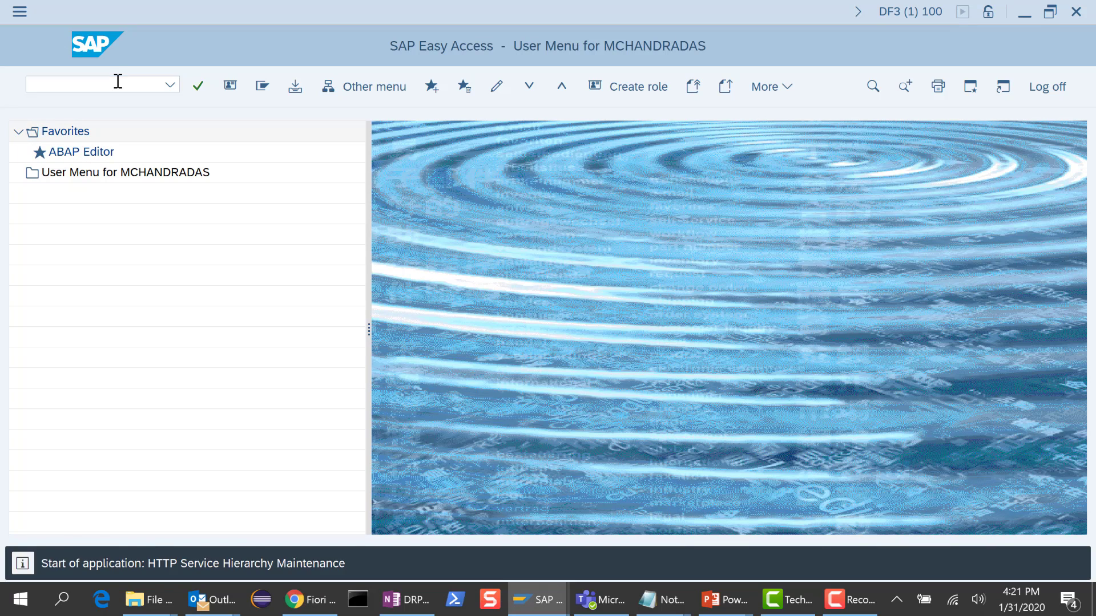
# Search the ICF hierarchy for service SOTRACKSTATUSS1 and check whether its bsp and ui5_ui5 nodes are activated.
pyautogui.click(308, 225)
pyautogui.hotkey('ctrl', 'v')
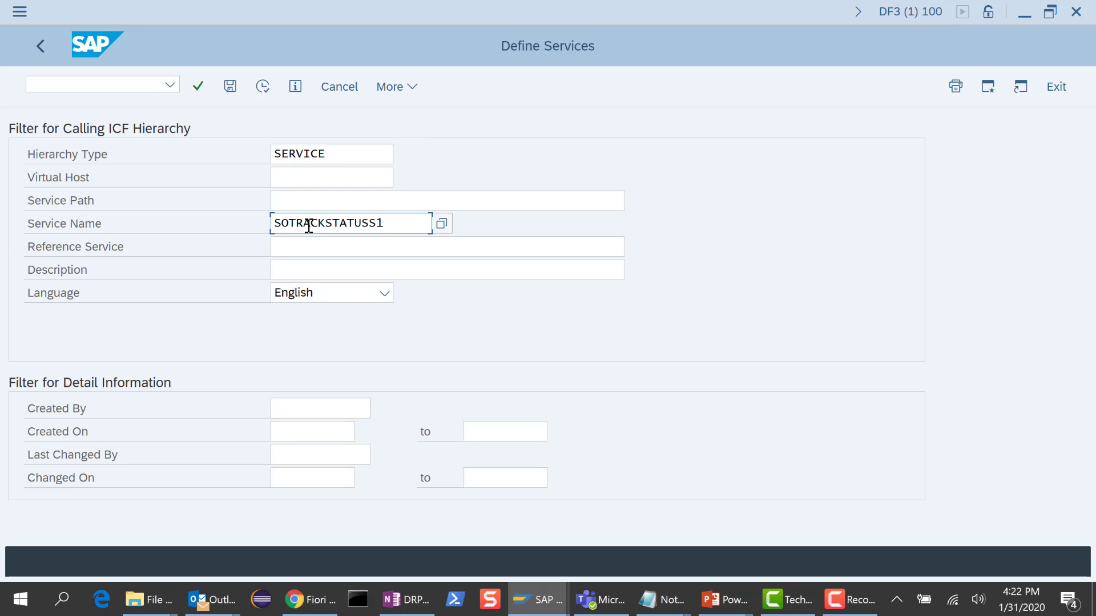
pyautogui.click(262, 87)
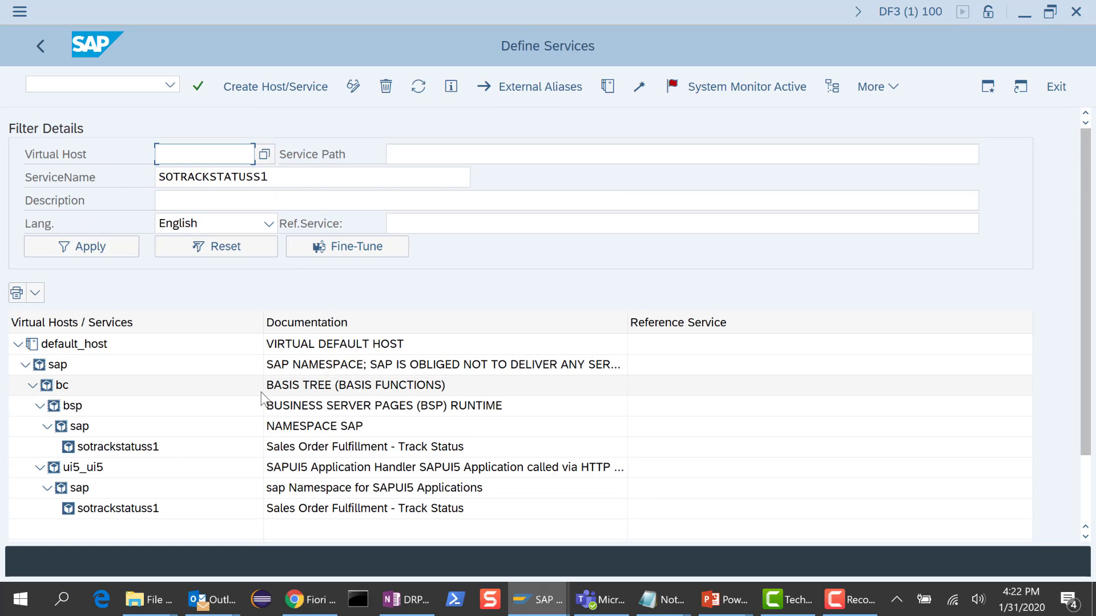
pyautogui.click(142, 446)
pyautogui.rightClick(141, 446)
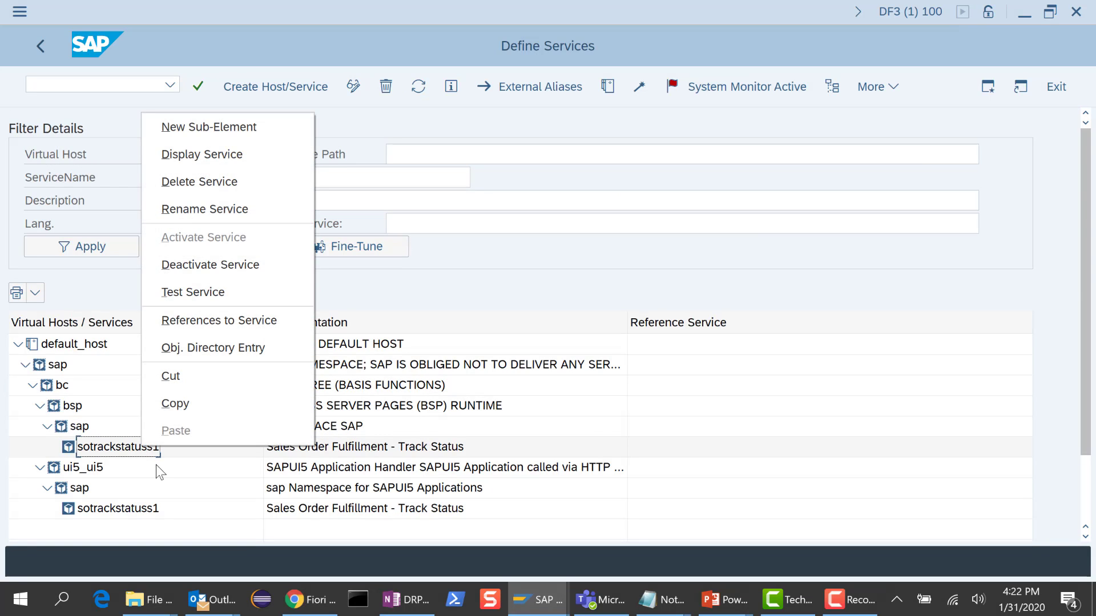
pyautogui.click(141, 508)
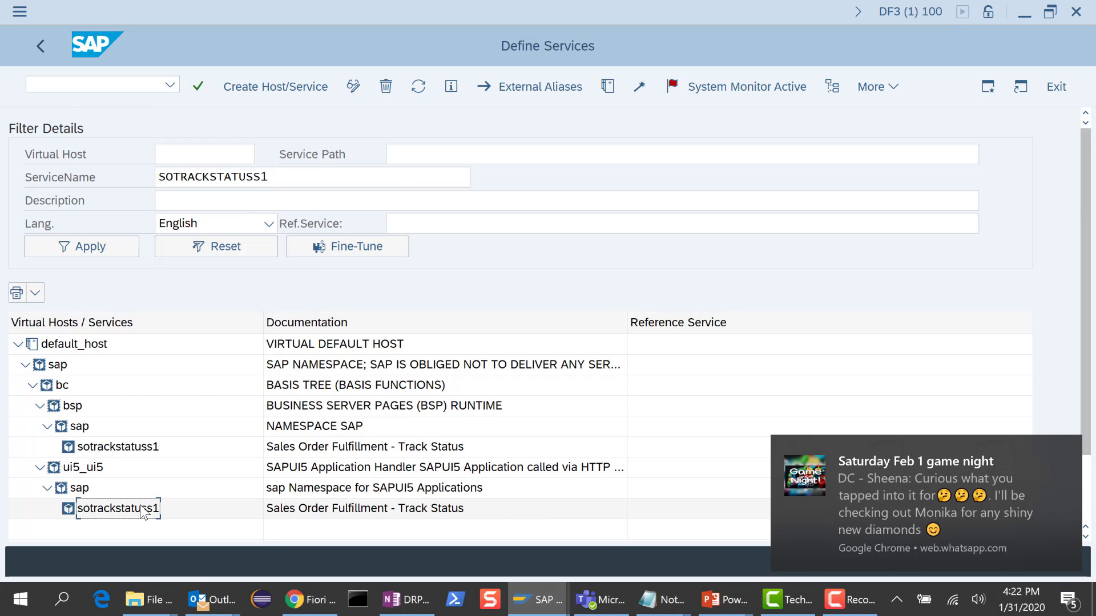
# Switch to the Fiori Apps Library and look up the OData services required by Track Sales Orders.
pyautogui.hotkey('alt', 'Tab')
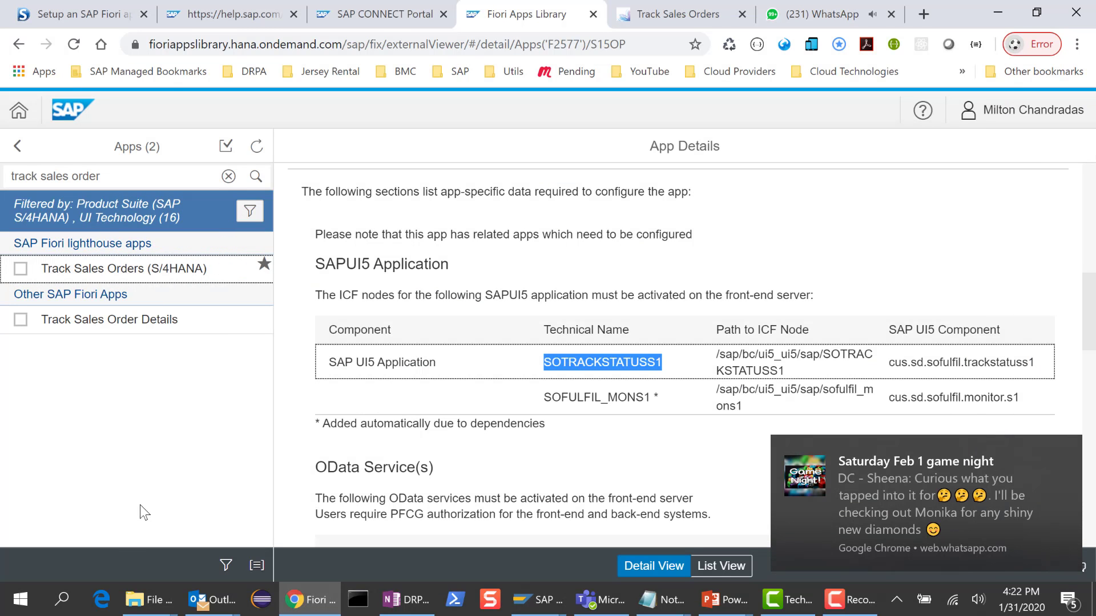
pyautogui.scroll(-2, 448, 465)
pyautogui.scroll(-2, 449, 465)
pyautogui.scroll(-1, 497, 406)
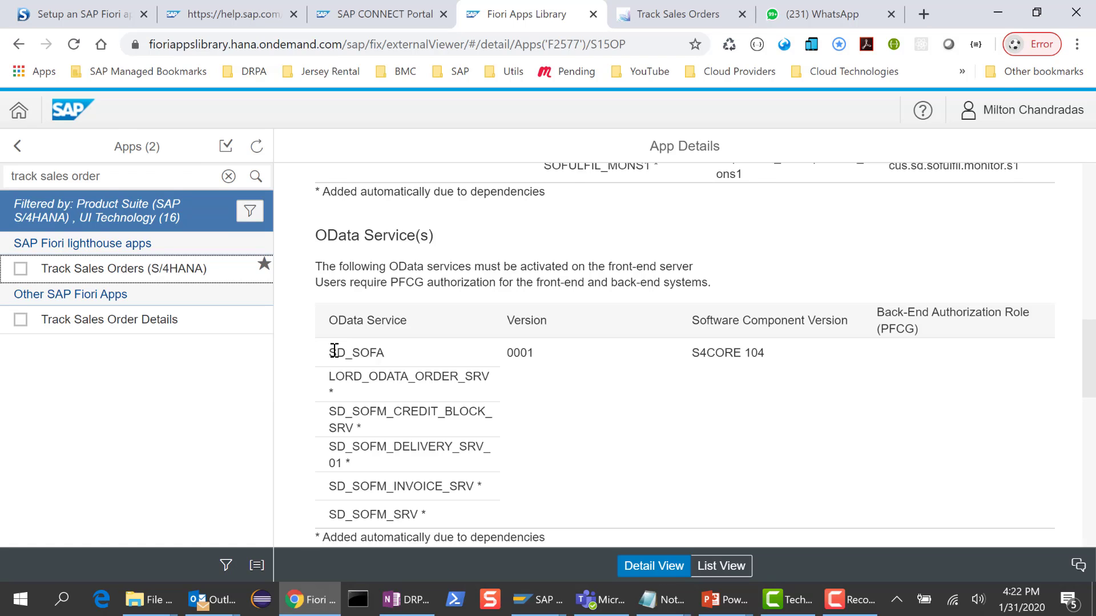
# Return to SAP GUI, leave the ICF service screens and start transaction /n/IWFND/MAINT_SERVICE.
pyautogui.hotkey('alt', 'Tab')
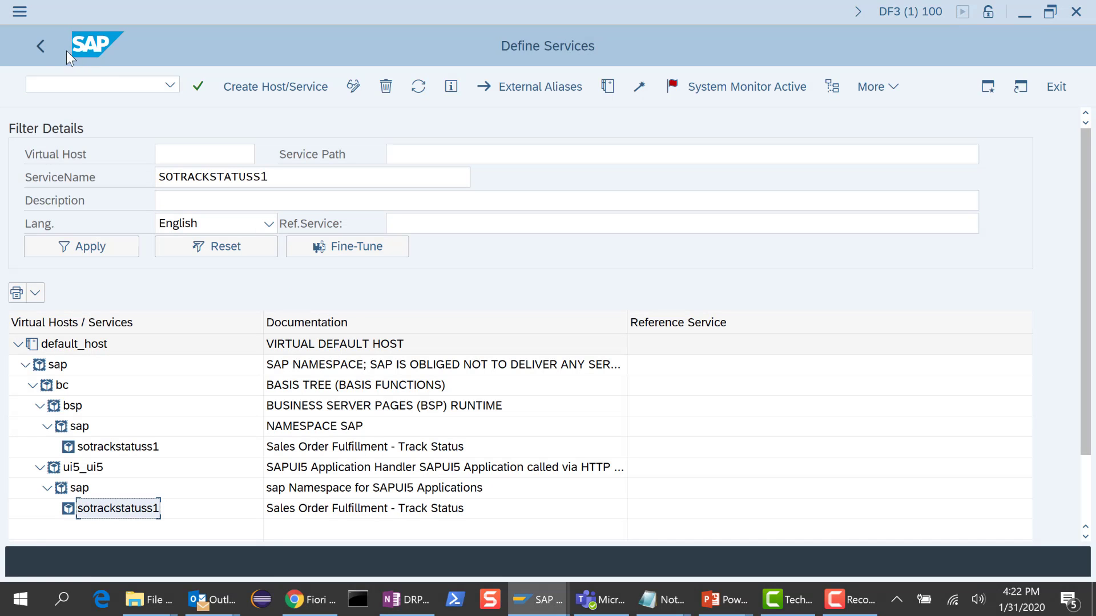
pyautogui.click(45, 43)
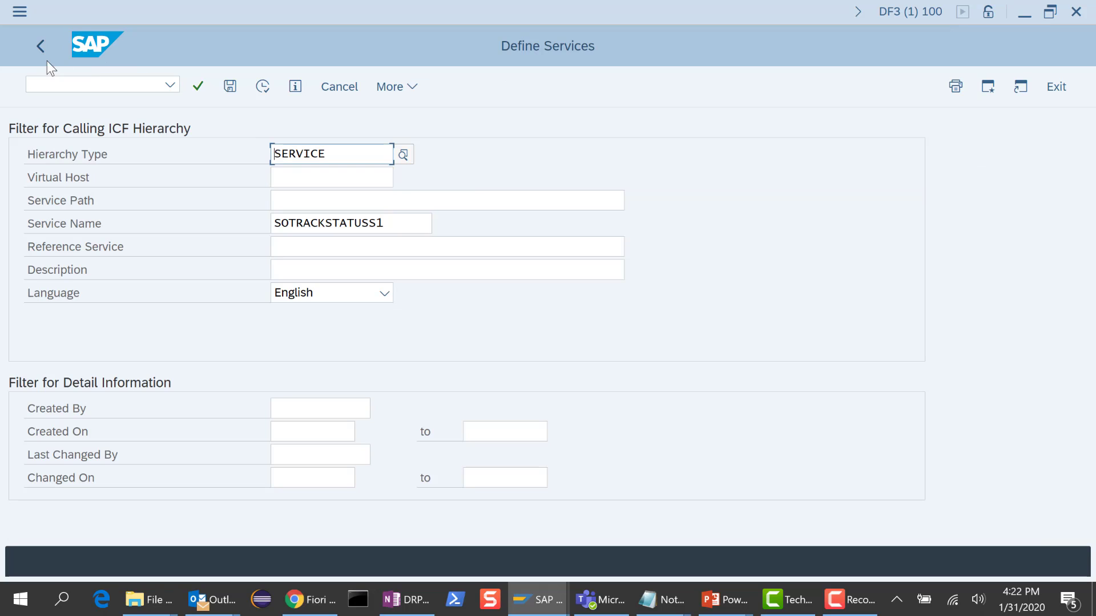
pyautogui.click(40, 48)
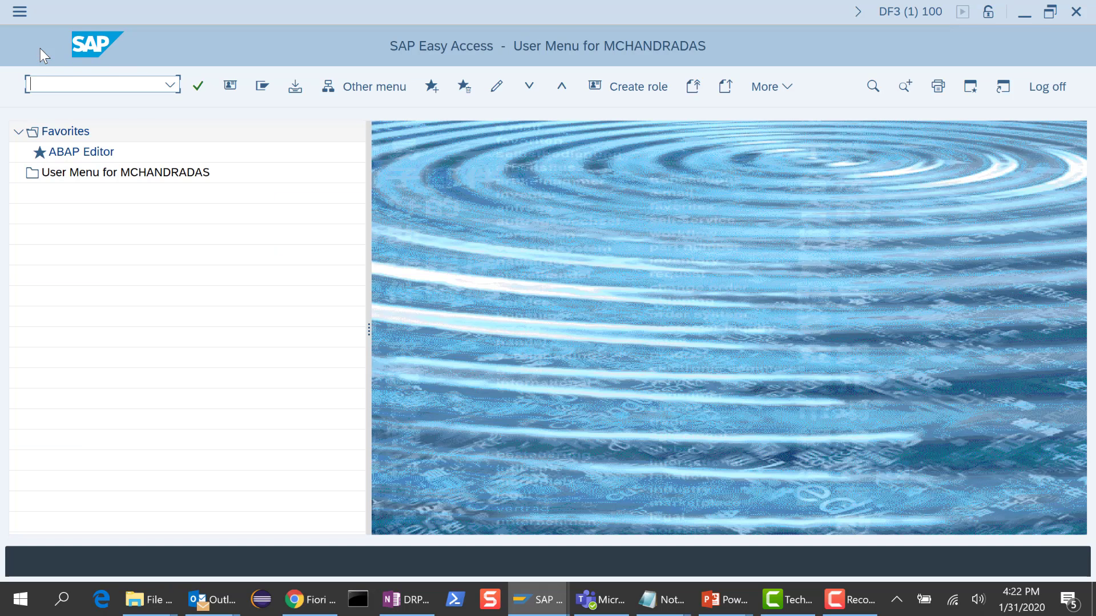
pyautogui.click(97, 83)
pyautogui.write('/n')
pyautogui.click(170, 84)
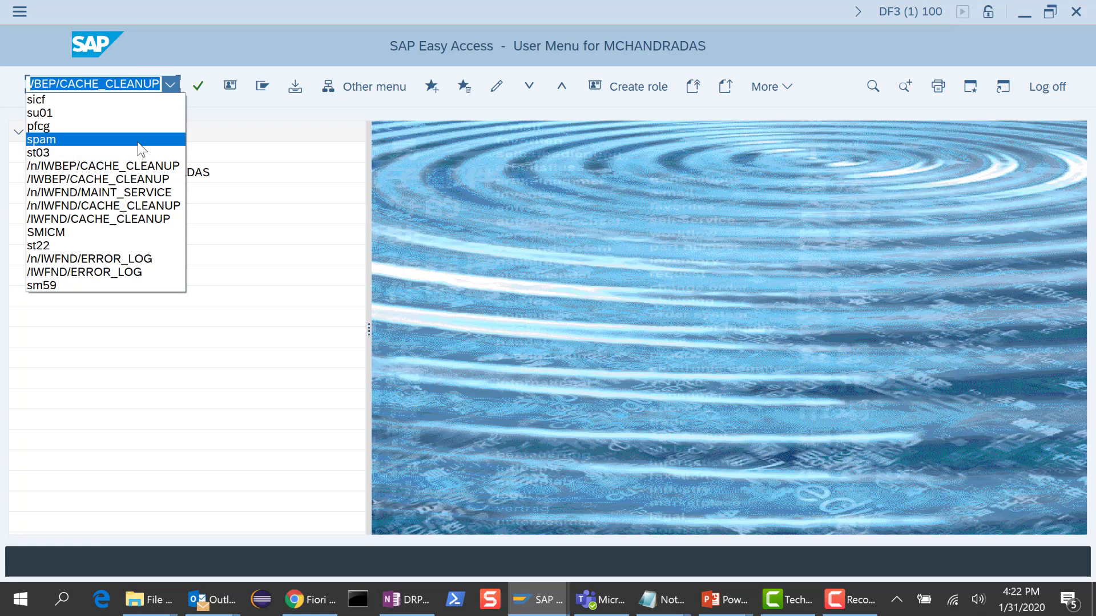
pyautogui.click(129, 192)
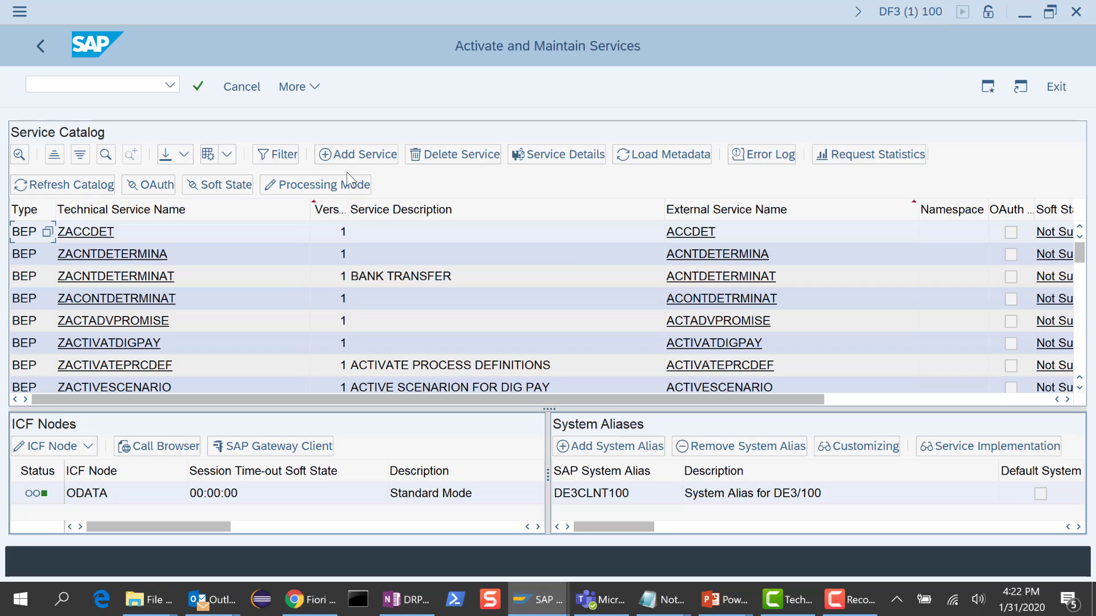
# Filter the service catalog by external service name *SD_SOFA* to check the service's ICF node status.
pyautogui.click(292, 159)
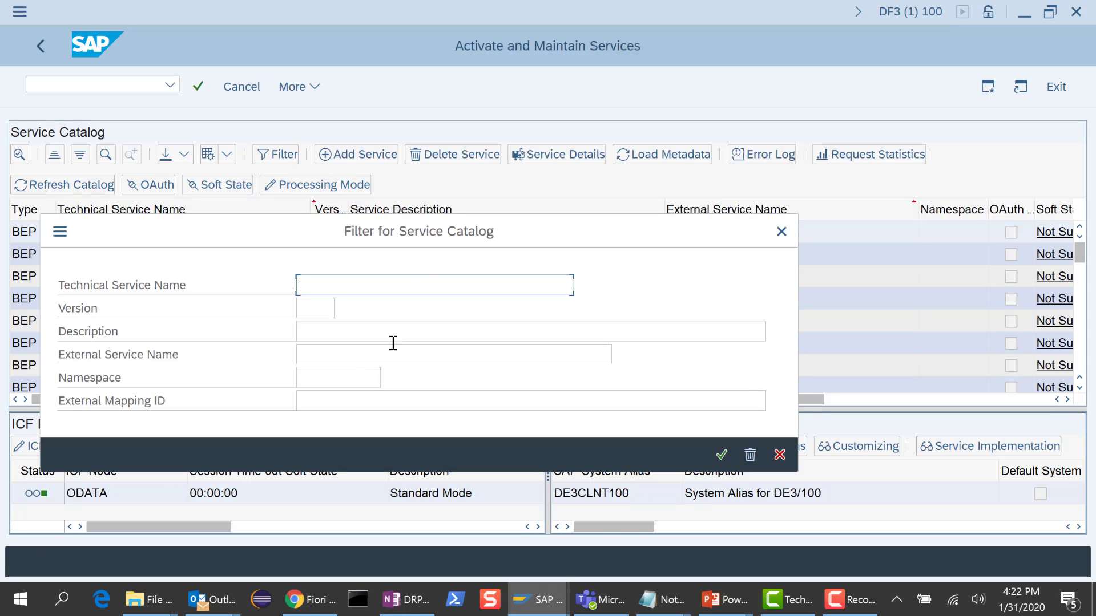
pyautogui.click(344, 356)
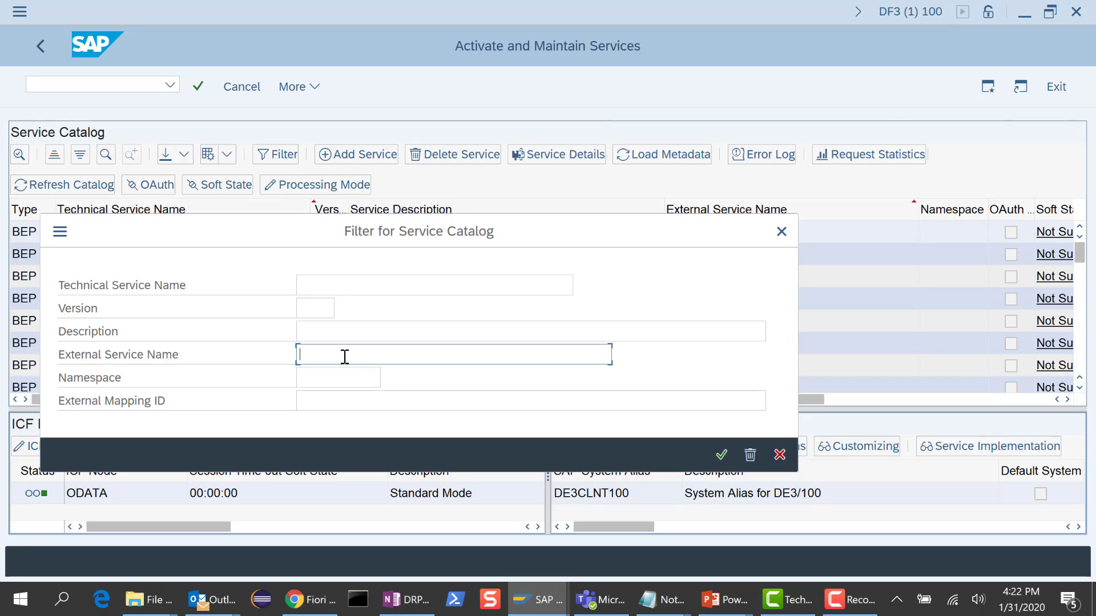
pyautogui.write('*SD_SOFA*')
pyautogui.click(721, 456)
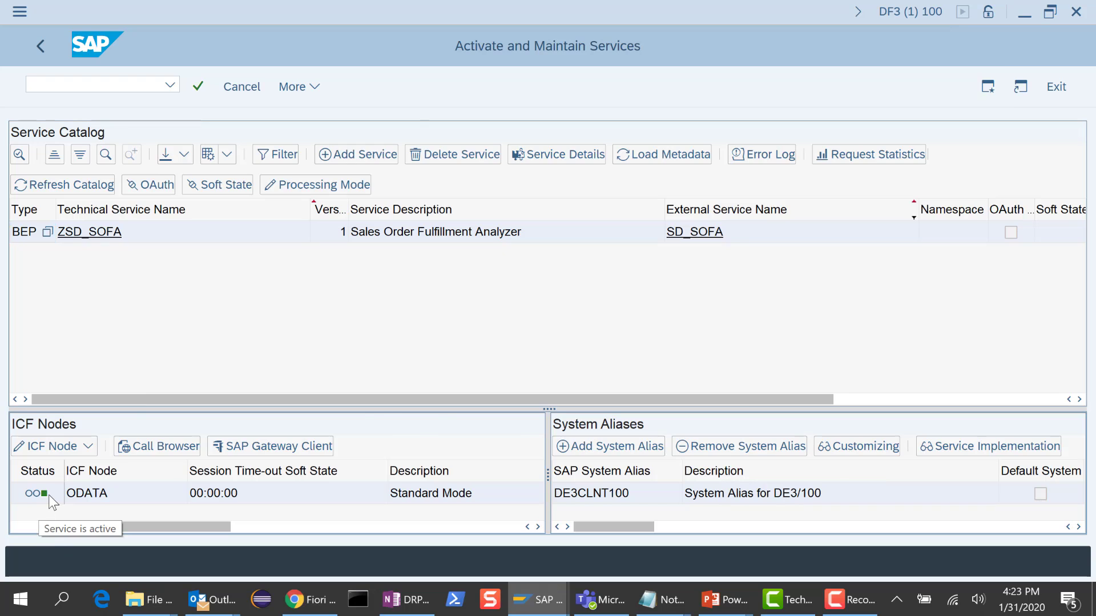
# Switch to the Fiori Apps Library and examine the technical configuration and business catalog of Track Sales Orders.
pyautogui.hotkey('alt', 'Tab')
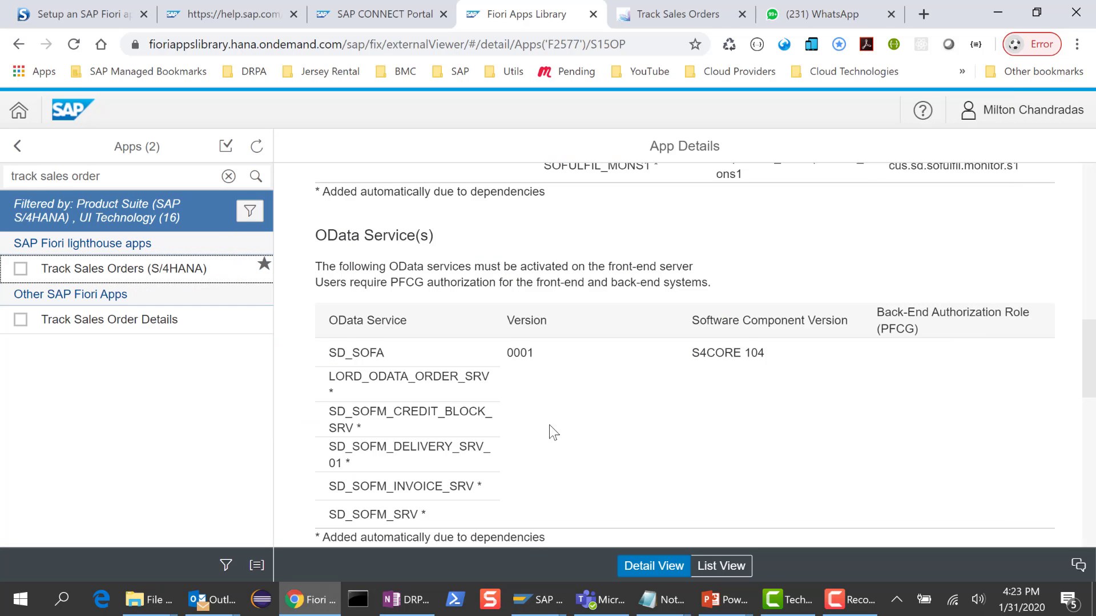
pyautogui.scroll(-8, 536, 434)
pyautogui.scroll(-1, 559, 431)
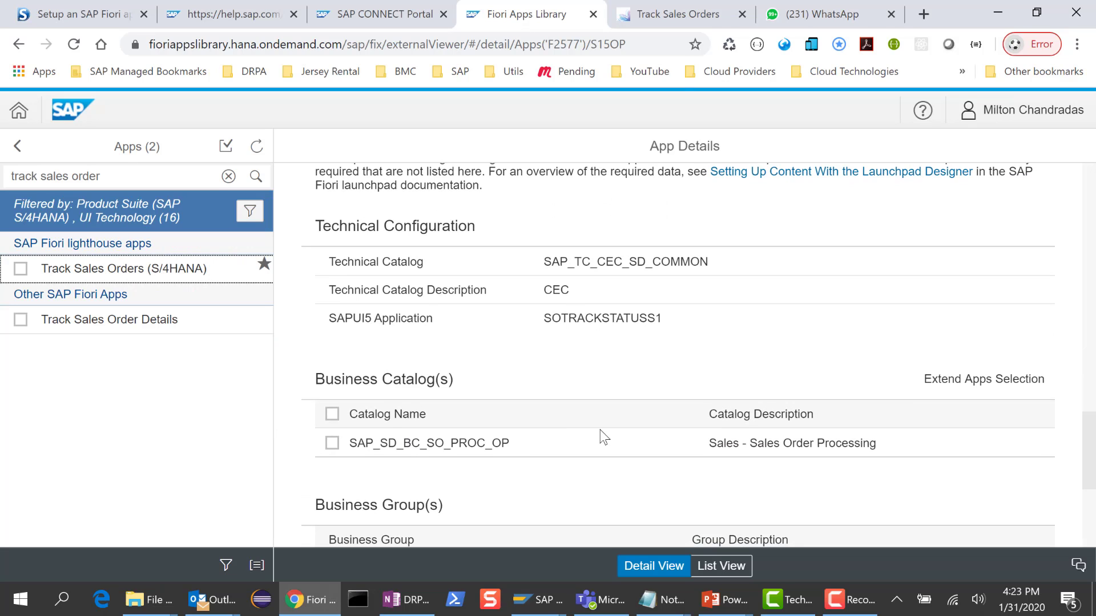
# Switch to the PowerPoint slide show and review the transaction codes on the "Implementation tasks on Frontend" slide.
pyautogui.click(724, 604)
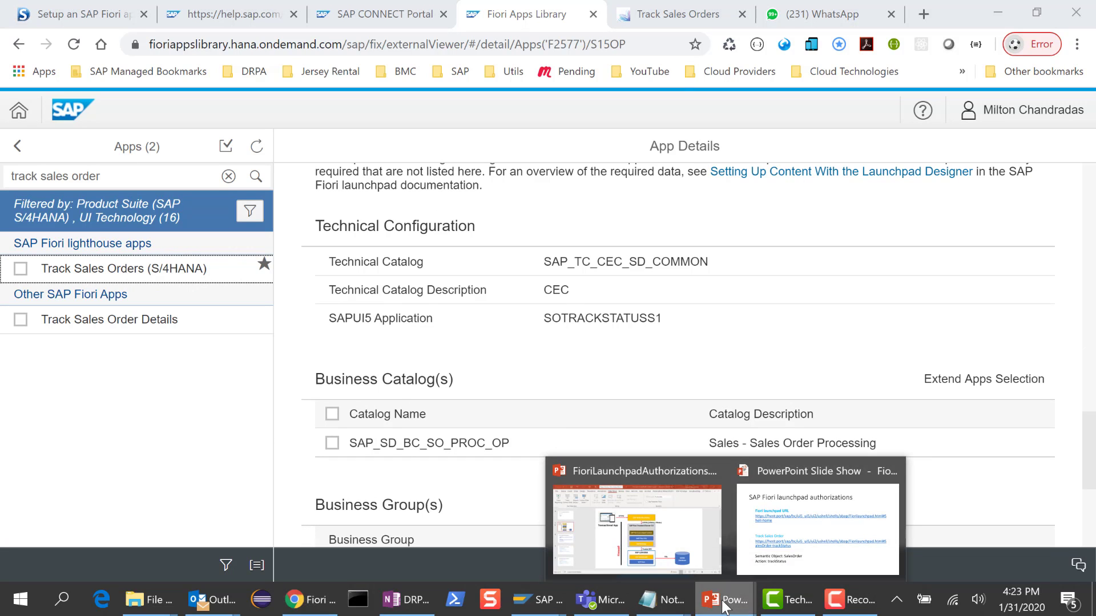
pyautogui.click(765, 550)
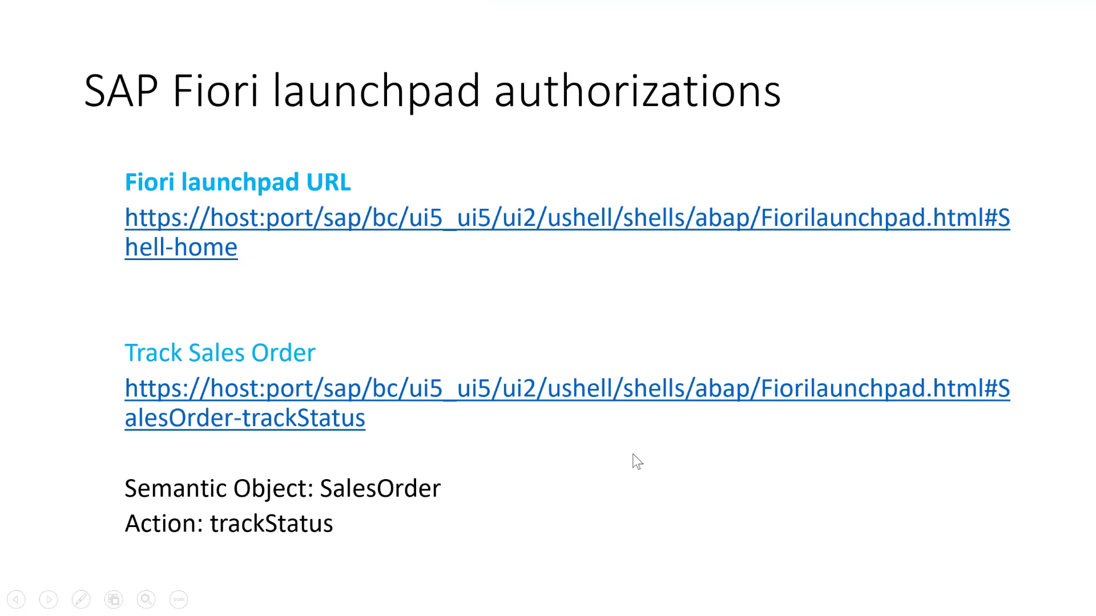
pyautogui.click(634, 456)
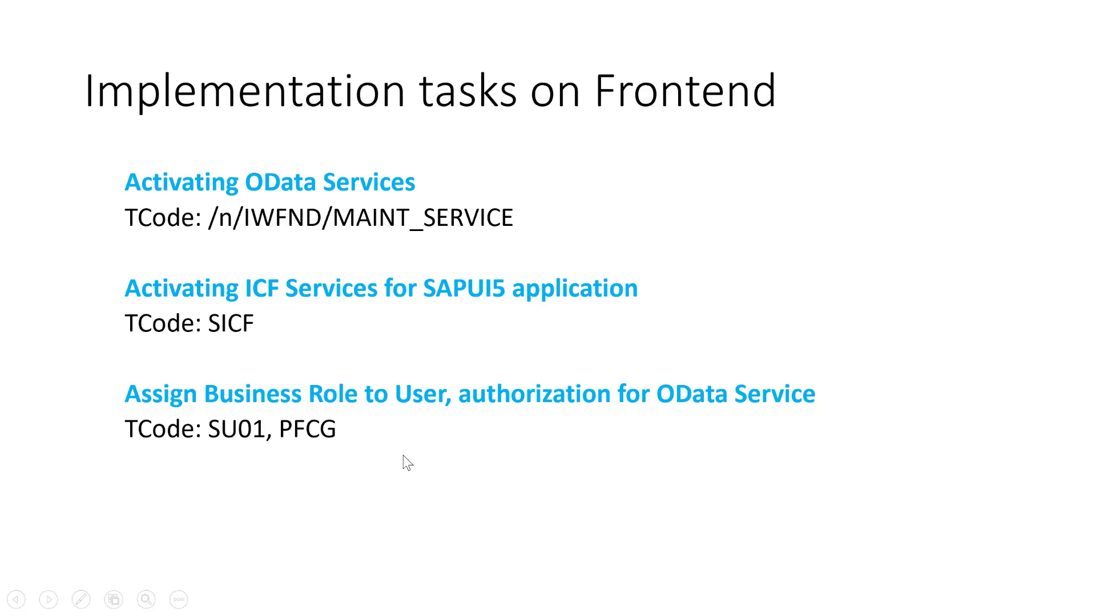
pyautogui.hotkey('alt', 'Tab')
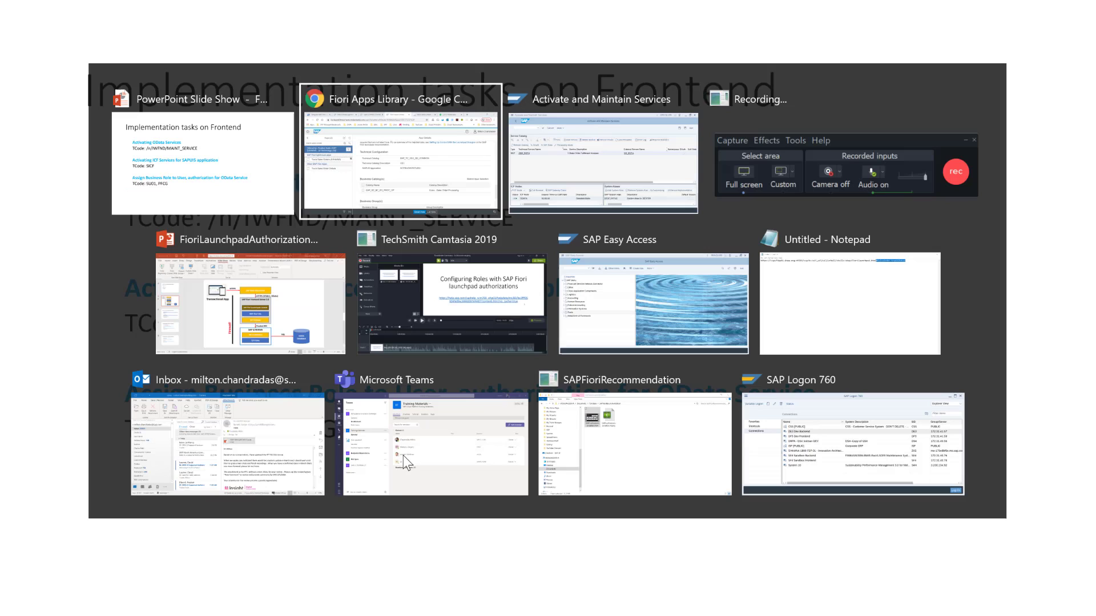
pyautogui.hotkey('alt', 'Tab')
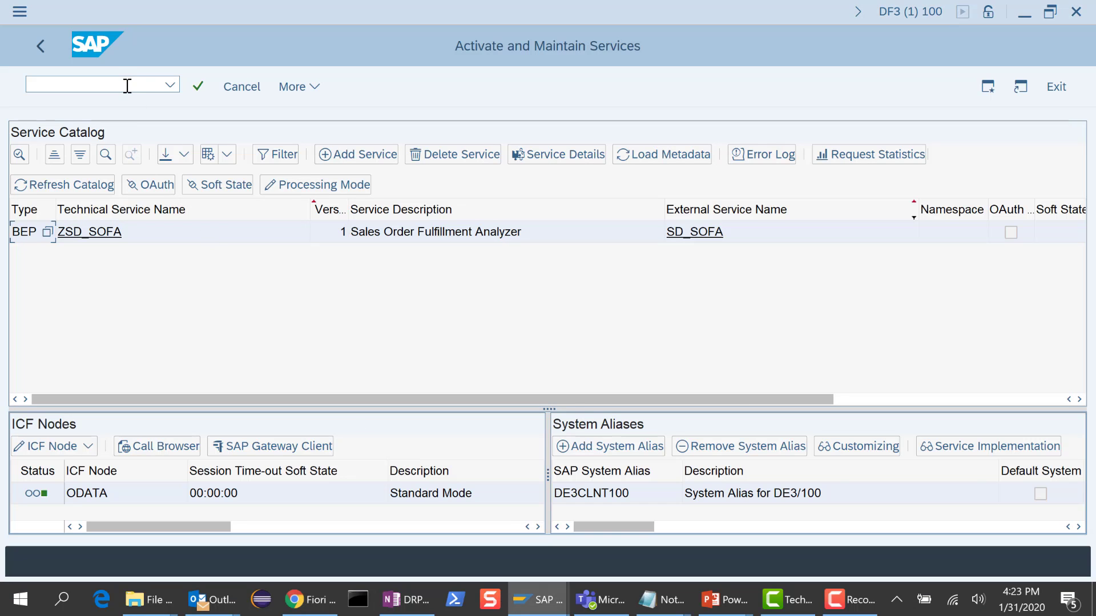
pyautogui.hotkey('alt', 'Tab')
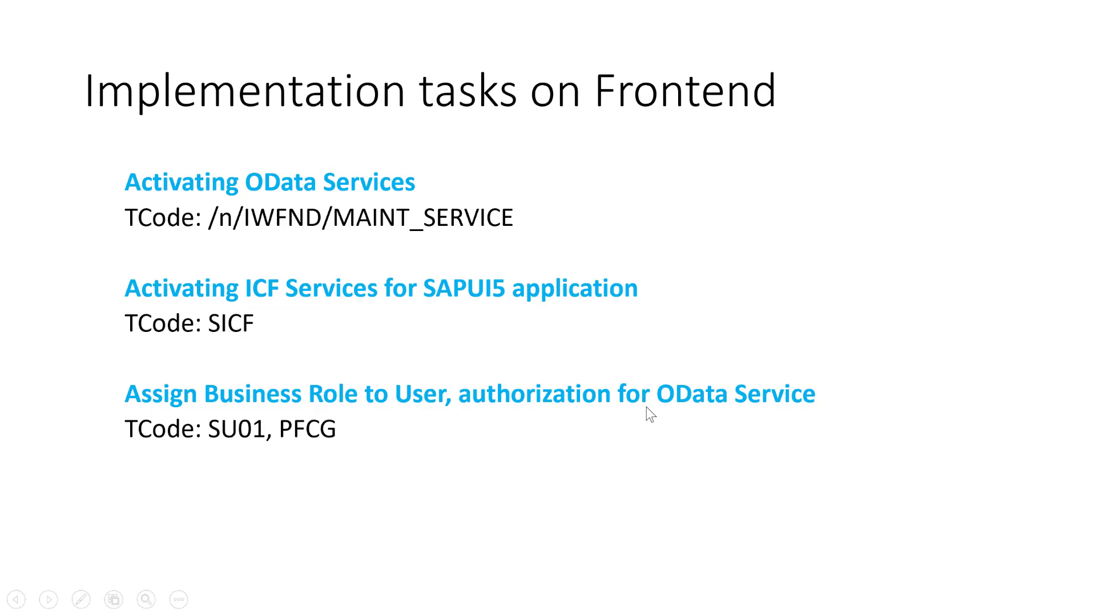
# Return to SAP GUI, leave Activate and Maintain Services and start transaction PFCG.
pyautogui.hotkey('alt', 'Tab')
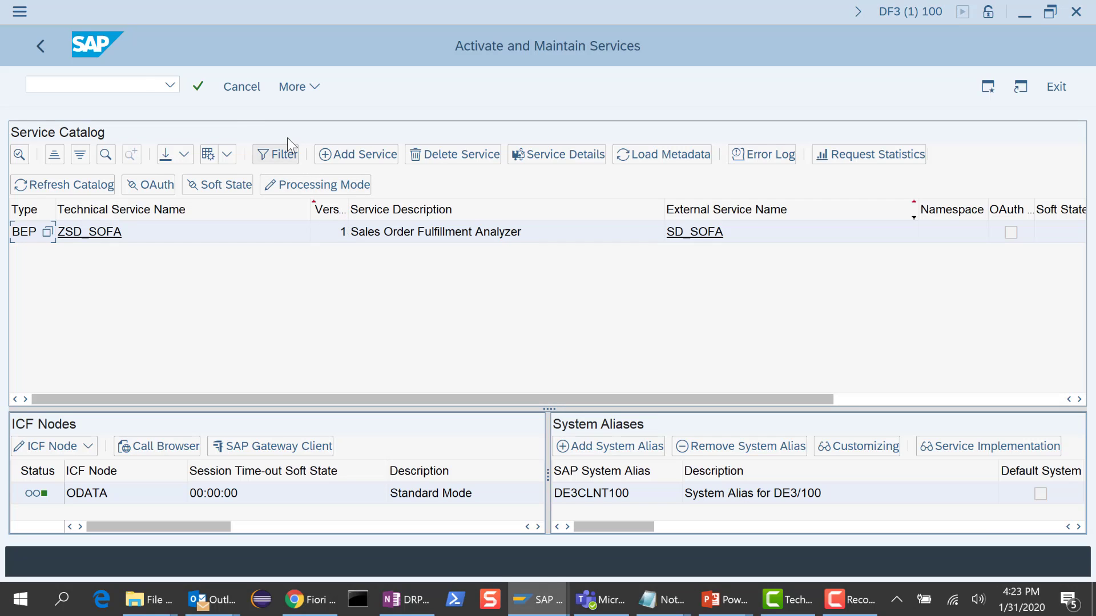
pyautogui.click(39, 44)
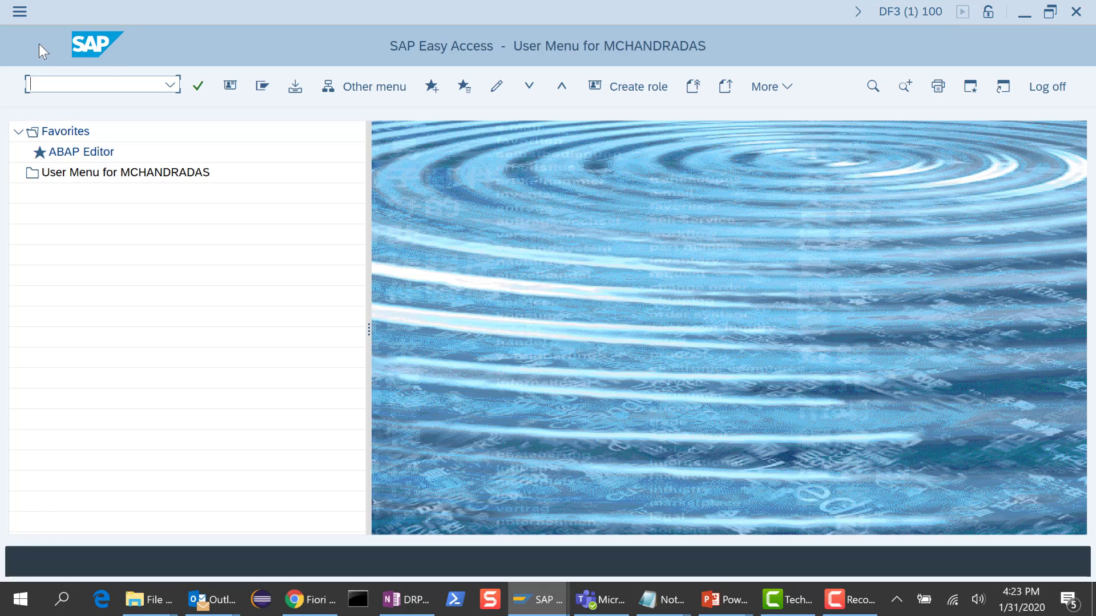
pyautogui.write('pfcg')
pyautogui.press('Return')
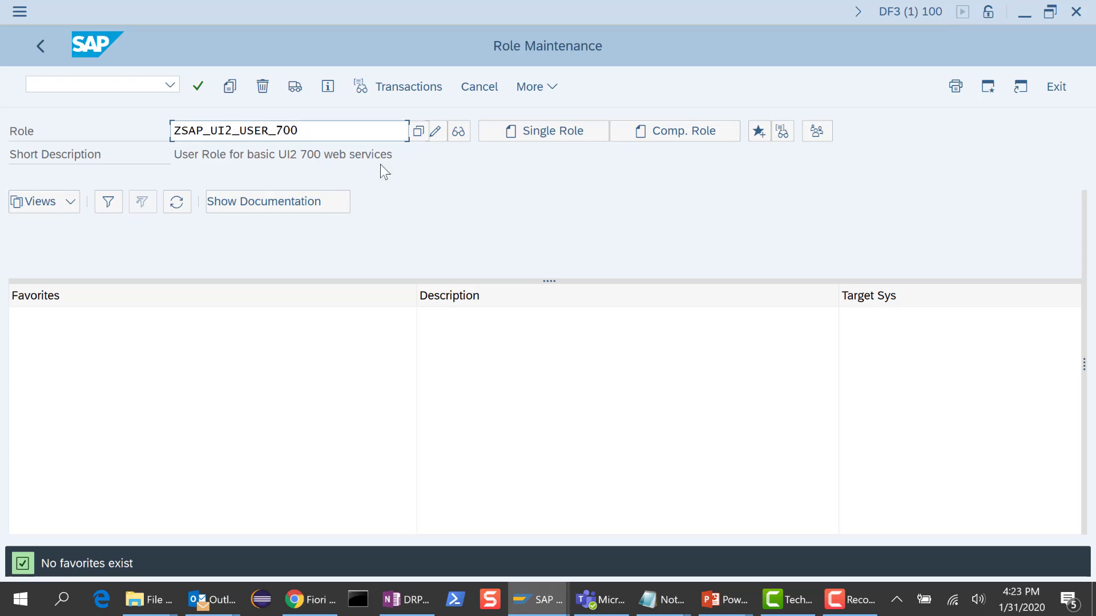
# Open role ZSAP_UI2_USER_700 for editing and start a TADIR Service authorization default of type IWSG SAP Gateway: Service Groups Metadata in its menu.
pyautogui.click(434, 132)
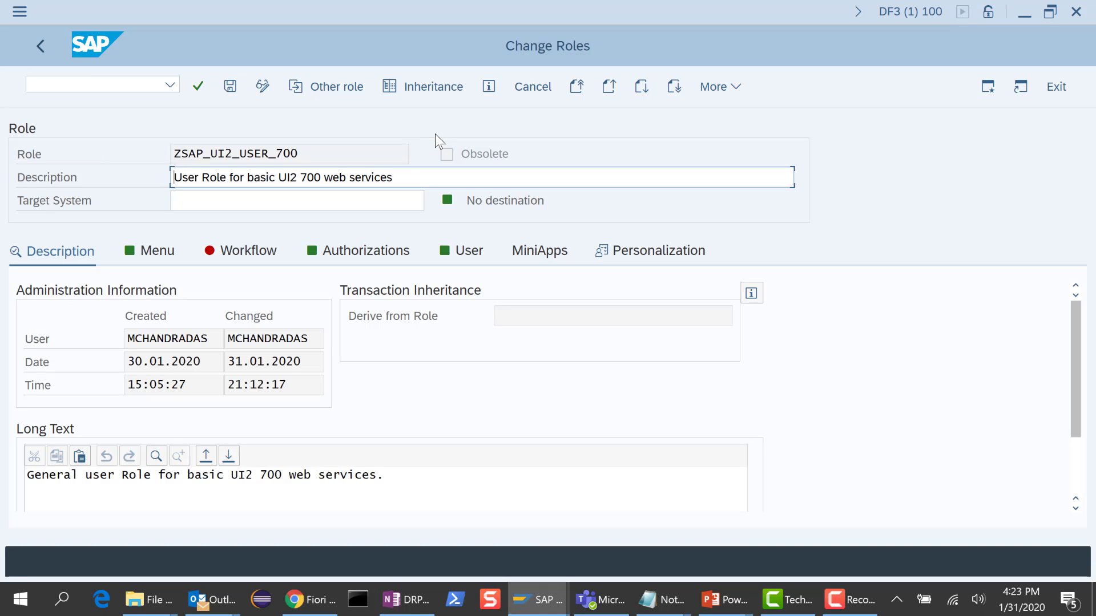
pyautogui.click(151, 252)
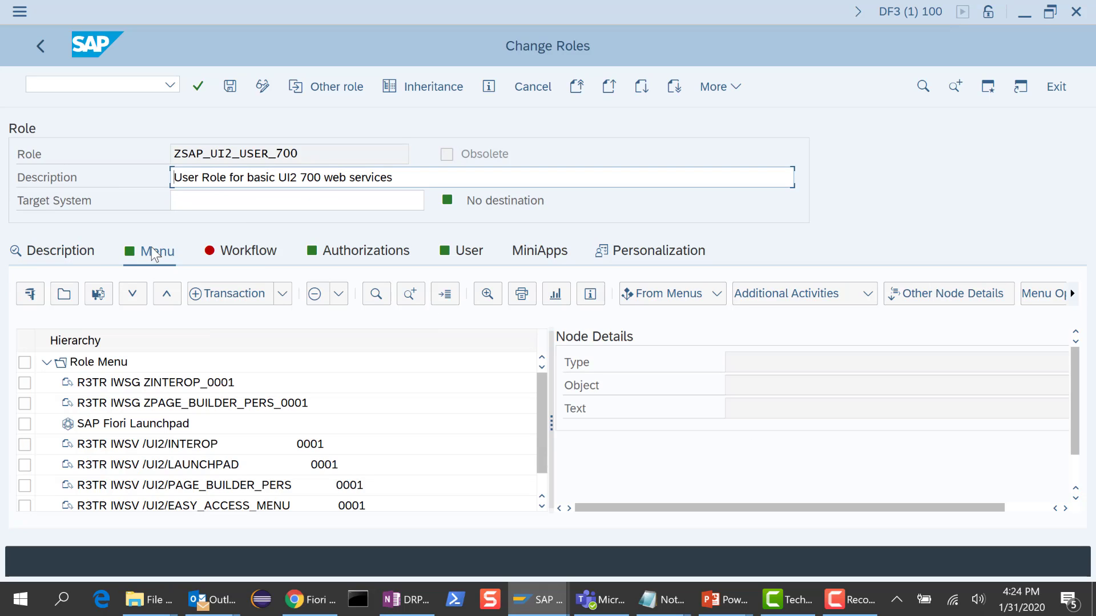
pyautogui.click(283, 294)
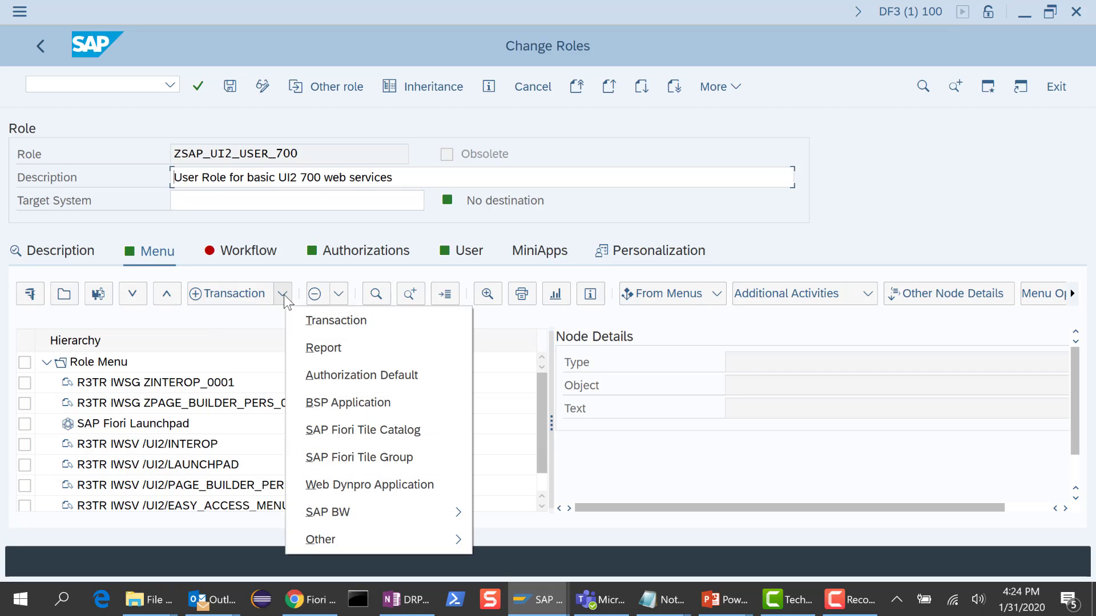
pyautogui.click(333, 376)
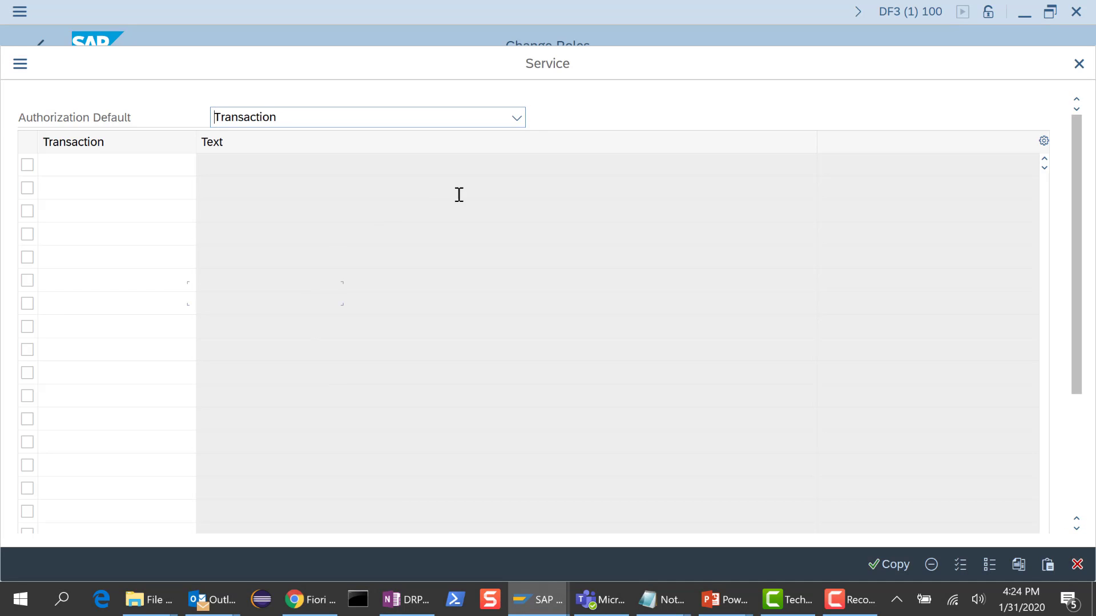
pyautogui.click(518, 122)
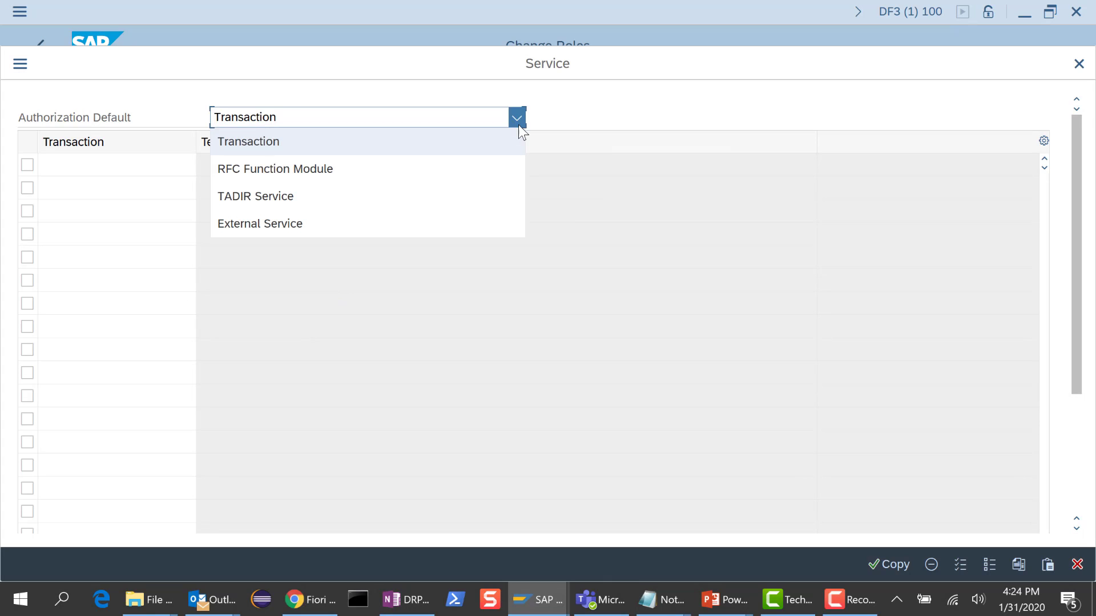
pyautogui.click(402, 203)
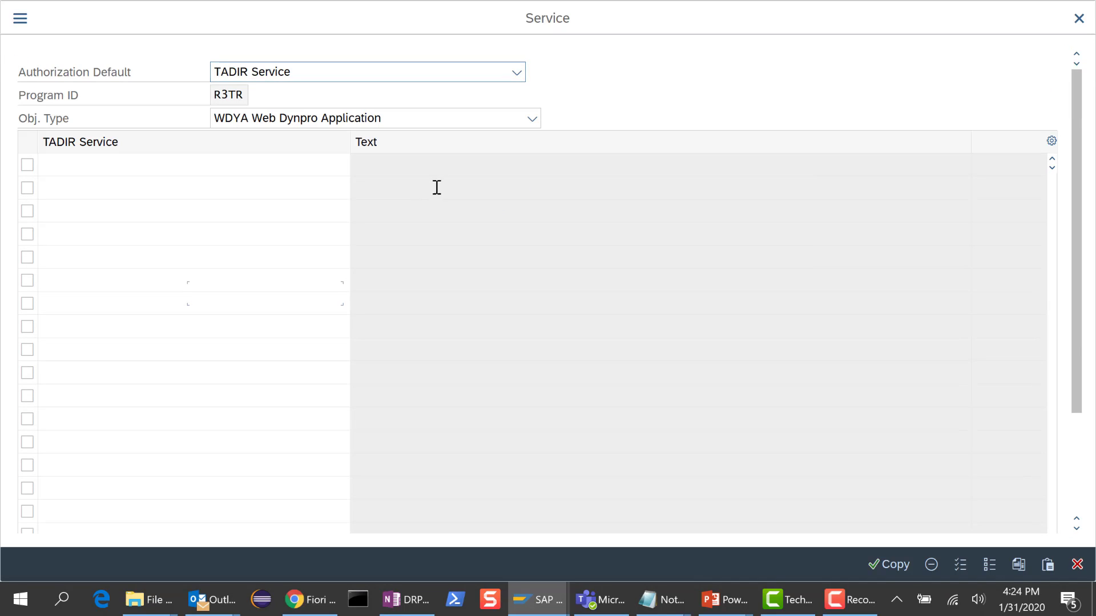
pyautogui.click(531, 120)
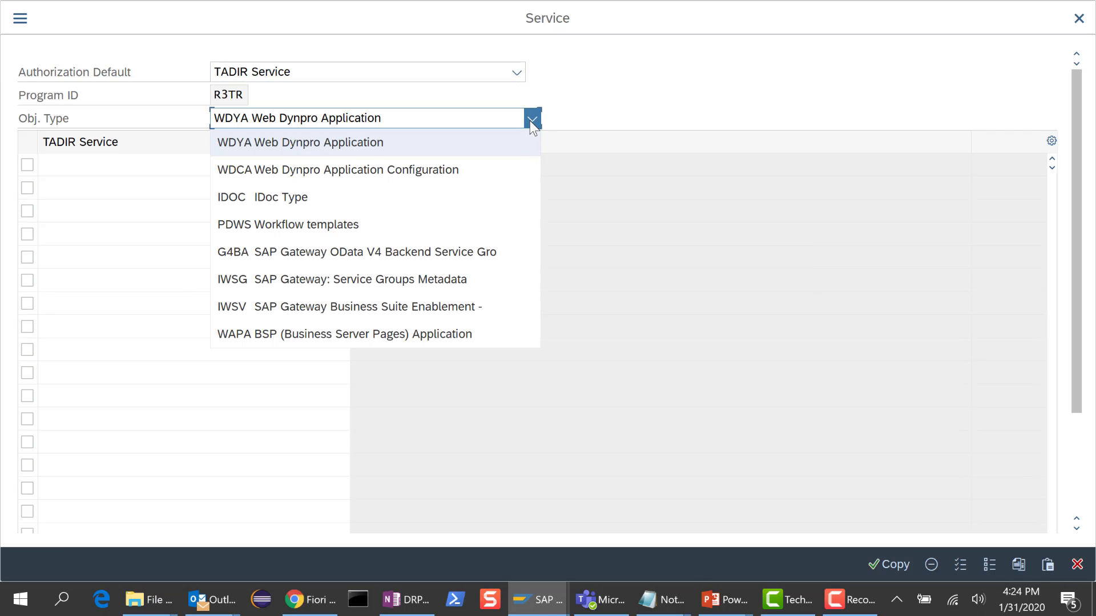
pyautogui.click(454, 280)
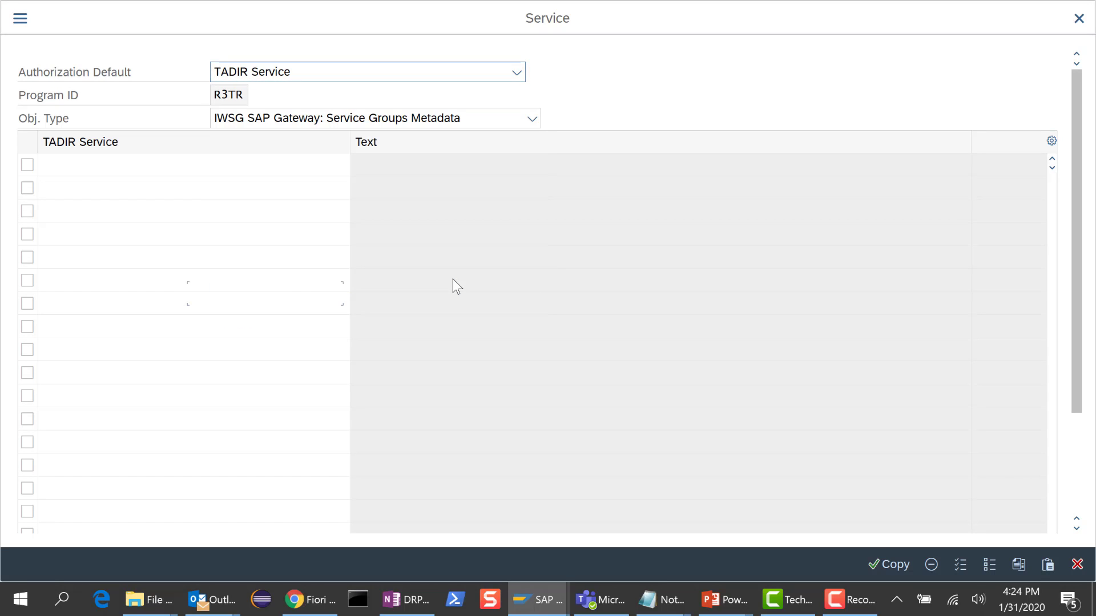
# Look up *SD_SOFA*, add service ZSD_SOFA_0001 to the role menu and save the role.
pyautogui.click(260, 168)
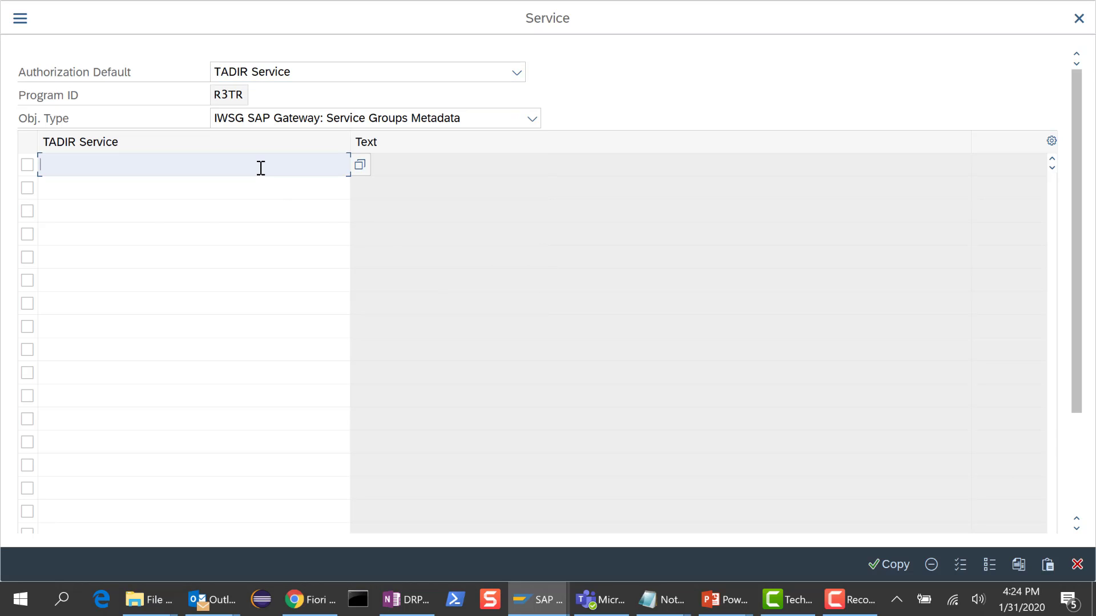
pyautogui.write('*')
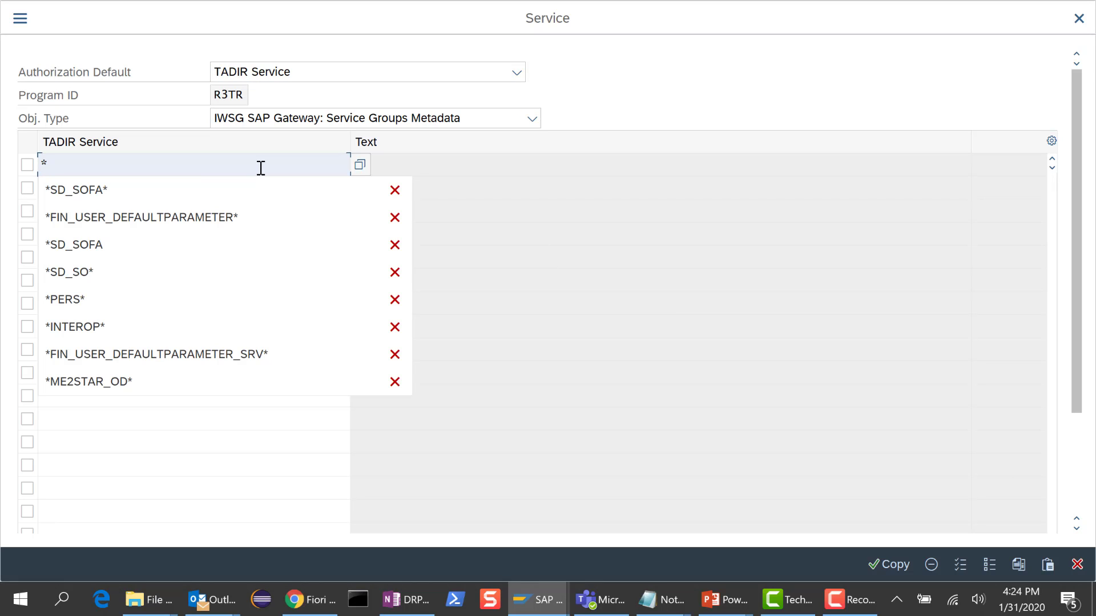
pyautogui.click(108, 189)
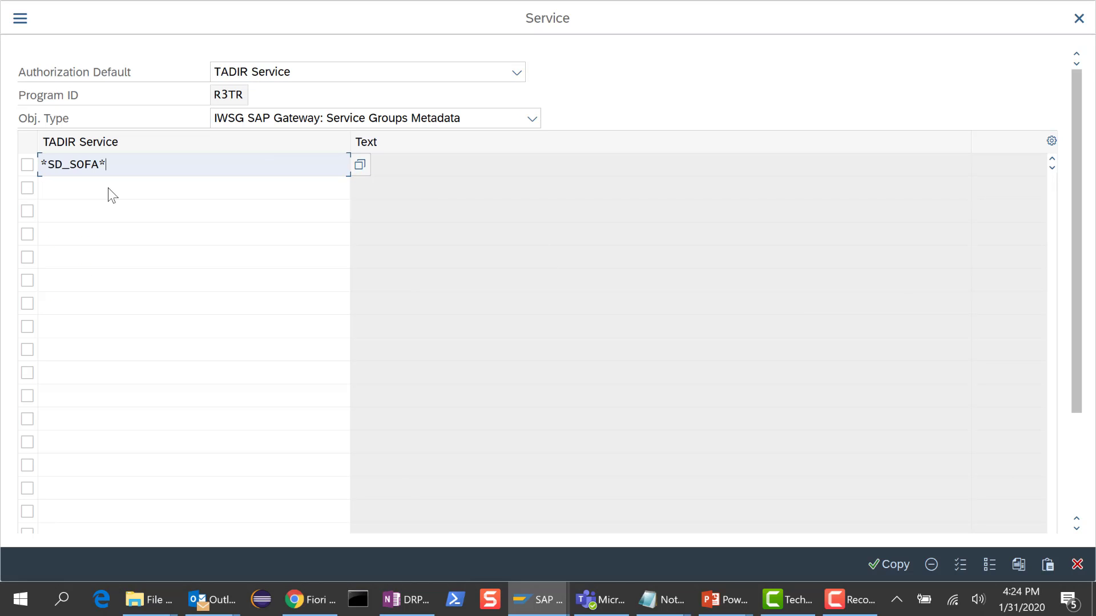
pyautogui.click(361, 165)
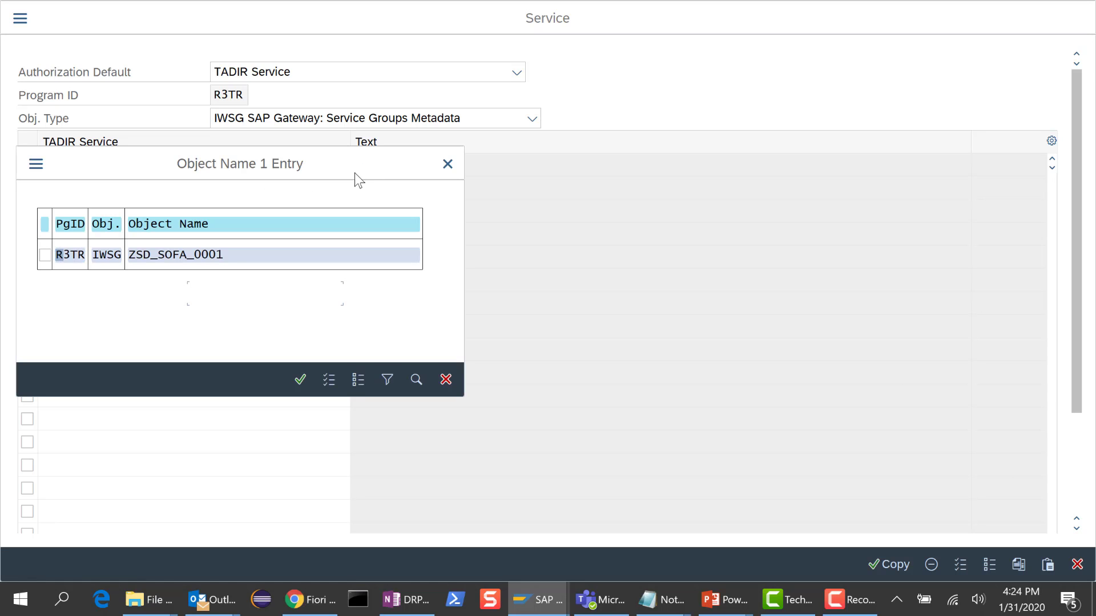
pyautogui.click(44, 254)
pyautogui.click(300, 380)
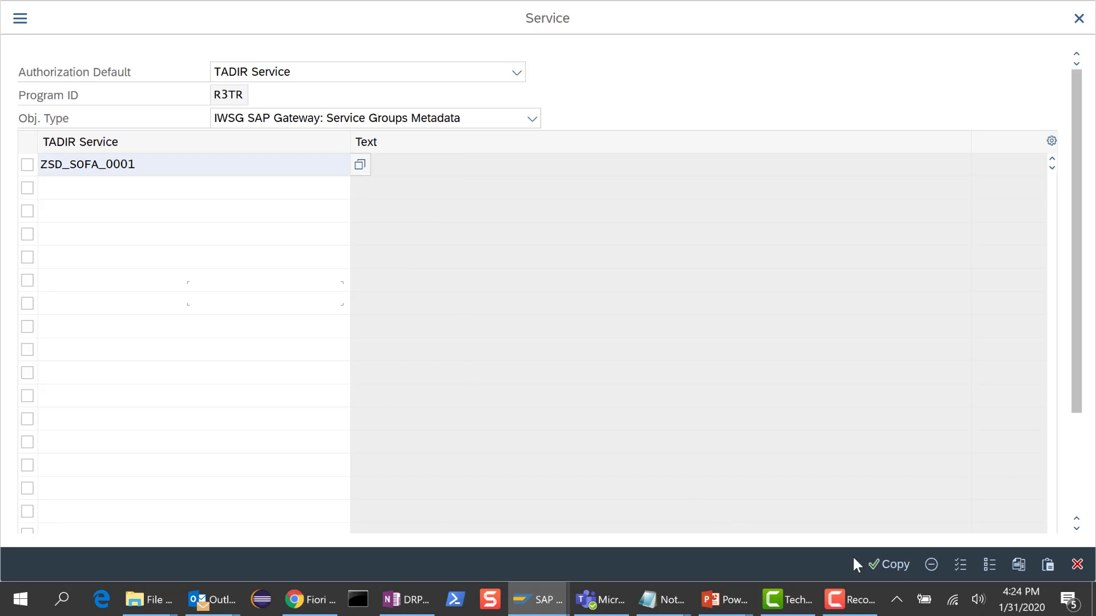
pyautogui.click(896, 567)
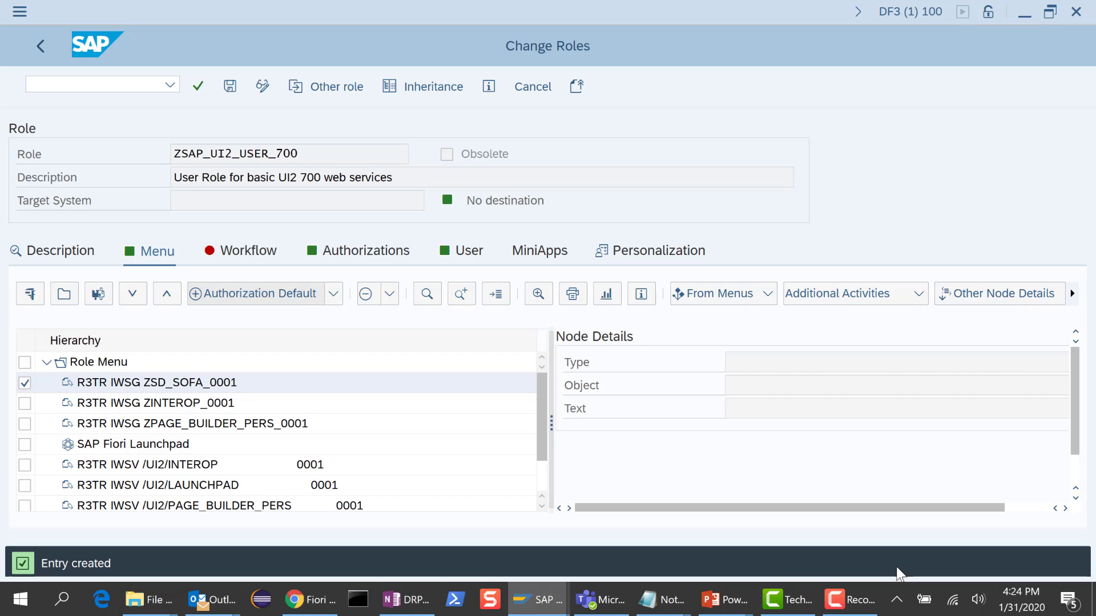
pyautogui.click(233, 87)
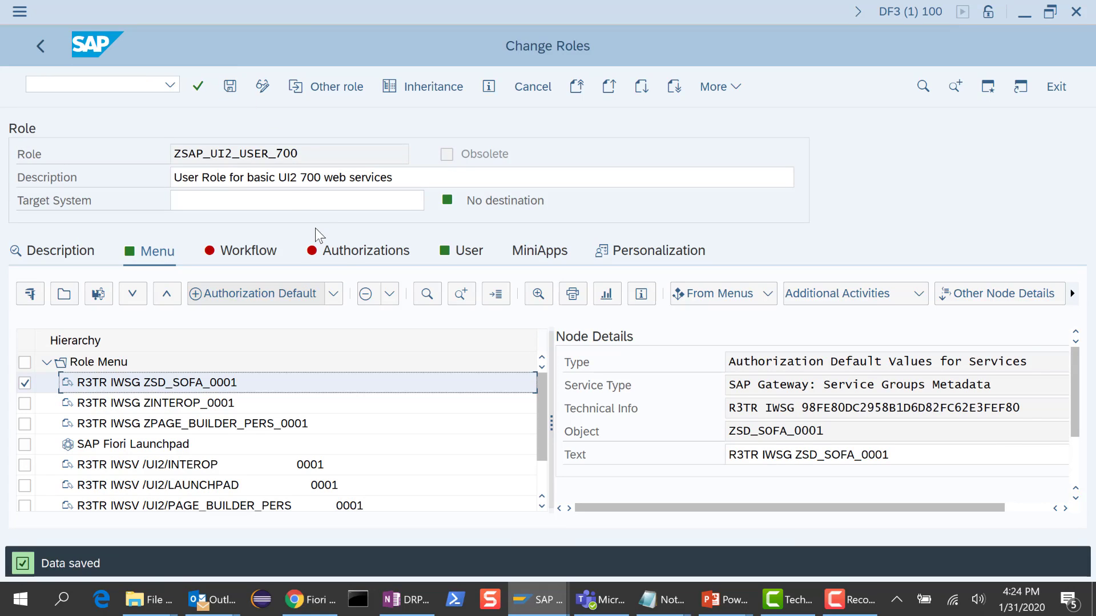
# Open the role's authorization data for changing, generate its authorization profile and save the role.
pyautogui.click(350, 251)
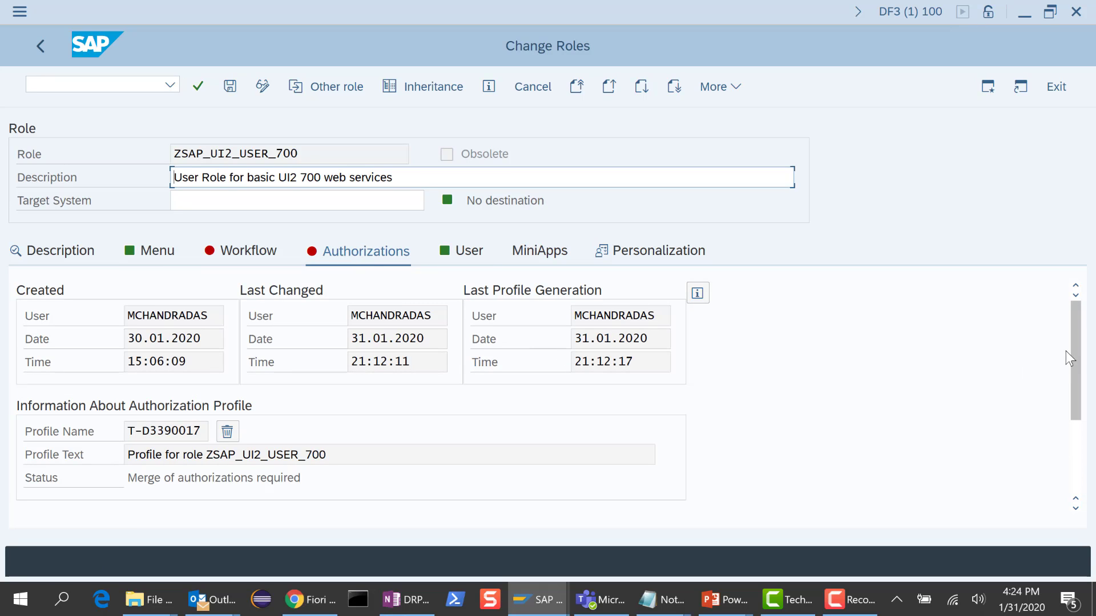
pyautogui.scroll(-1, 1077, 355)
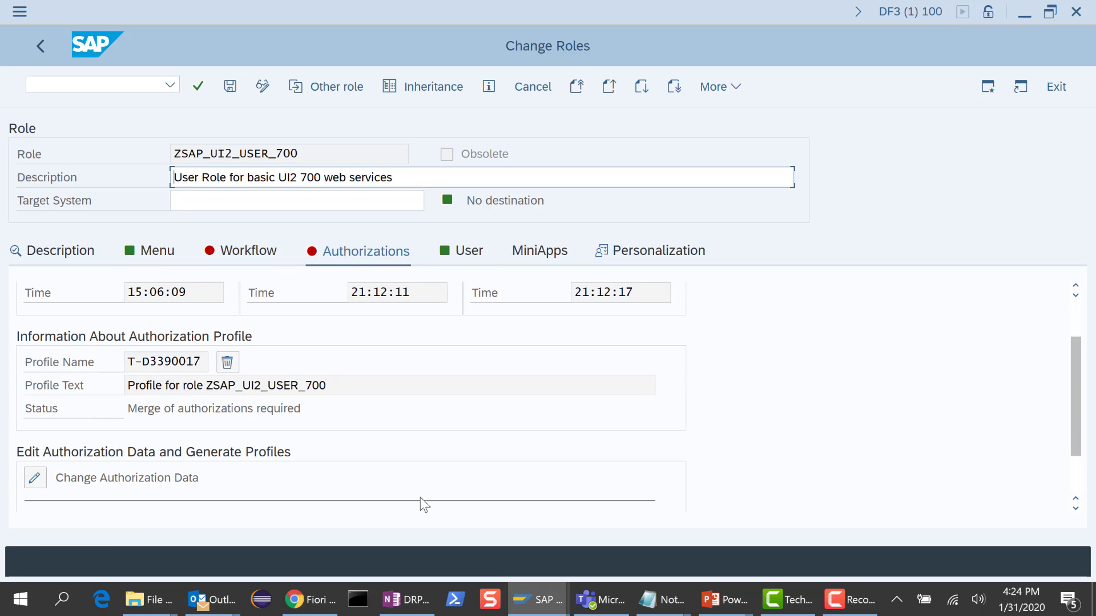
pyautogui.click(34, 478)
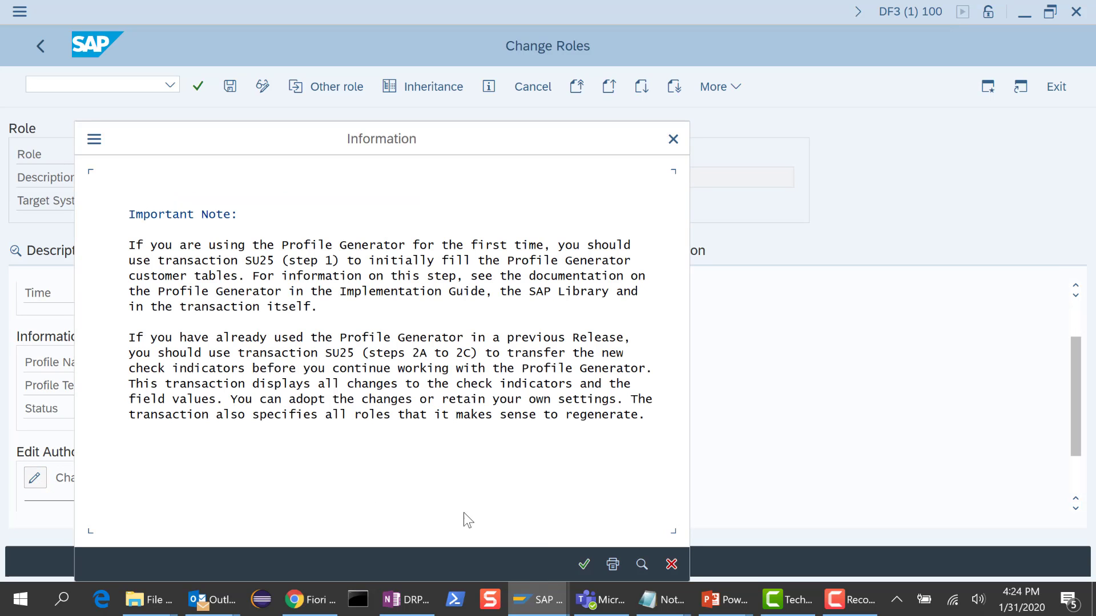
pyautogui.click(584, 565)
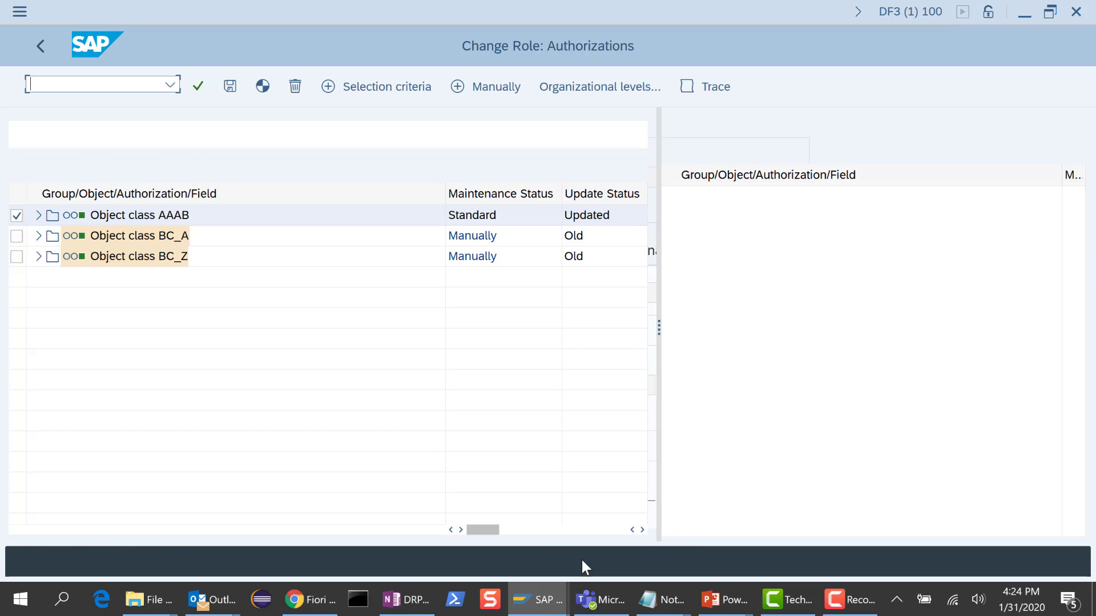
pyautogui.click(262, 87)
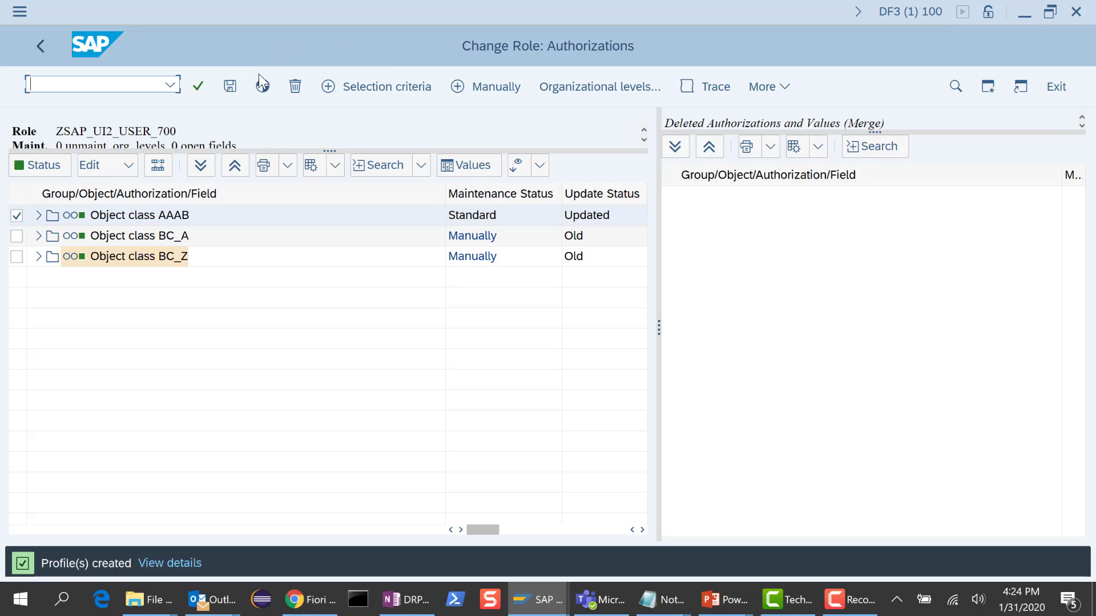
pyautogui.click(230, 86)
pyautogui.click(1054, 86)
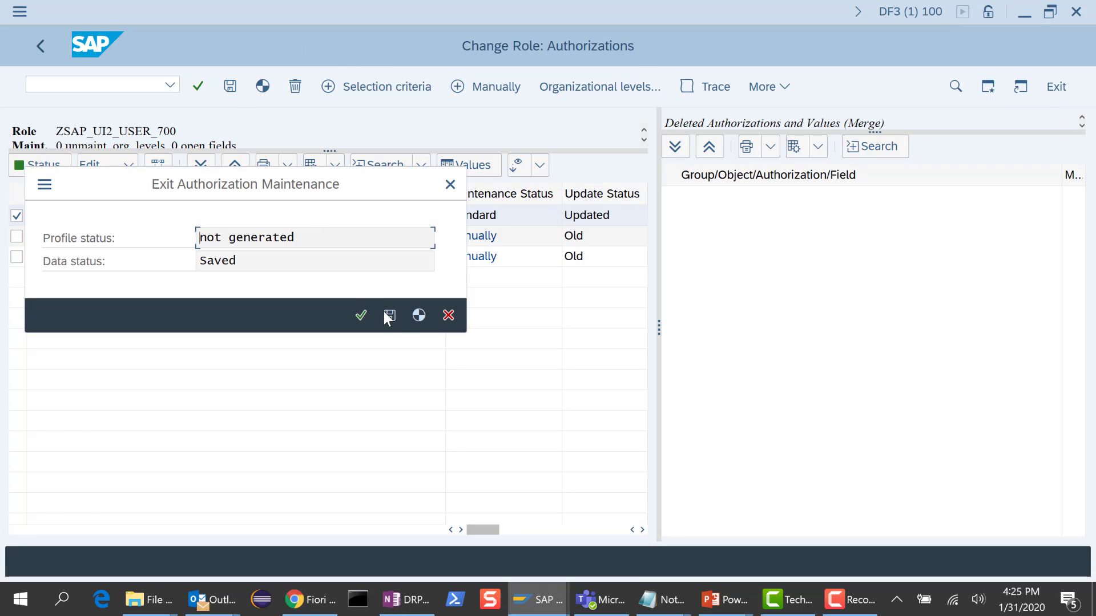
pyautogui.click(419, 315)
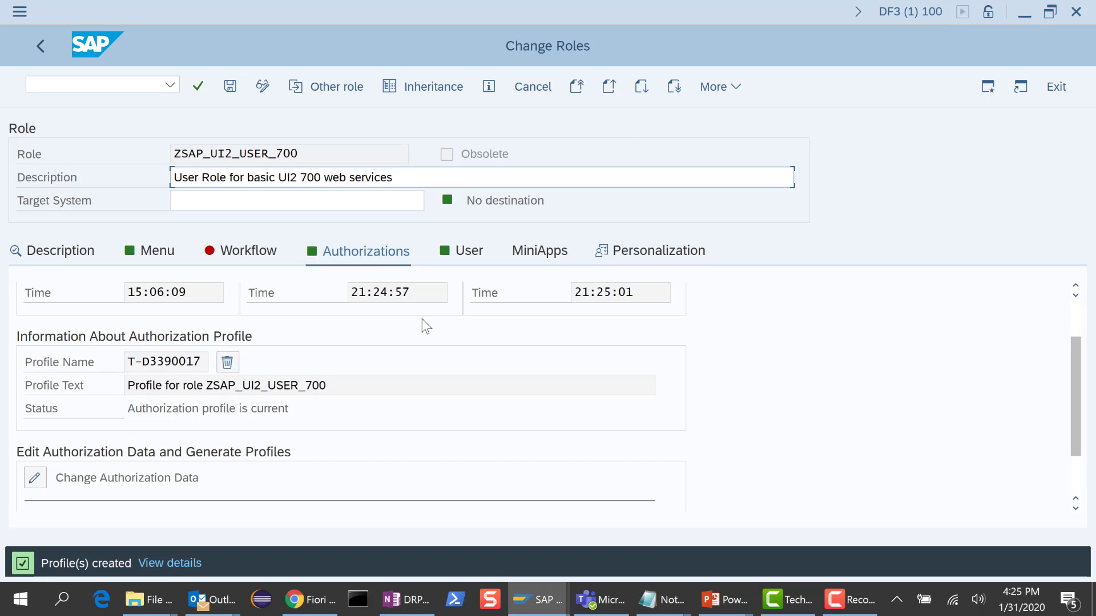
pyautogui.click(231, 87)
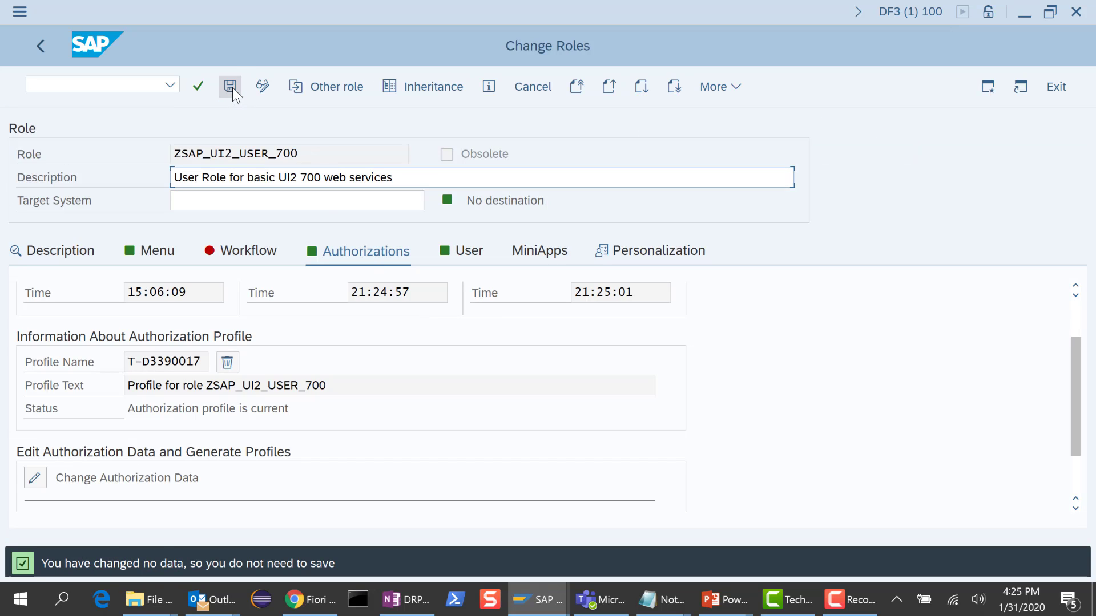
# Review the frontend tasks slide in PowerPoint, switch to the SAP Easy Access window of system DE3 and start transaction SU01.
pyautogui.hotkey('alt', 'Tab')
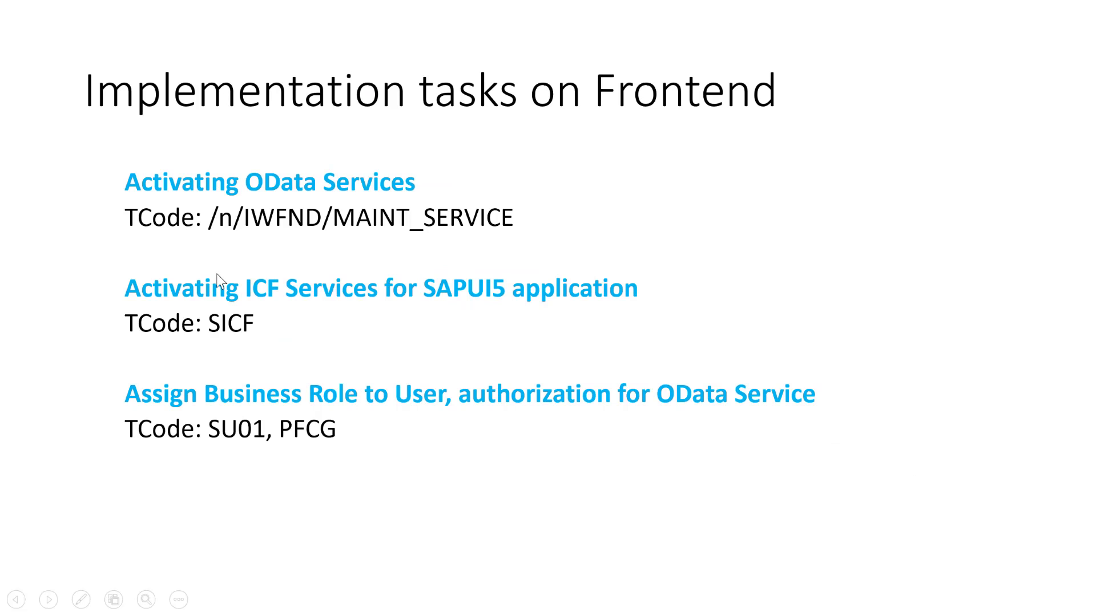
pyautogui.hotkey('alt', 'Tab')
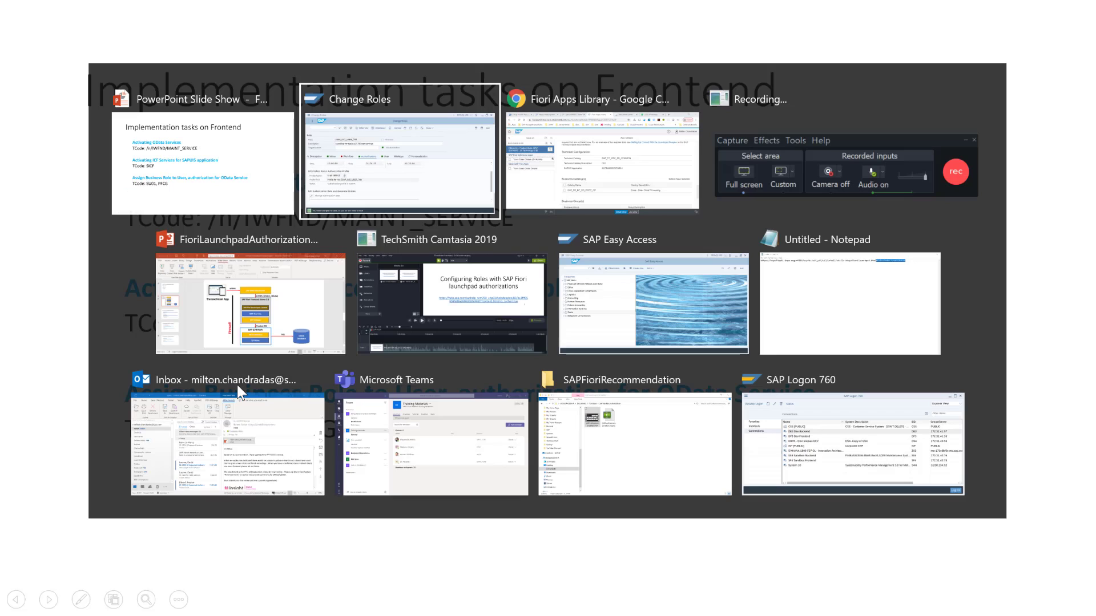
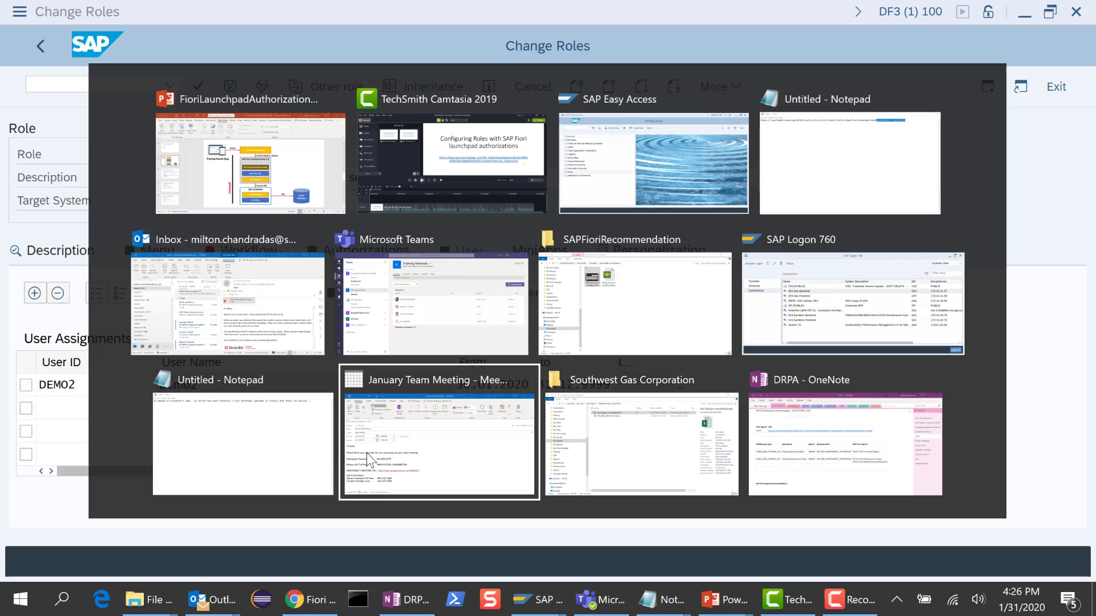
pyautogui.press('Tab')
pyautogui.press('Tab')
pyautogui.press('Tab')
pyautogui.press('Tab')
pyautogui.press('Tab')
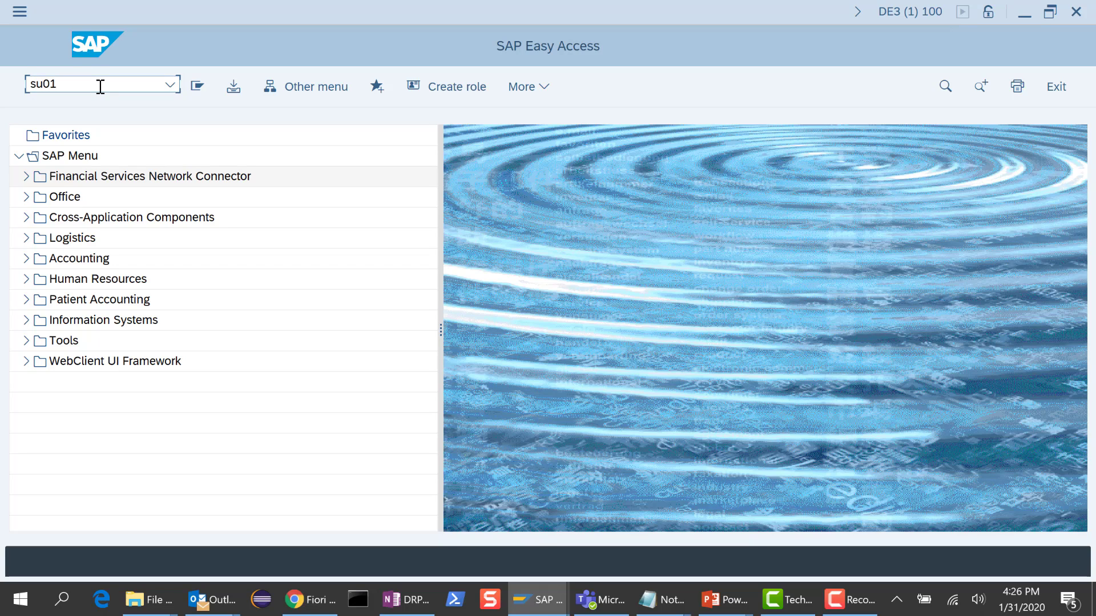
pyautogui.press('Return')
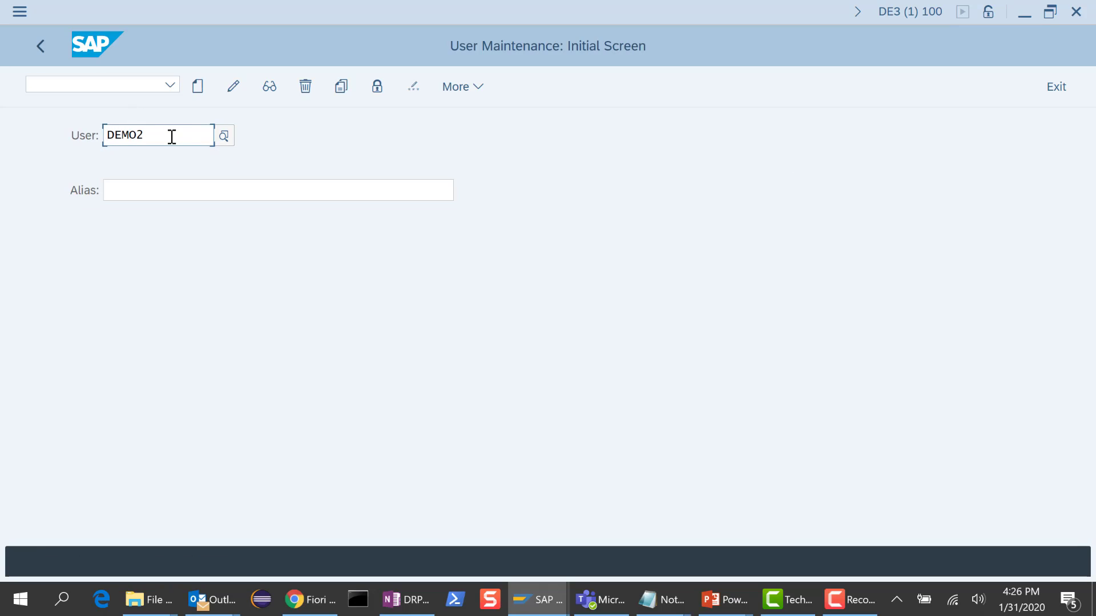
# Create user DEMO2 with the old SAPoffice data added and set the user type to Service.
pyautogui.click(198, 87)
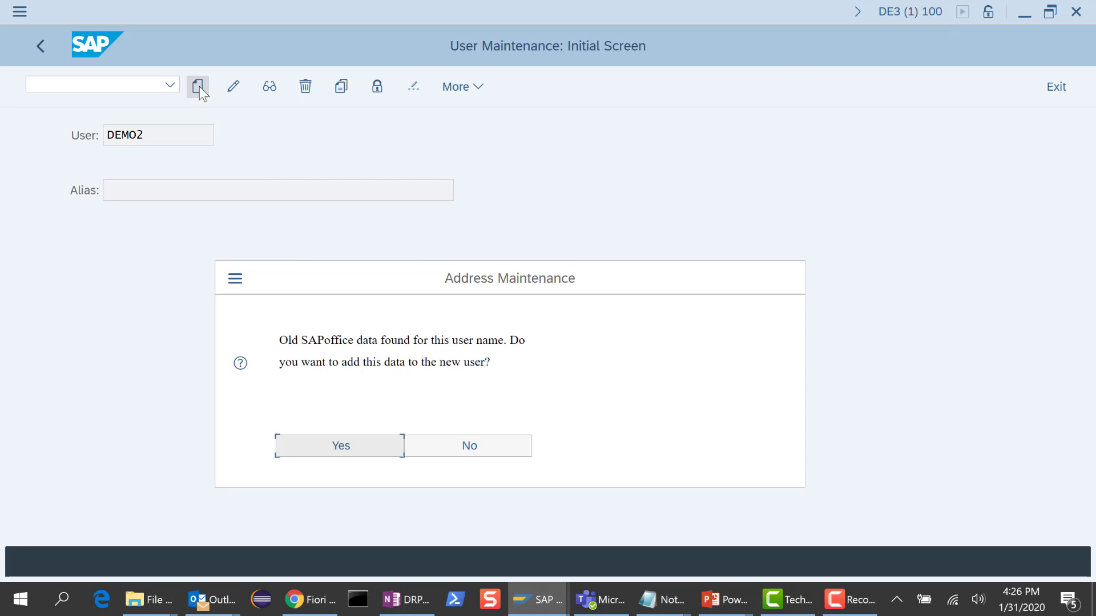
pyautogui.click(342, 448)
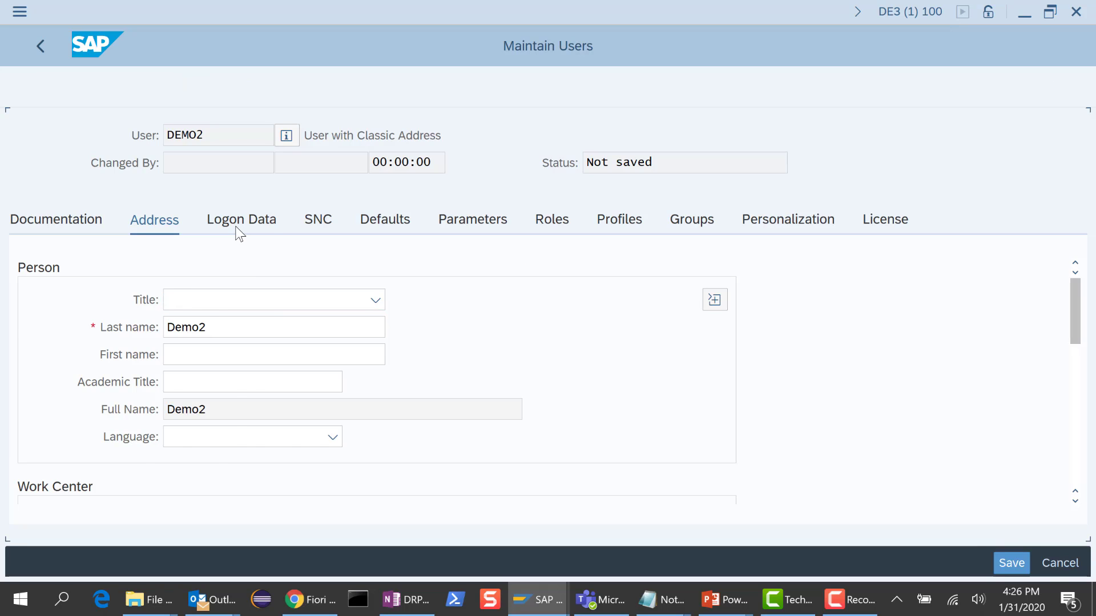
pyautogui.click(238, 231)
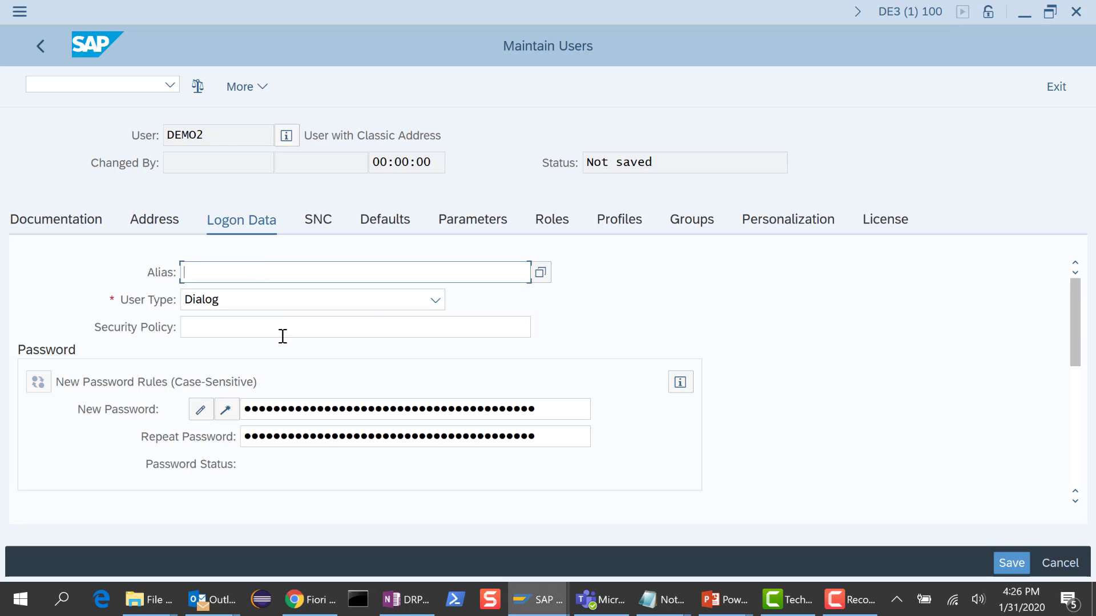
pyautogui.click(435, 308)
pyautogui.click(309, 443)
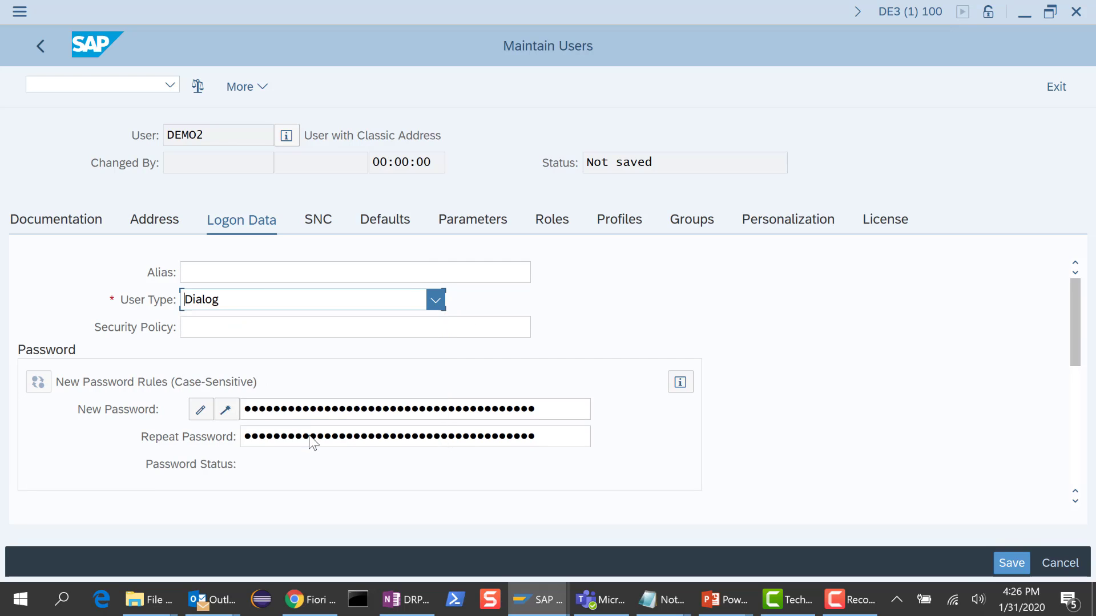
# Enter and repeat the new password for the DEMO2 user and save the user.
pyautogui.click(249, 410)
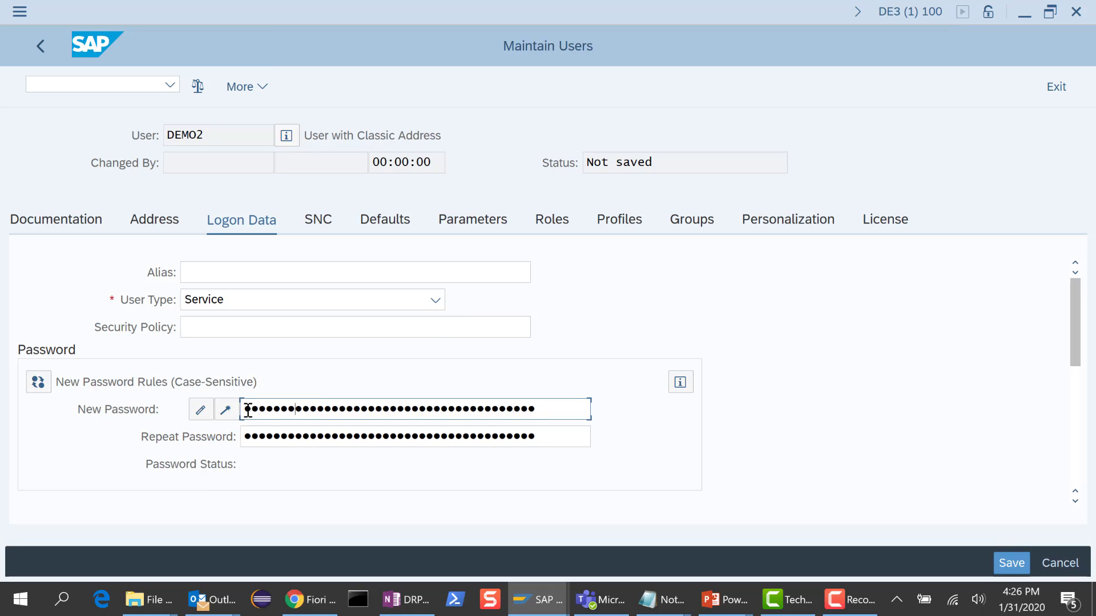
pyautogui.press('Tab')
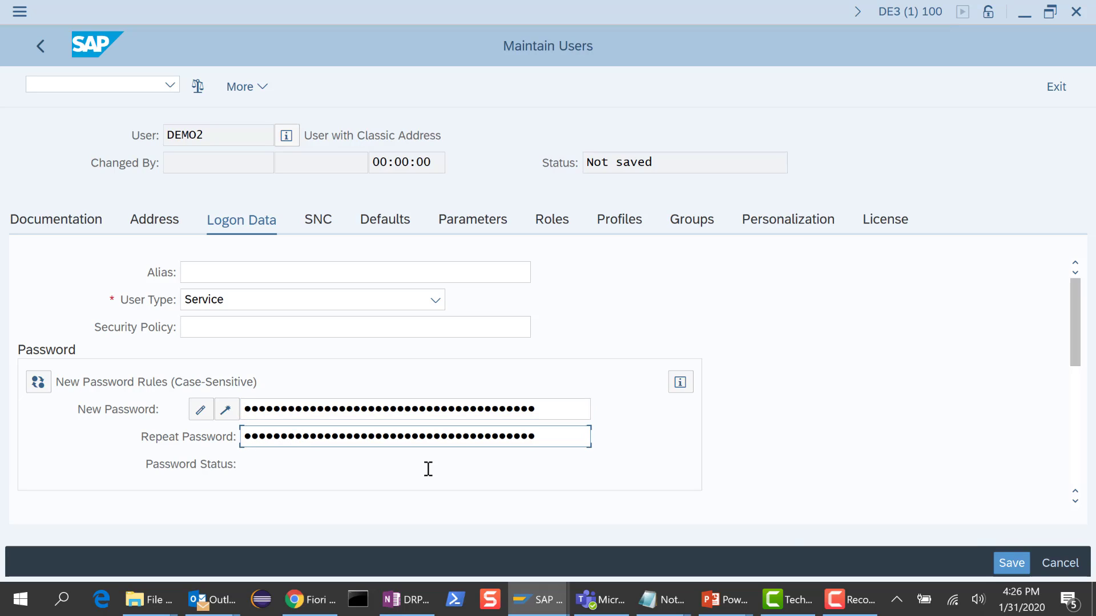
pyautogui.click(1010, 565)
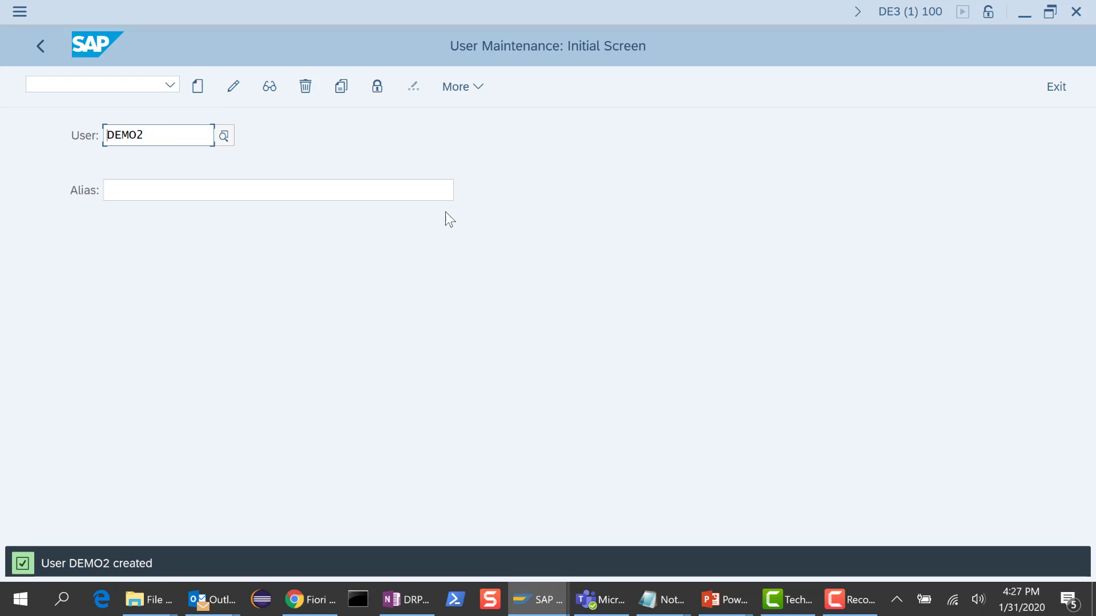
# Leave user maintenance, open Role Maintenance, and create and save the single role ZS:DEMO.
pyautogui.click(38, 47)
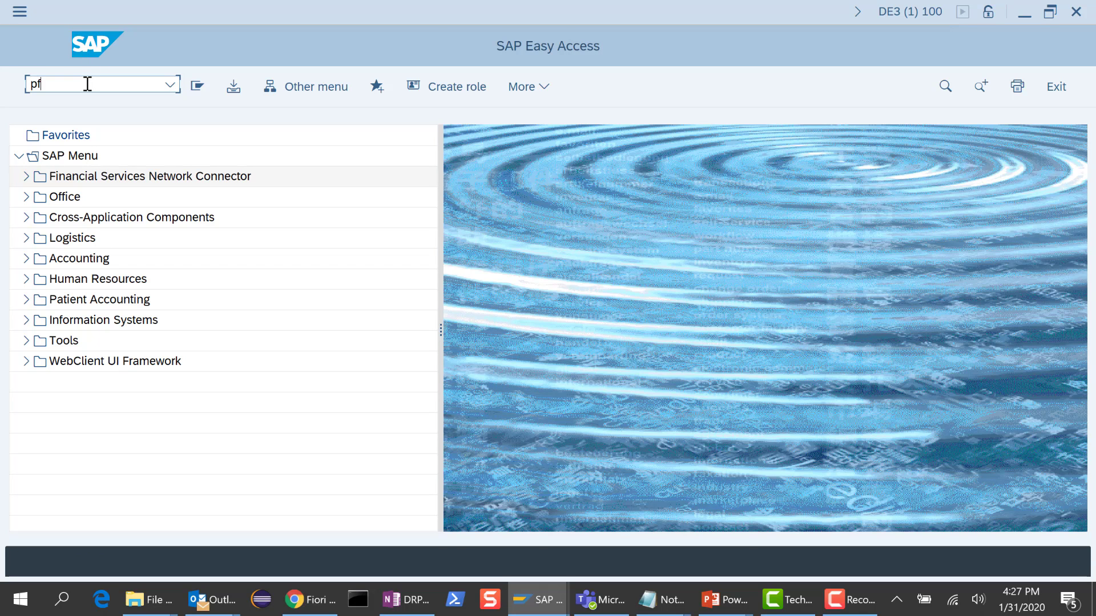
pyautogui.press('Return')
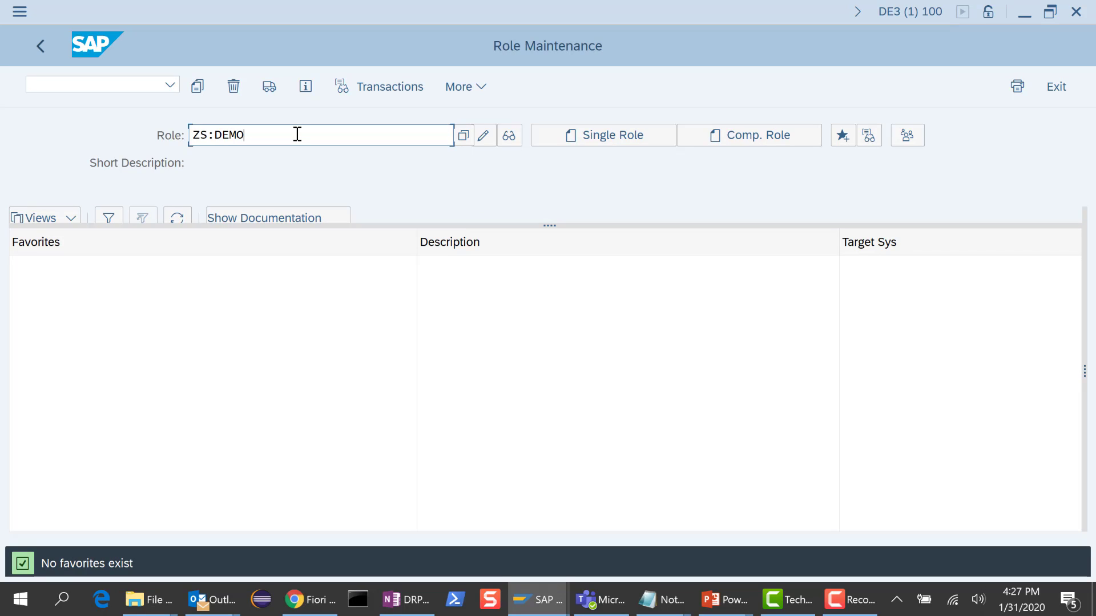
pyautogui.click(598, 138)
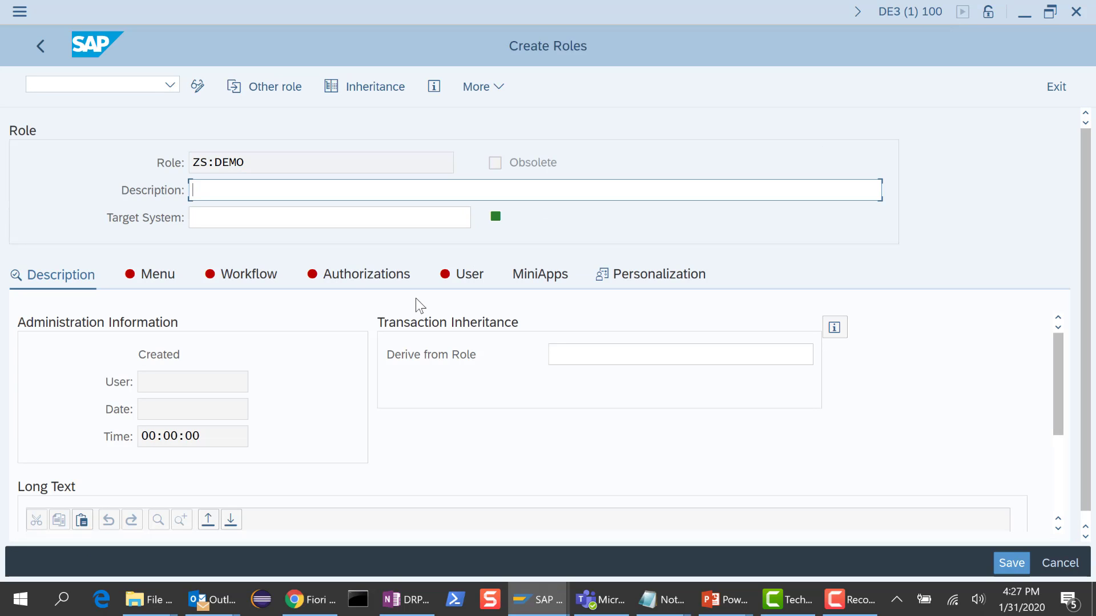
pyautogui.click(352, 282)
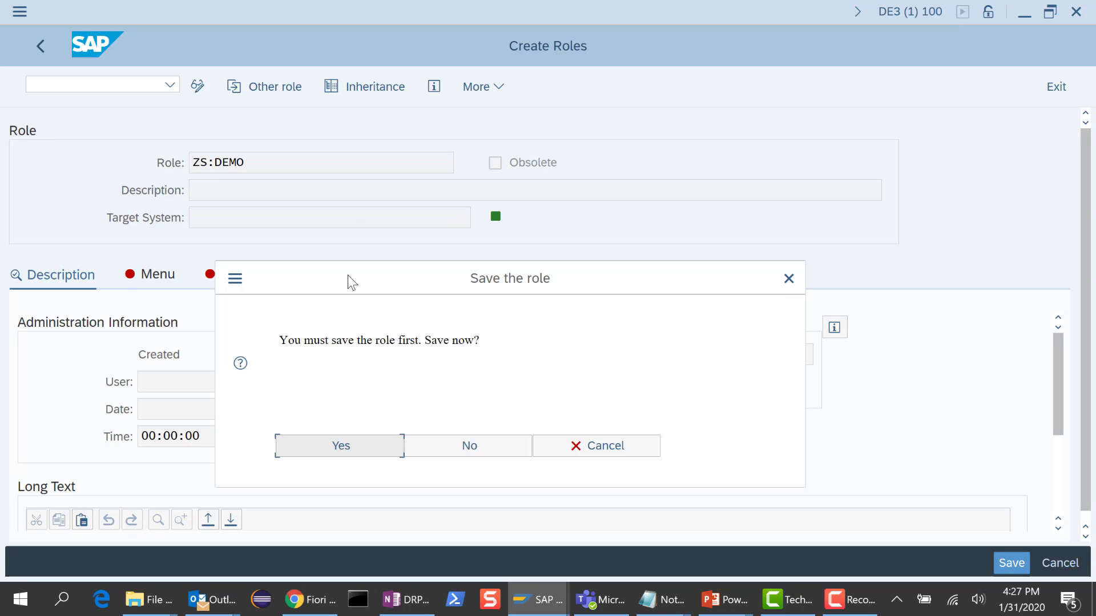
pyautogui.click(337, 452)
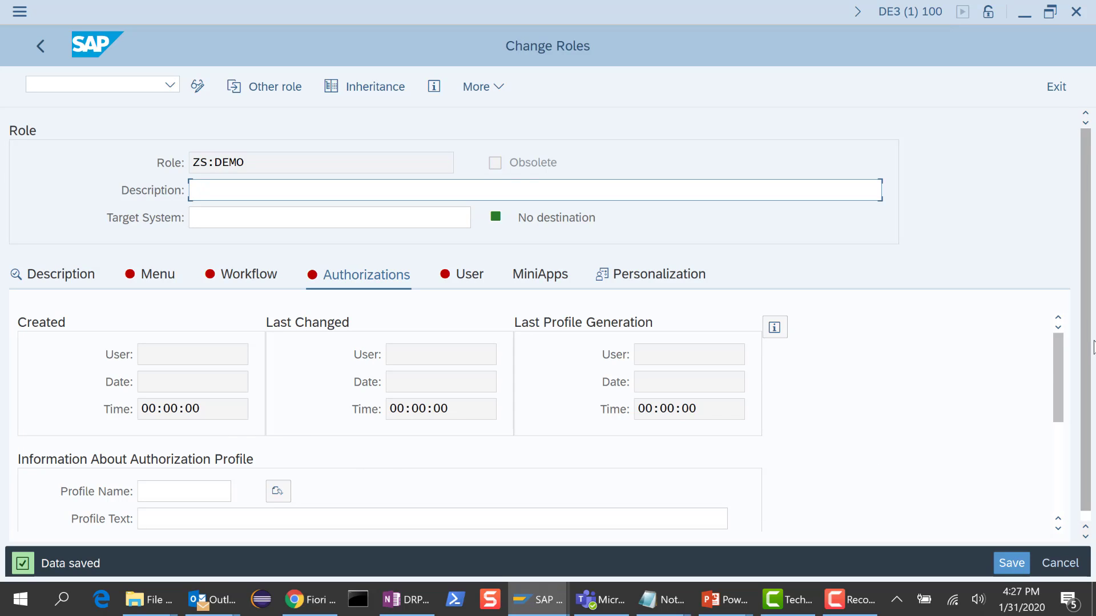
# Open the ZS:DEMO role's authorization data for changing without selecting a template.
pyautogui.moveTo(1054, 357); pyautogui.dragTo(1056, 415)
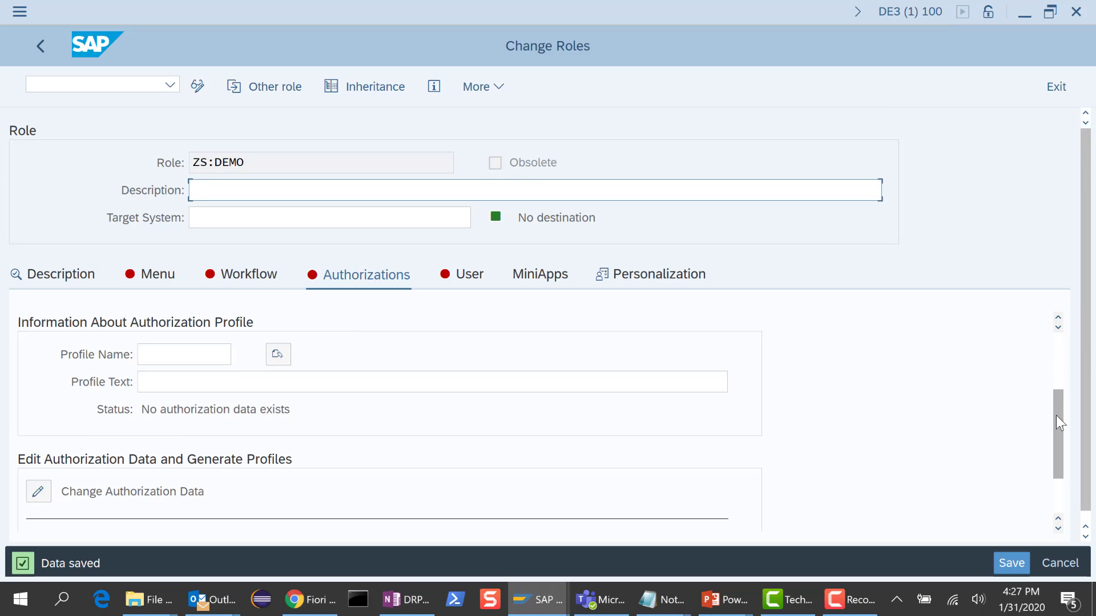
pyautogui.click(35, 496)
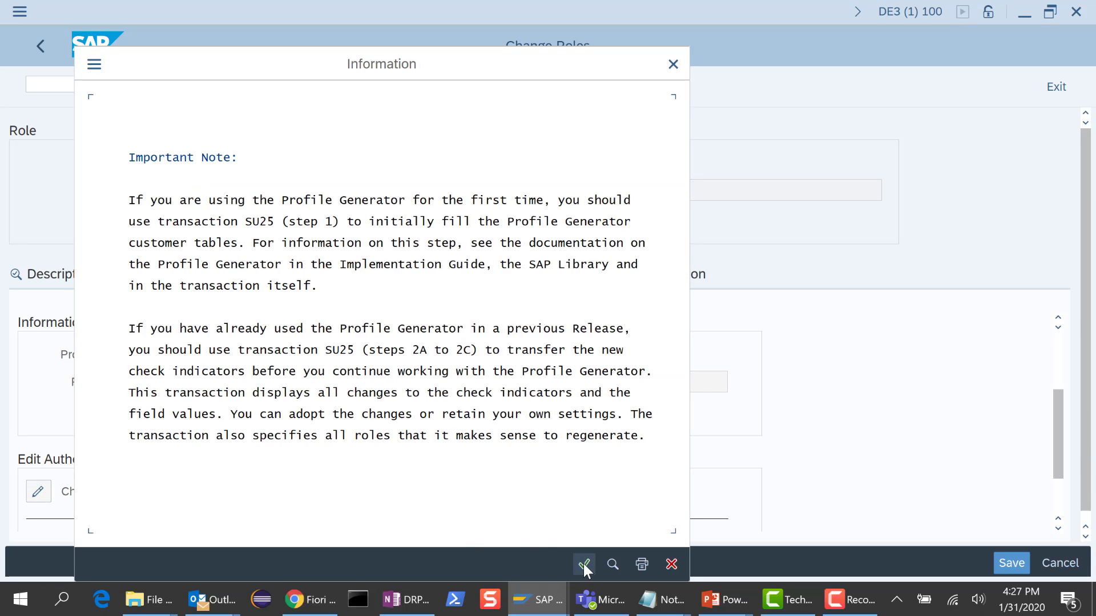
pyautogui.click(583, 564)
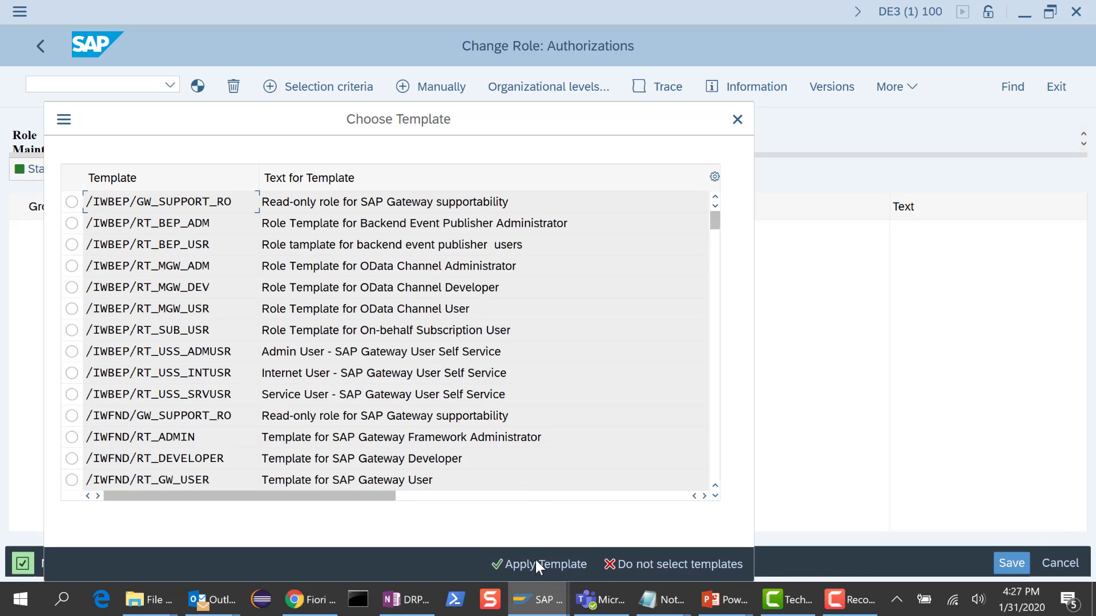
pyautogui.click(626, 563)
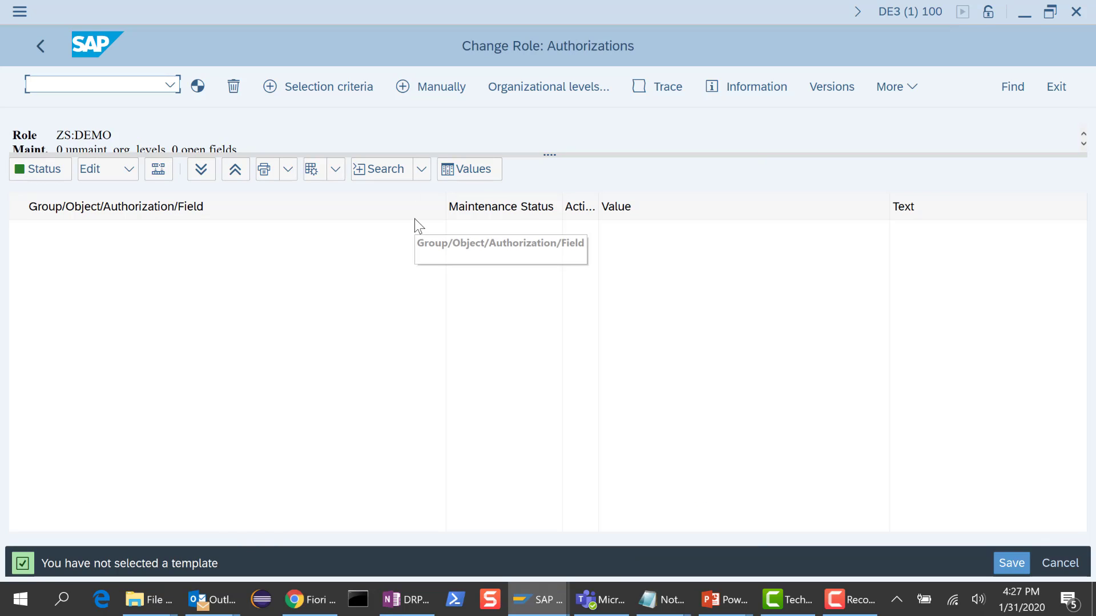
# Manually insert the authorization objects S_RFC and S_RFCACL into the role.
pyautogui.click(402, 85)
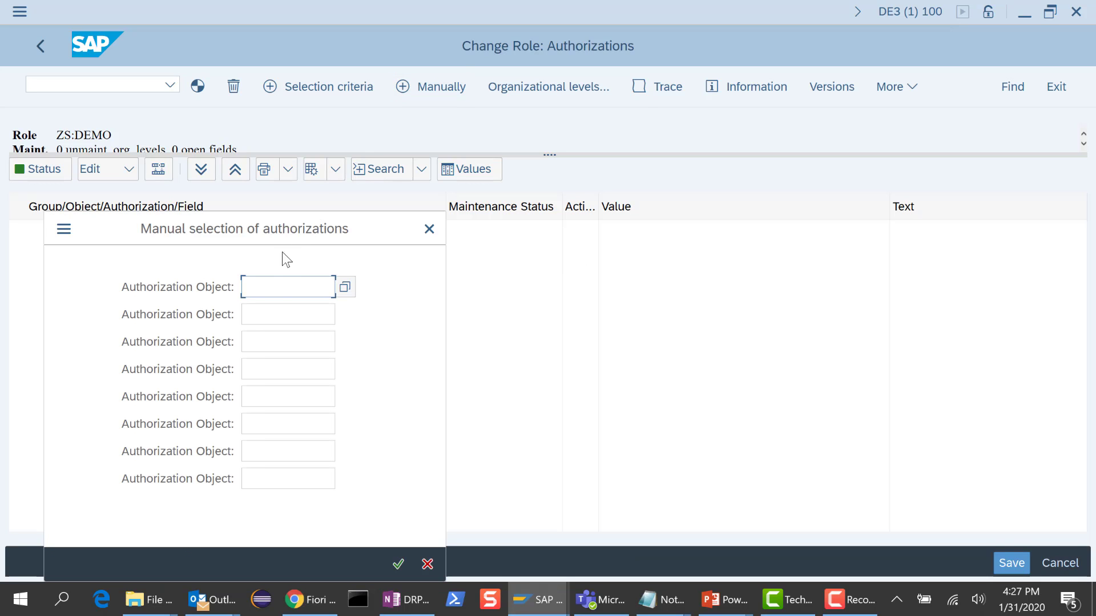
pyautogui.write('S')
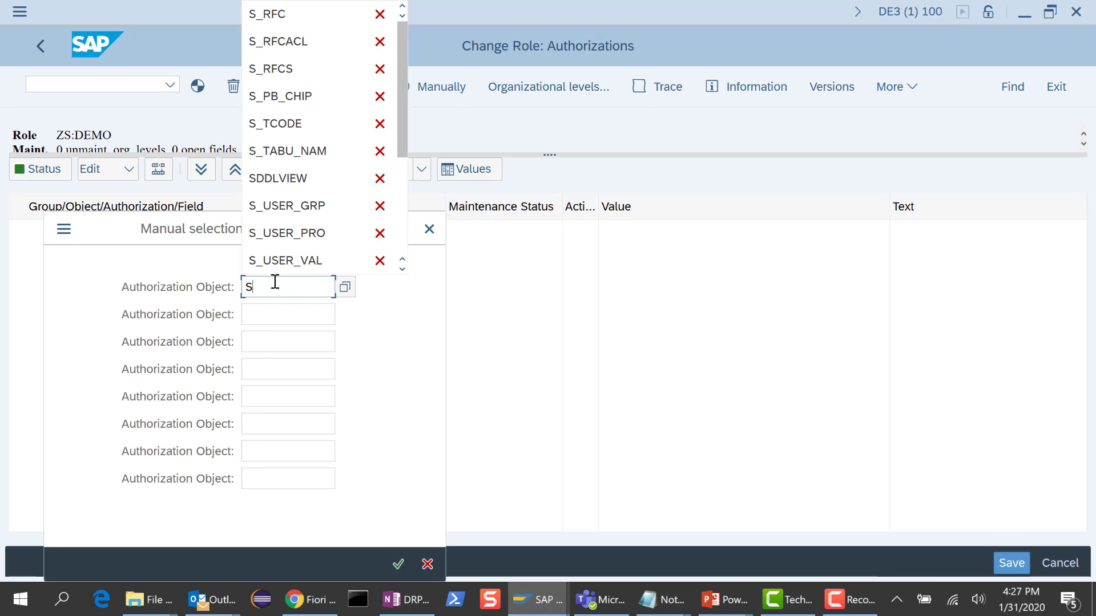
pyautogui.write('_RFC')
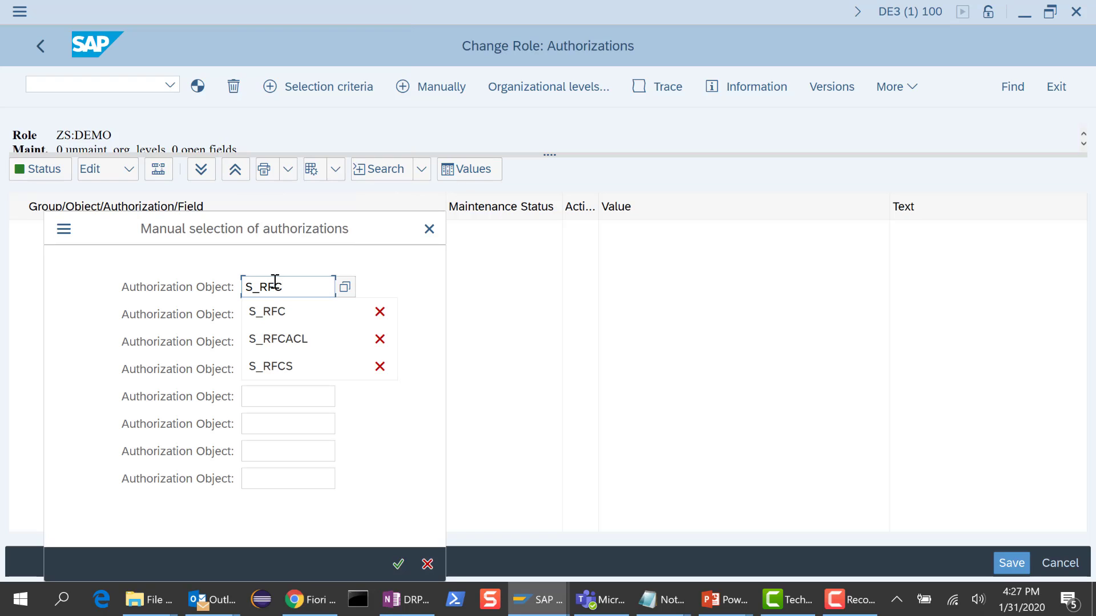
pyautogui.click(278, 310)
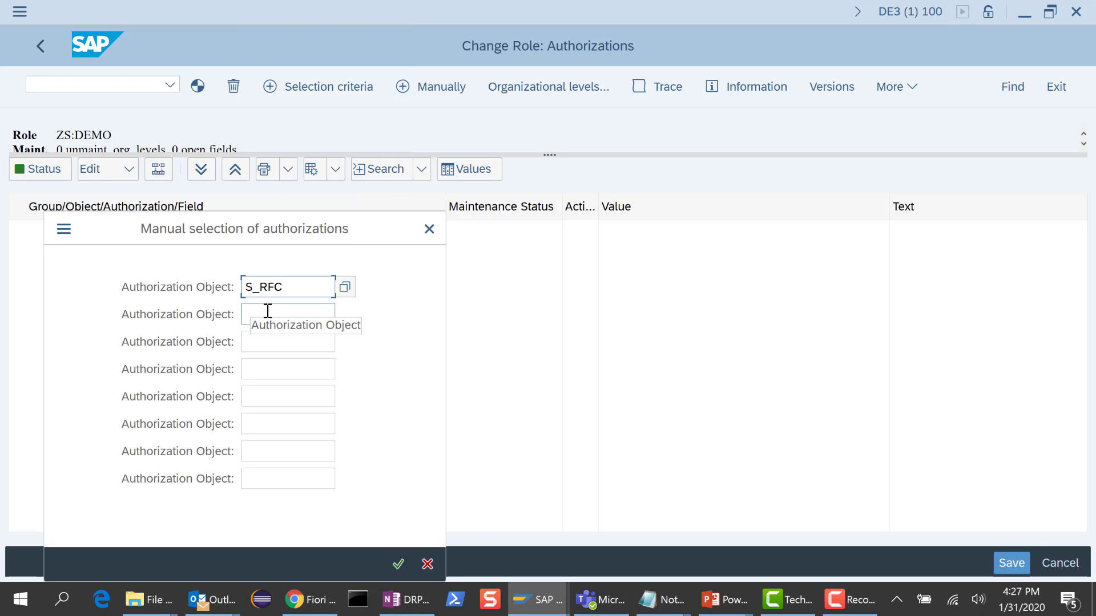
pyautogui.click(268, 311)
pyautogui.write('S_RFC')
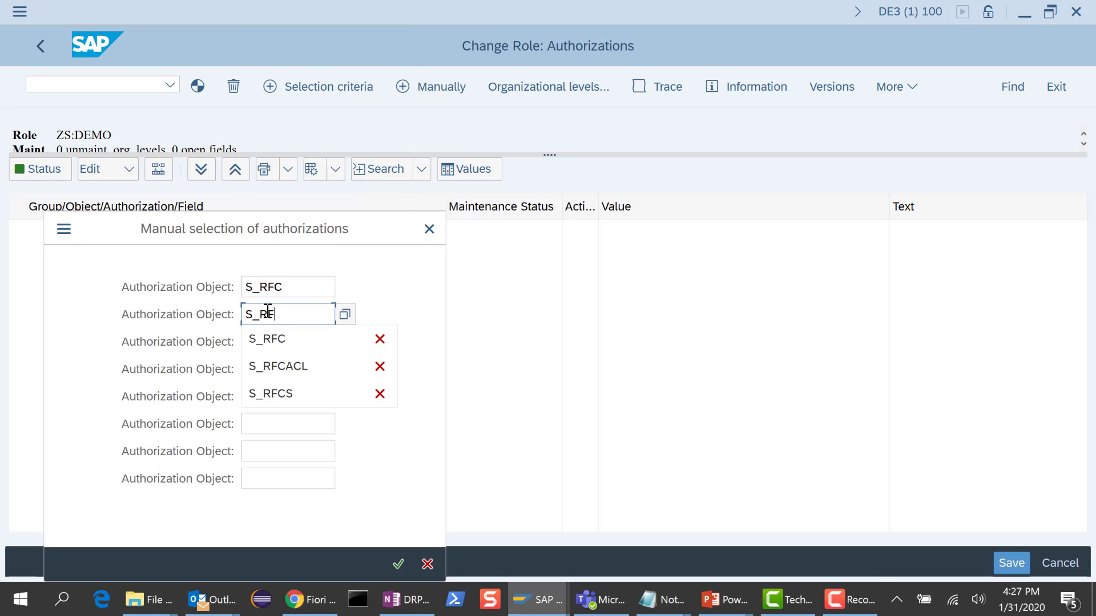
pyautogui.click(286, 367)
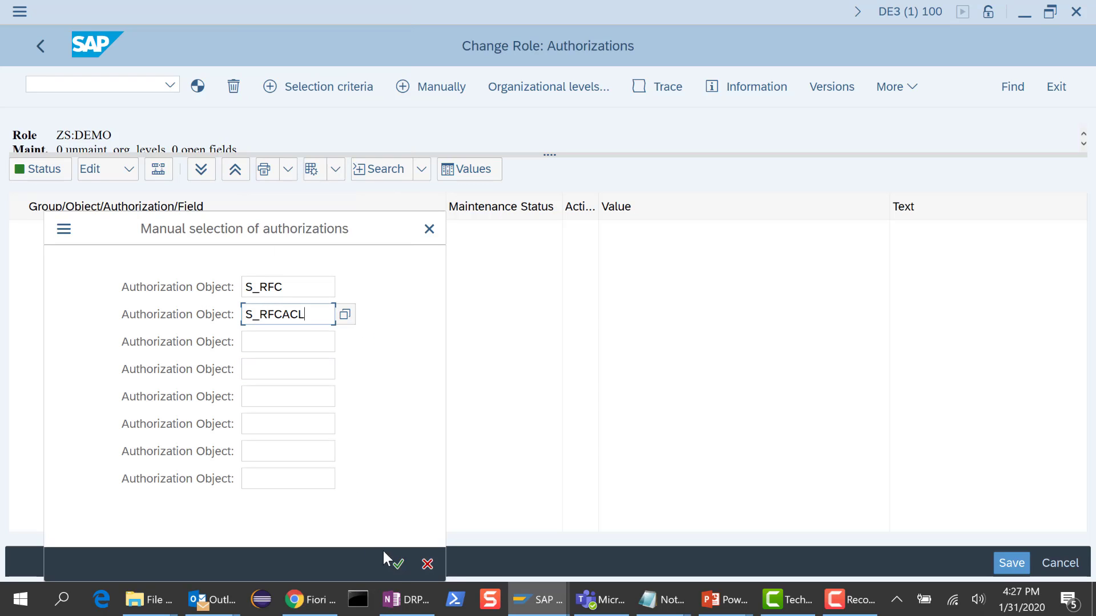
pyautogui.click(398, 563)
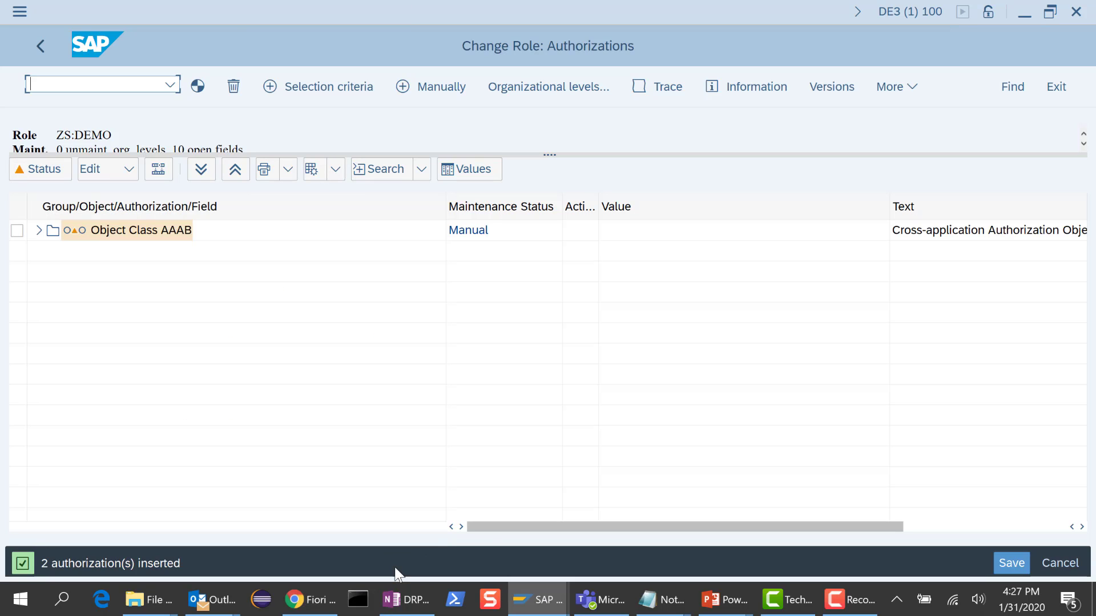
# Expand the S_RFC authorization and save full authorization for its RFC_TYPE field.
pyautogui.click(39, 229)
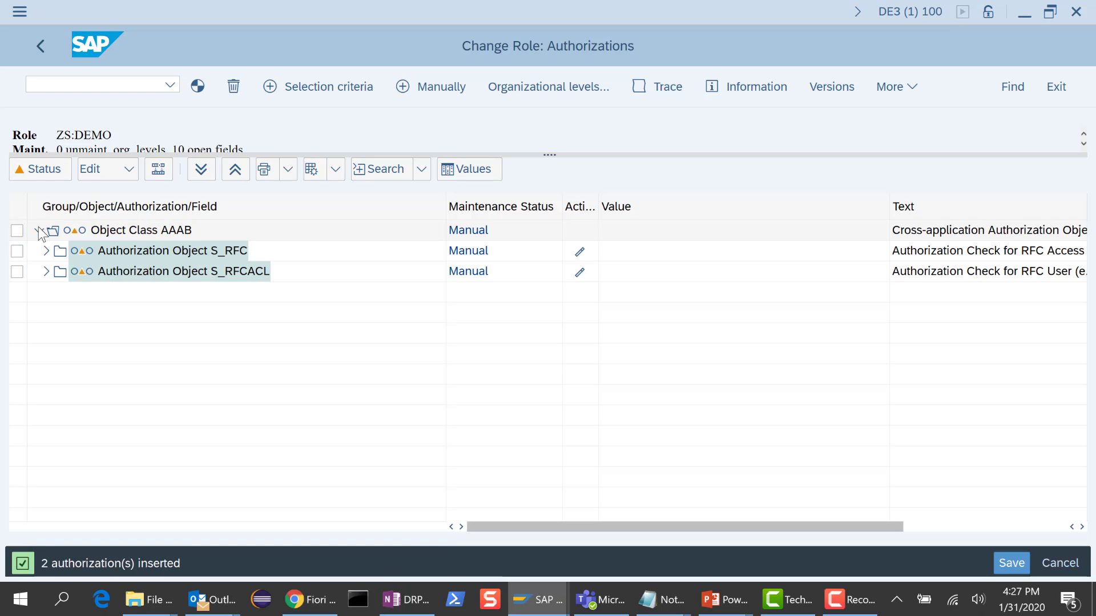
pyautogui.click(46, 252)
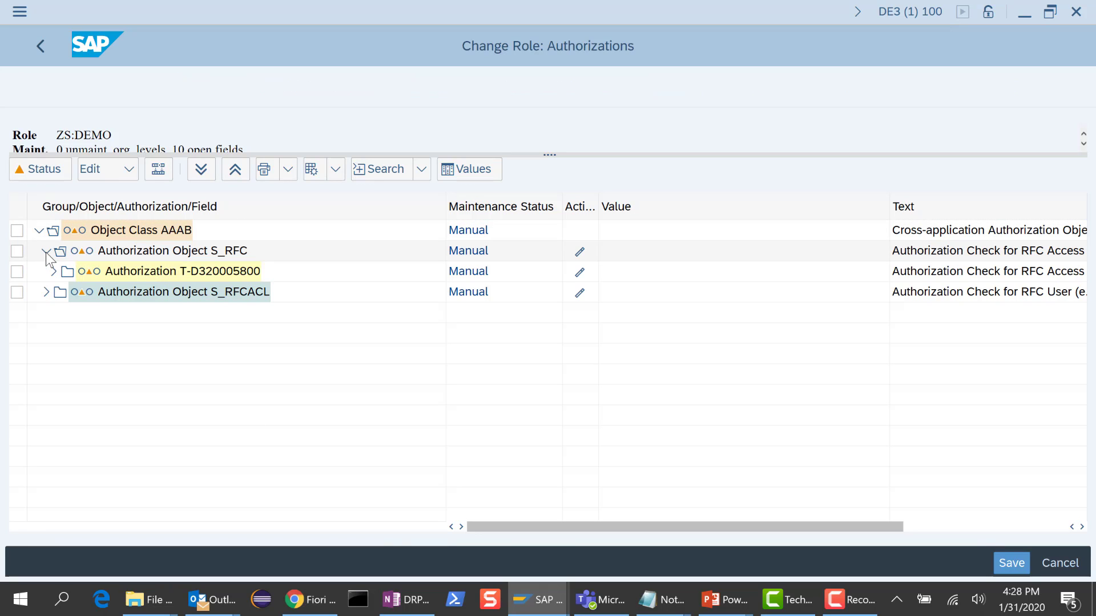
pyautogui.click(54, 272)
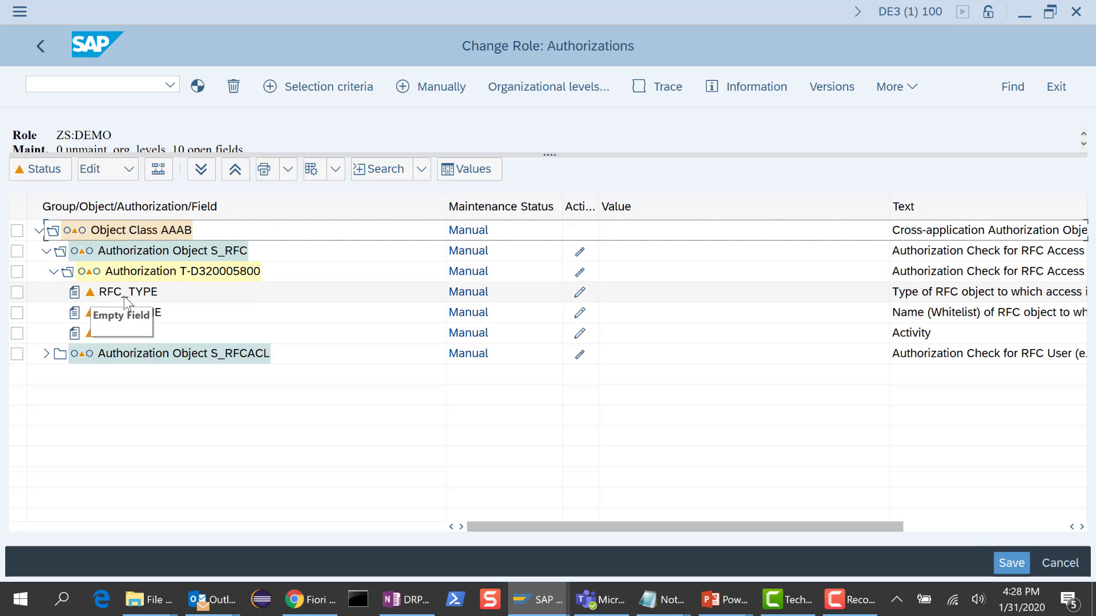
pyautogui.click(124, 293)
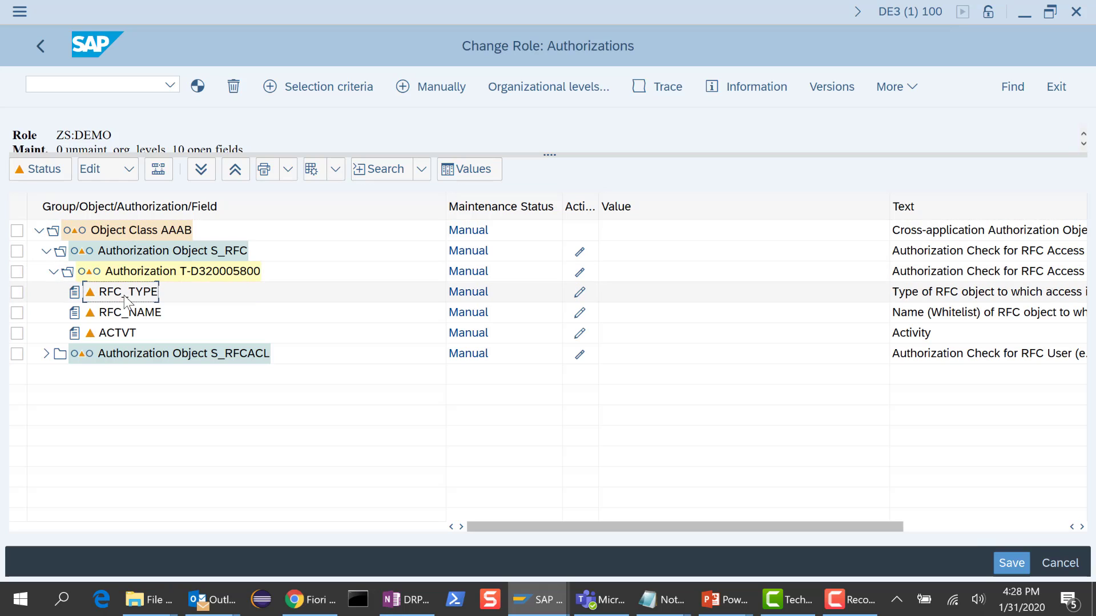
pyautogui.click(579, 292)
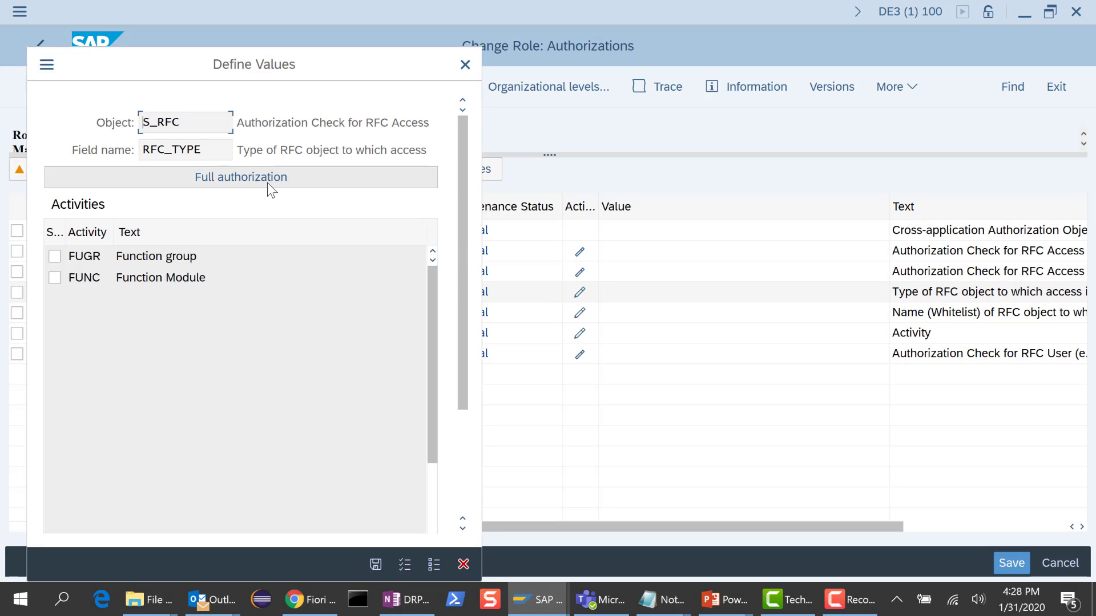
pyautogui.click(267, 183)
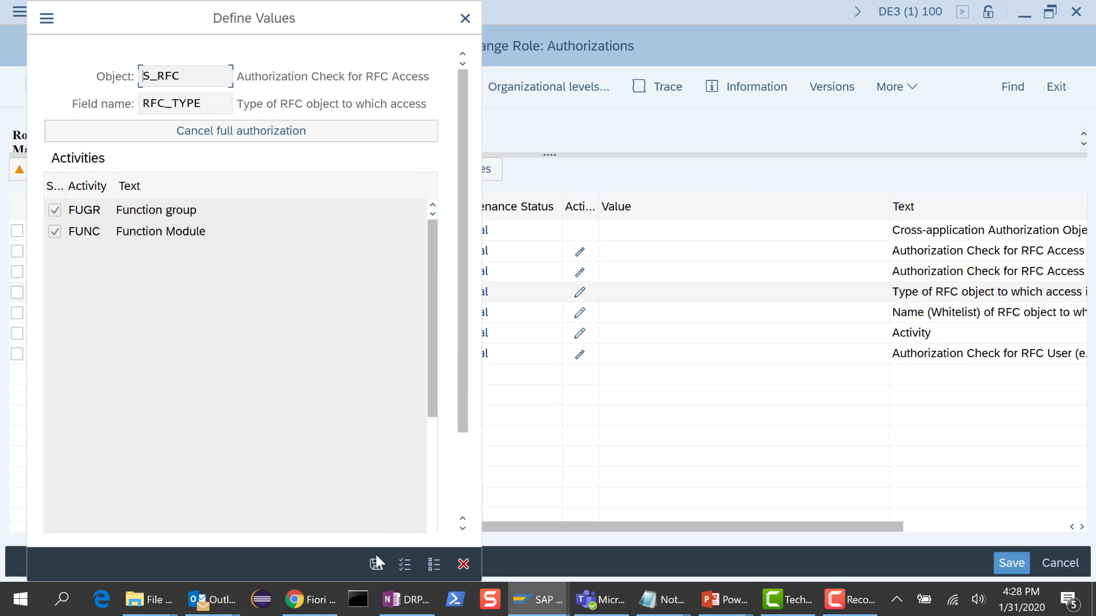
pyautogui.click(376, 563)
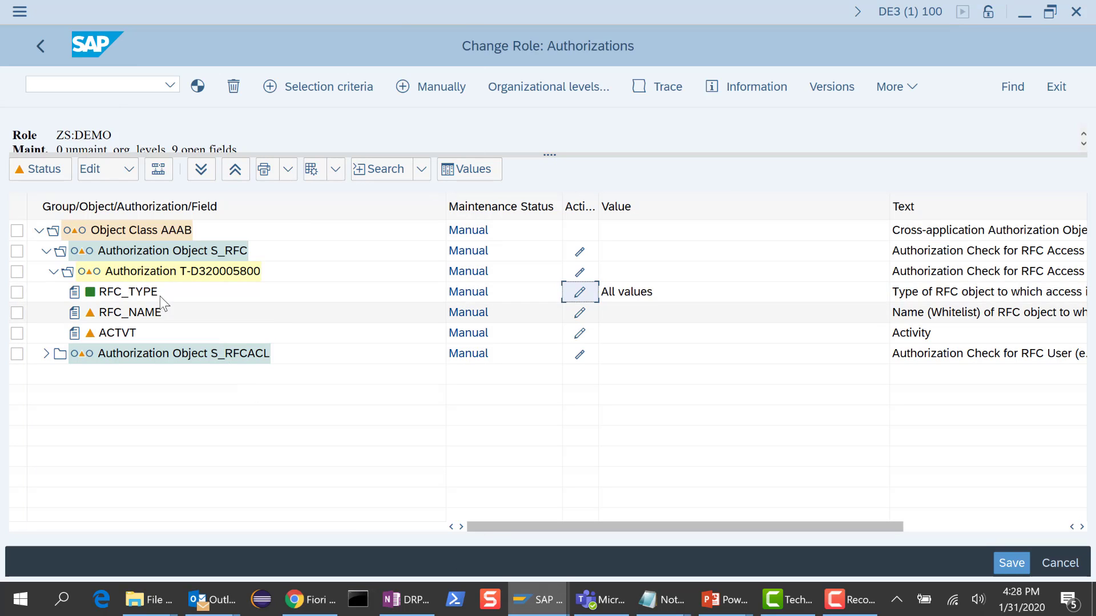
# Save full authorization for the RFC_NAME and ACTVT fields of S_RFC.
pyautogui.click(159, 313)
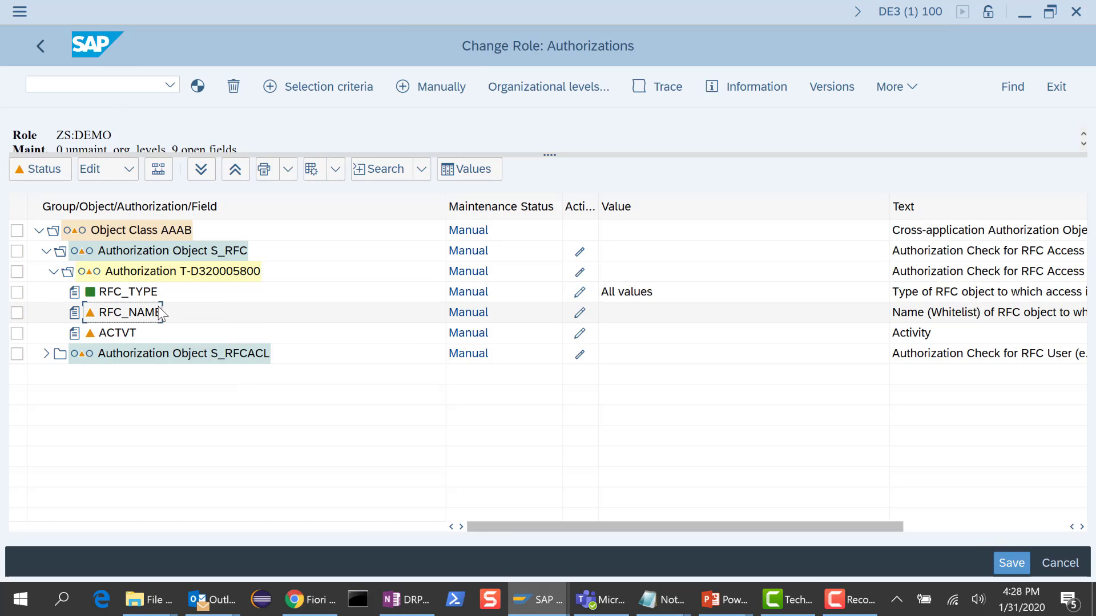
pyautogui.click(580, 313)
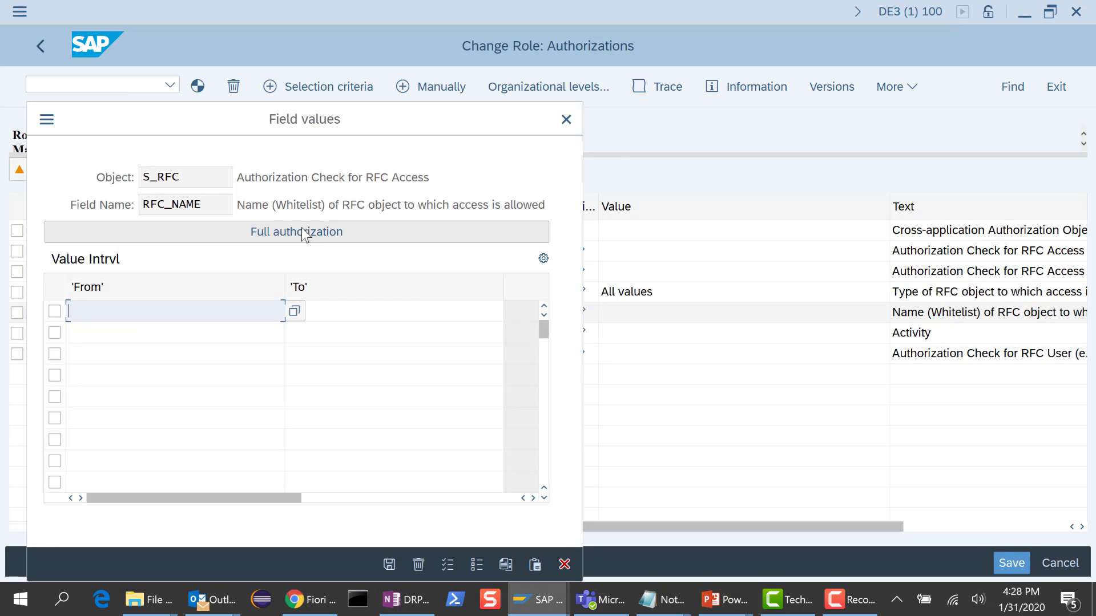
pyautogui.click(302, 231)
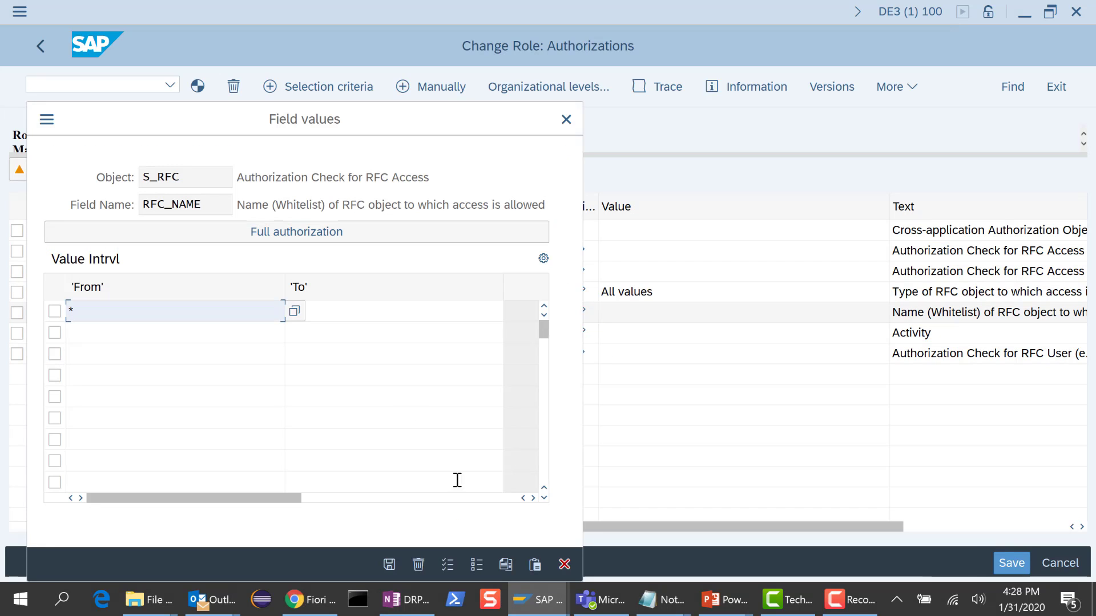
pyautogui.click(393, 559)
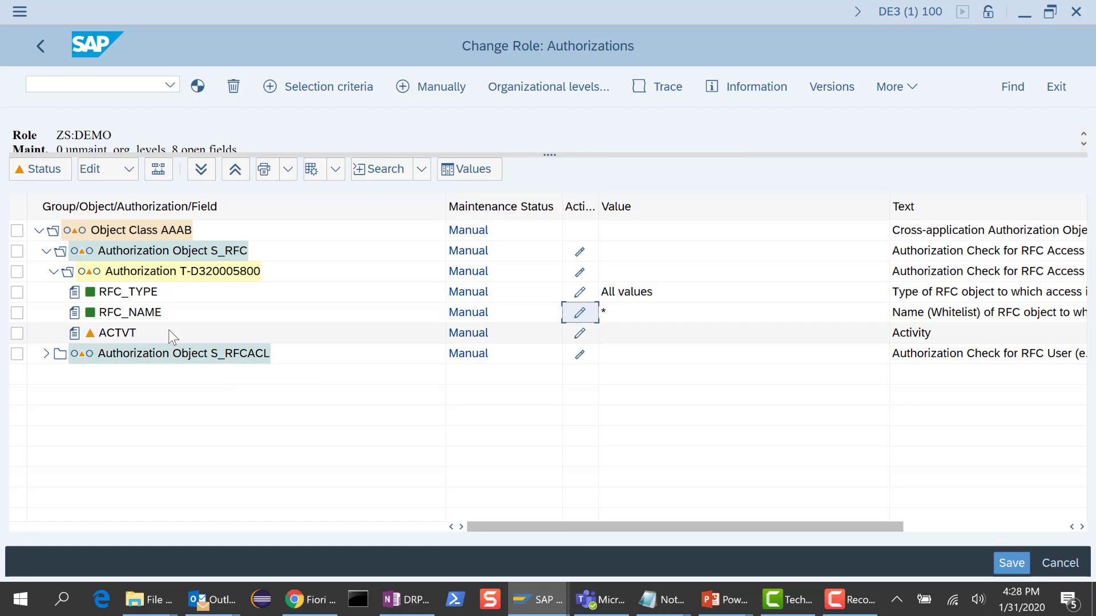
pyautogui.click(579, 334)
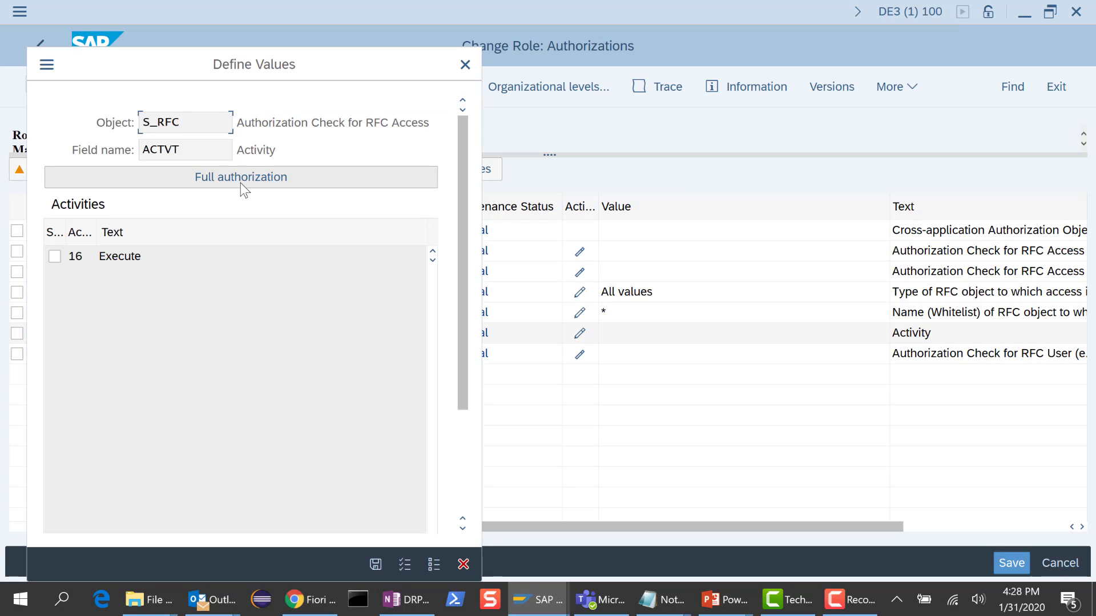
pyautogui.click(241, 176)
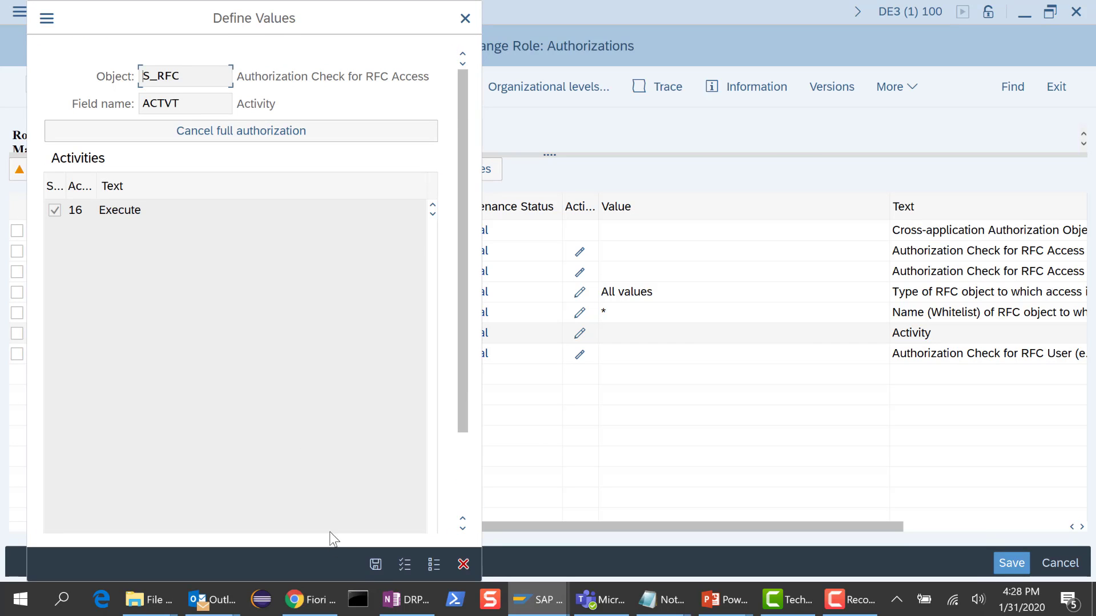
pyautogui.click(375, 565)
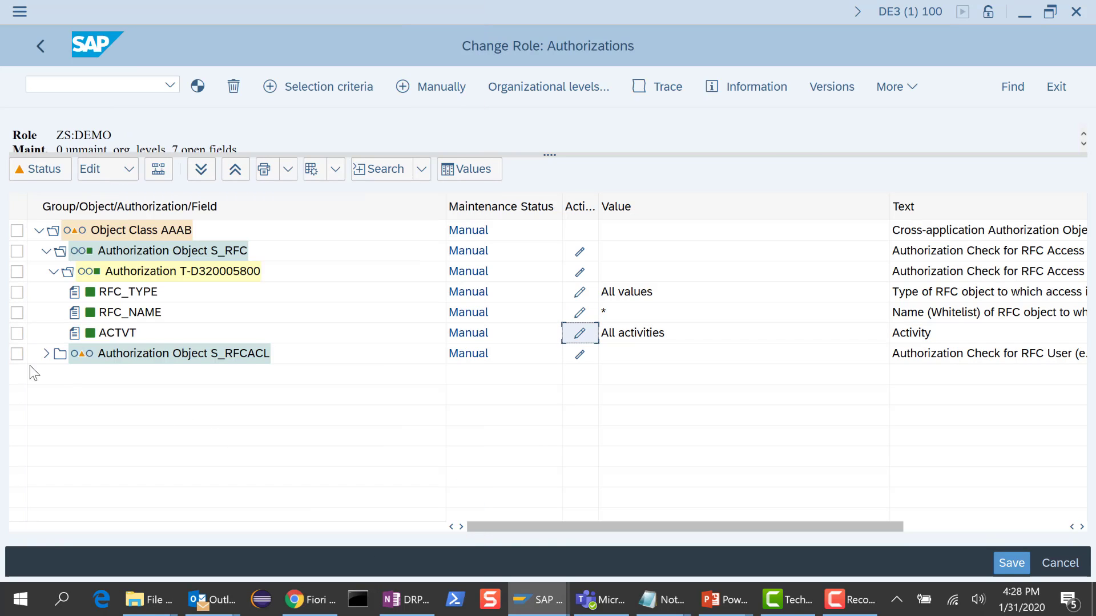
# Expand the S_RFCACL authorization and save full authorization for its RFC_SYSID field.
pyautogui.click(48, 354)
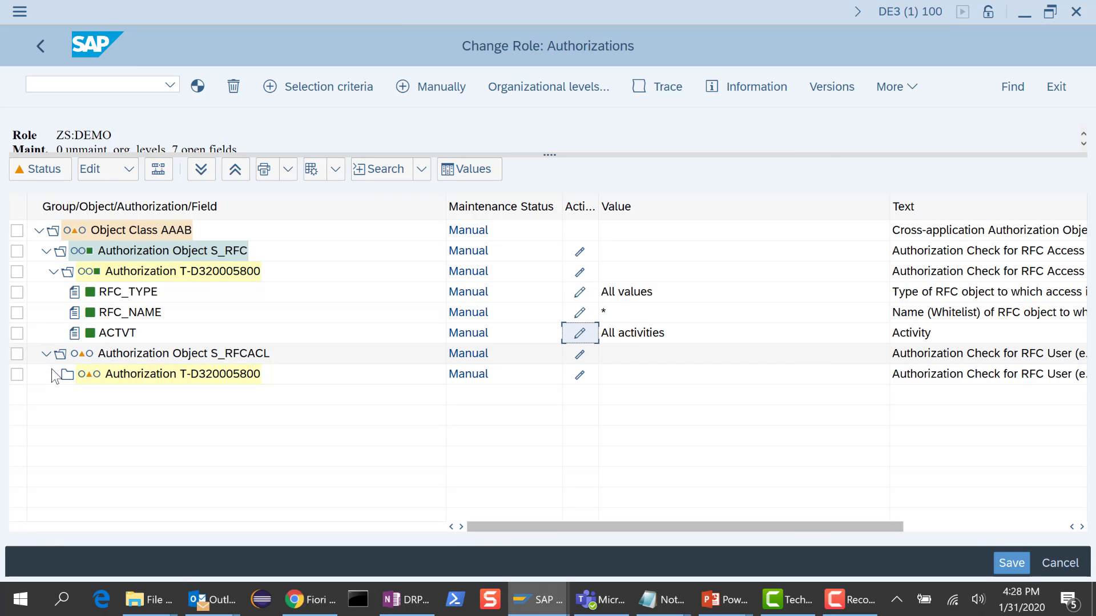
pyautogui.click(53, 375)
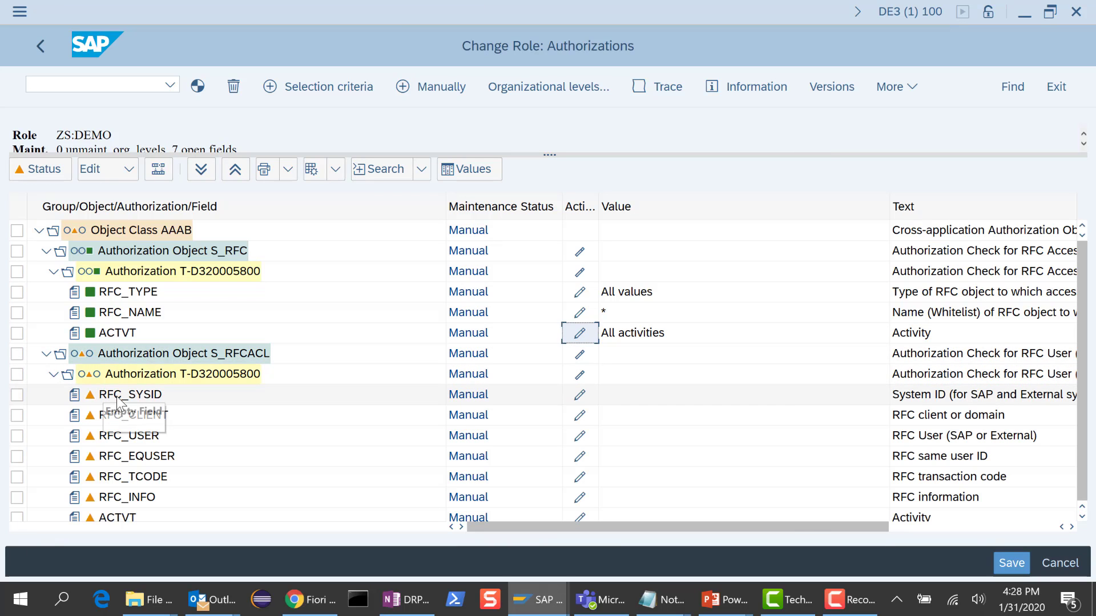
pyautogui.click(129, 395)
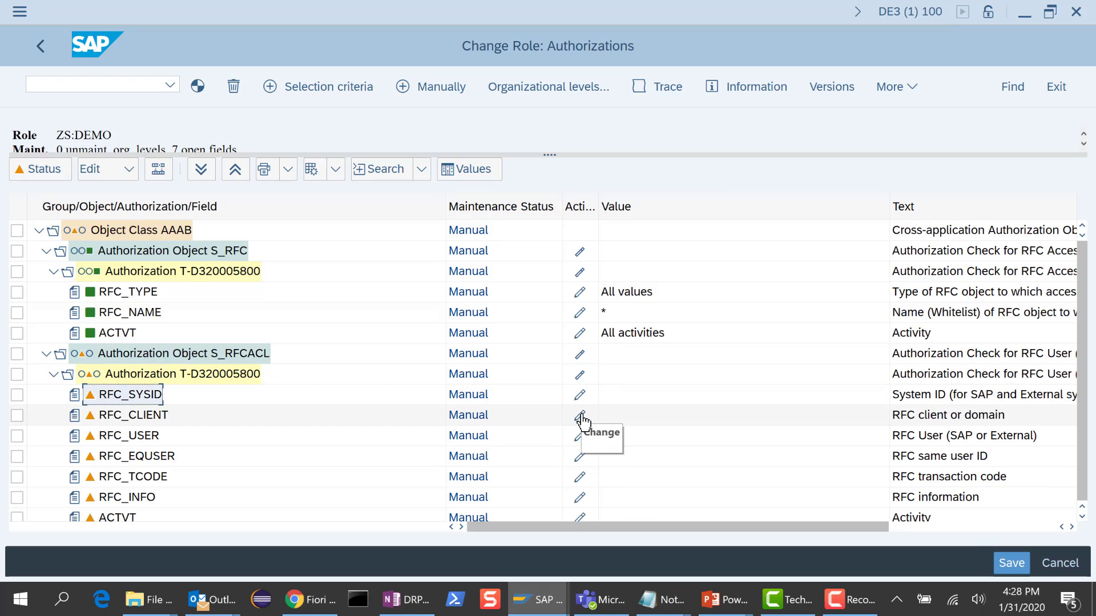
pyautogui.click(579, 394)
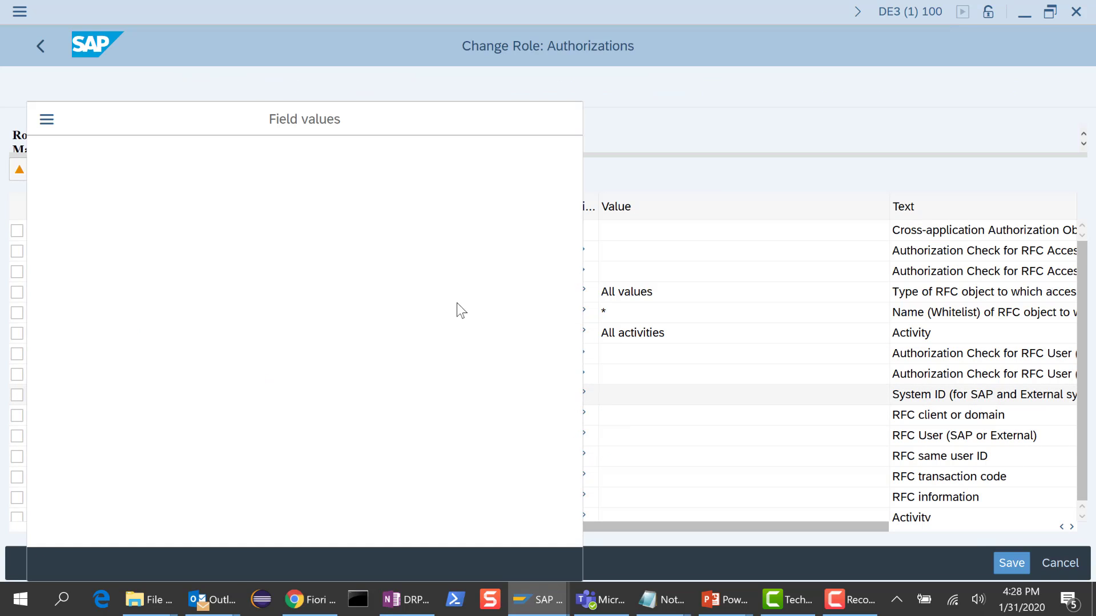
pyautogui.click(304, 234)
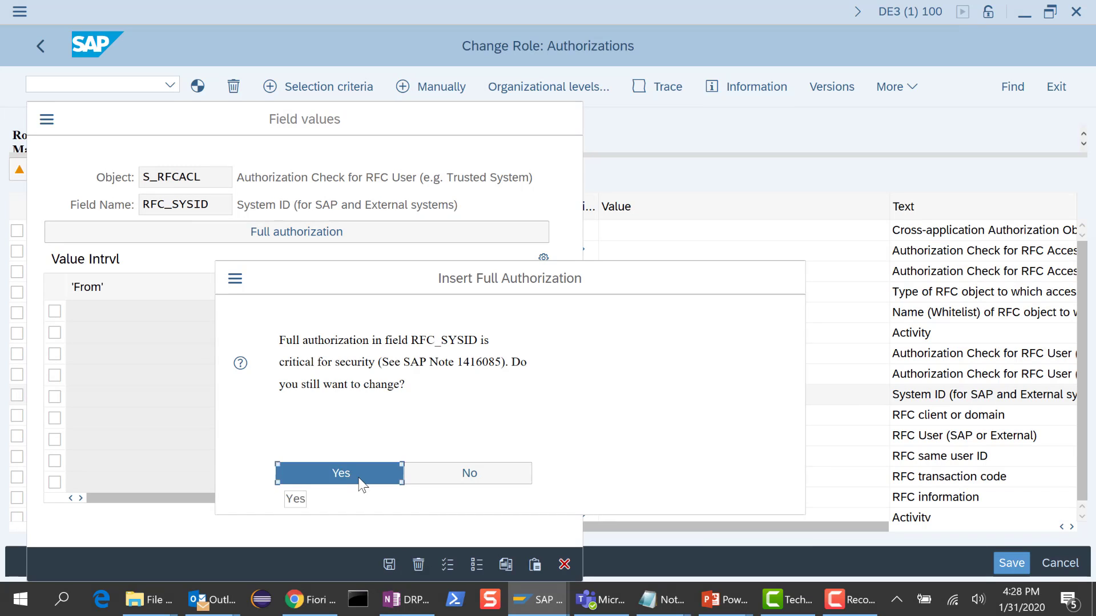
pyautogui.click(358, 477)
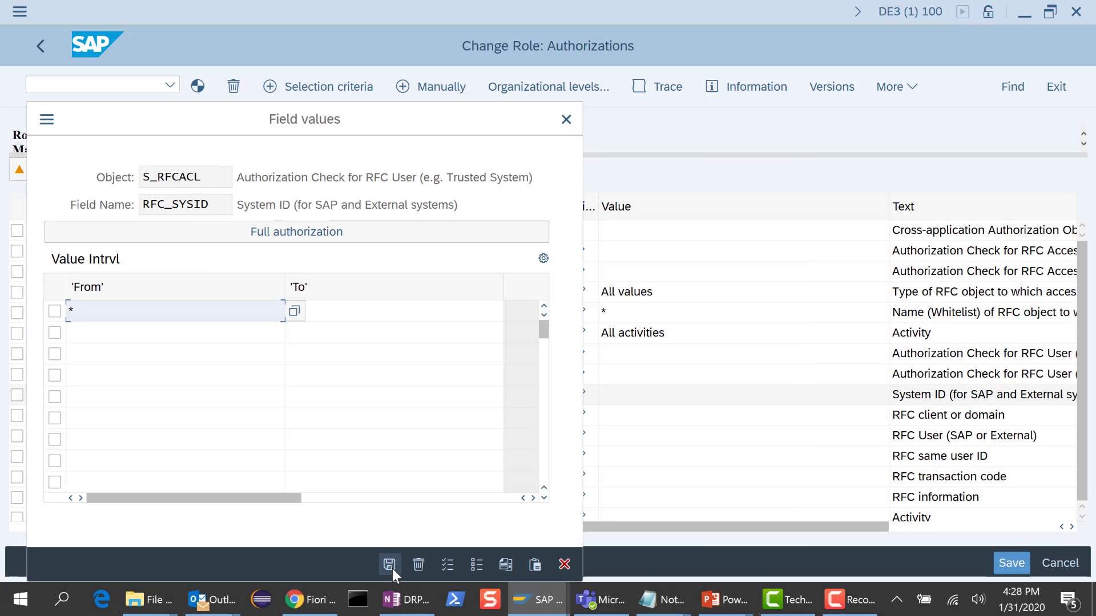
pyautogui.click(389, 565)
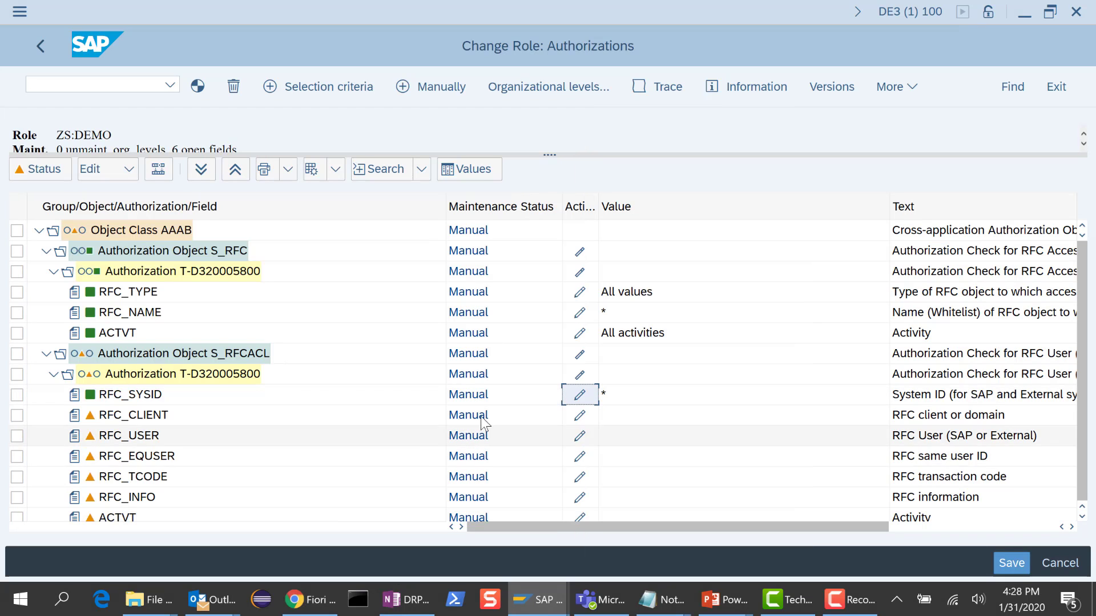
# Save full authorization for the RFC_CLIENT and RFC_USER fields of S_RFCACL, accepting the security-critical change for both.
pyautogui.click(579, 416)
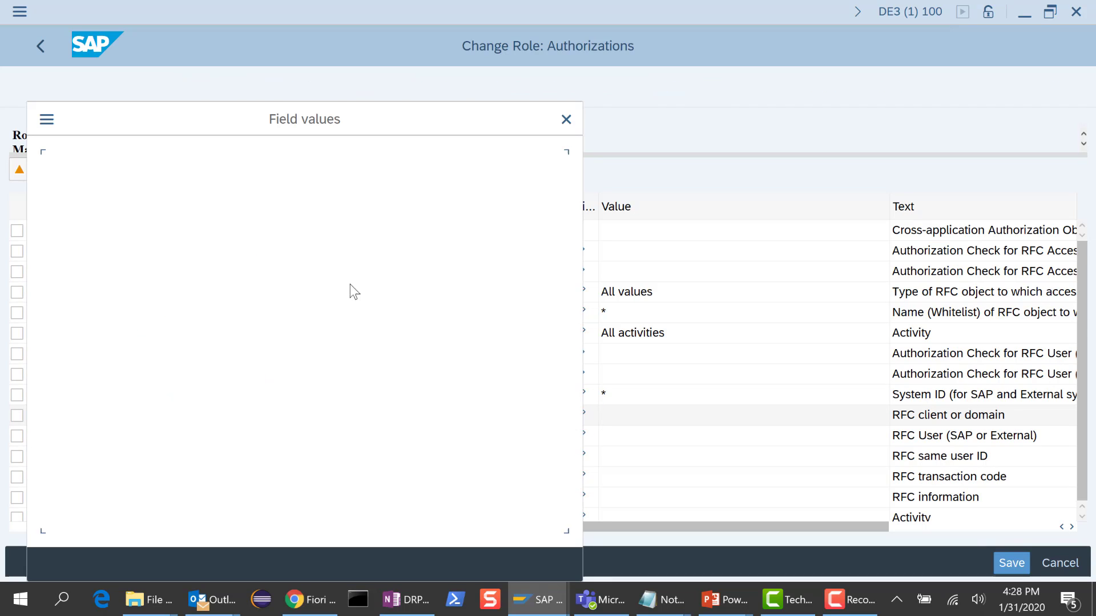
pyautogui.click(282, 234)
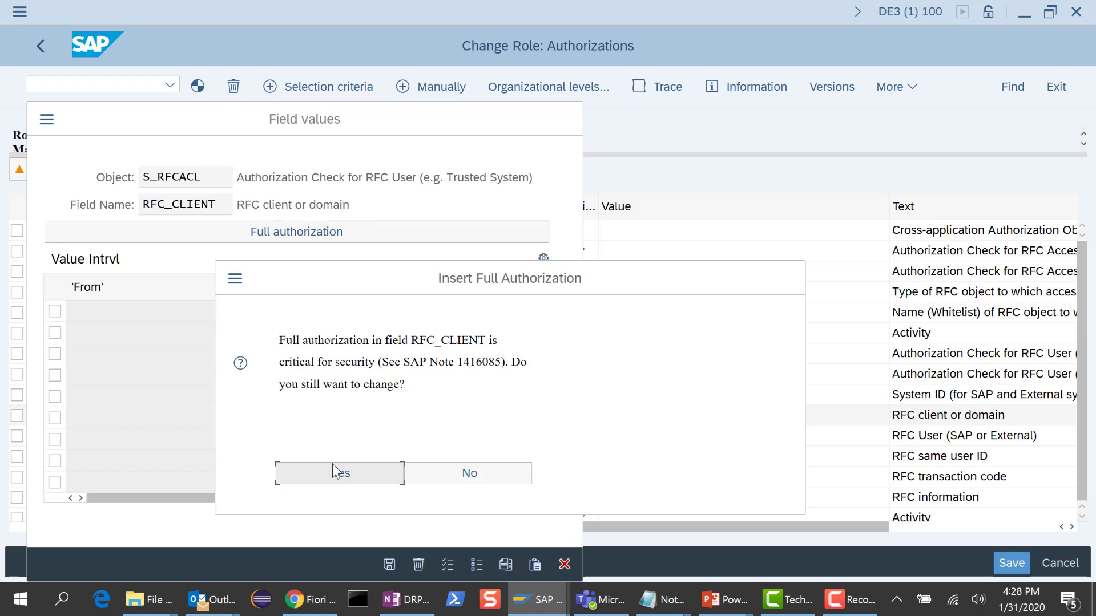
pyautogui.click(332, 465)
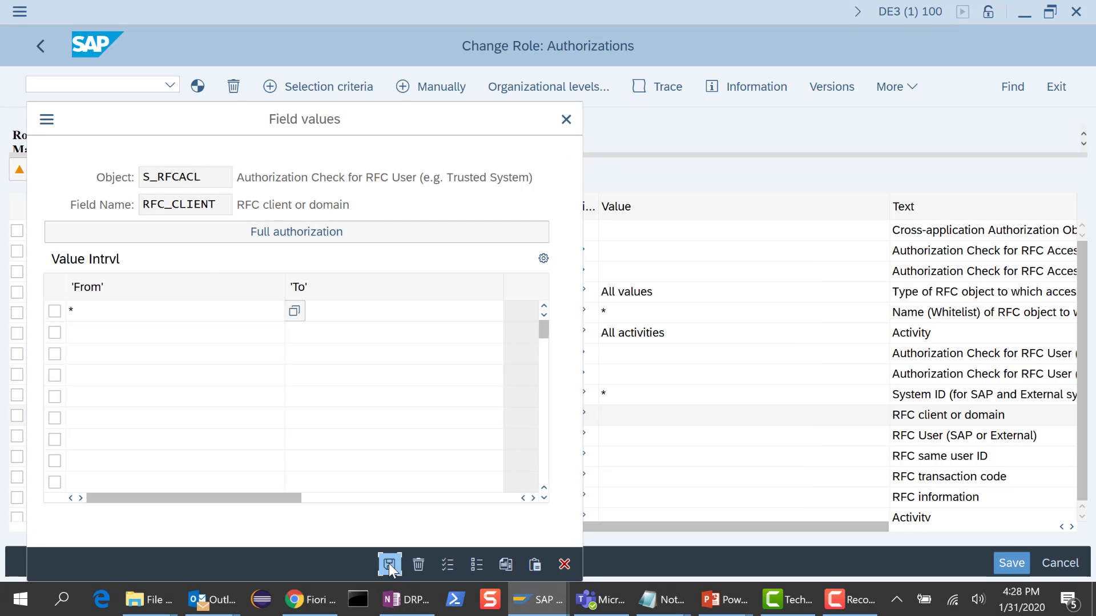
pyautogui.click(389, 563)
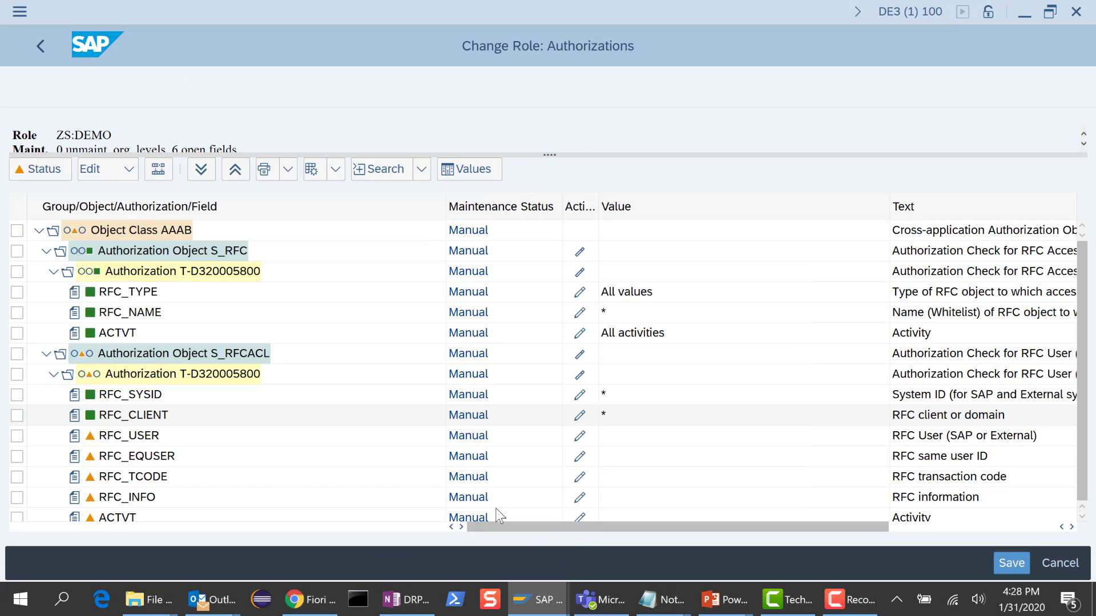
pyautogui.click(579, 436)
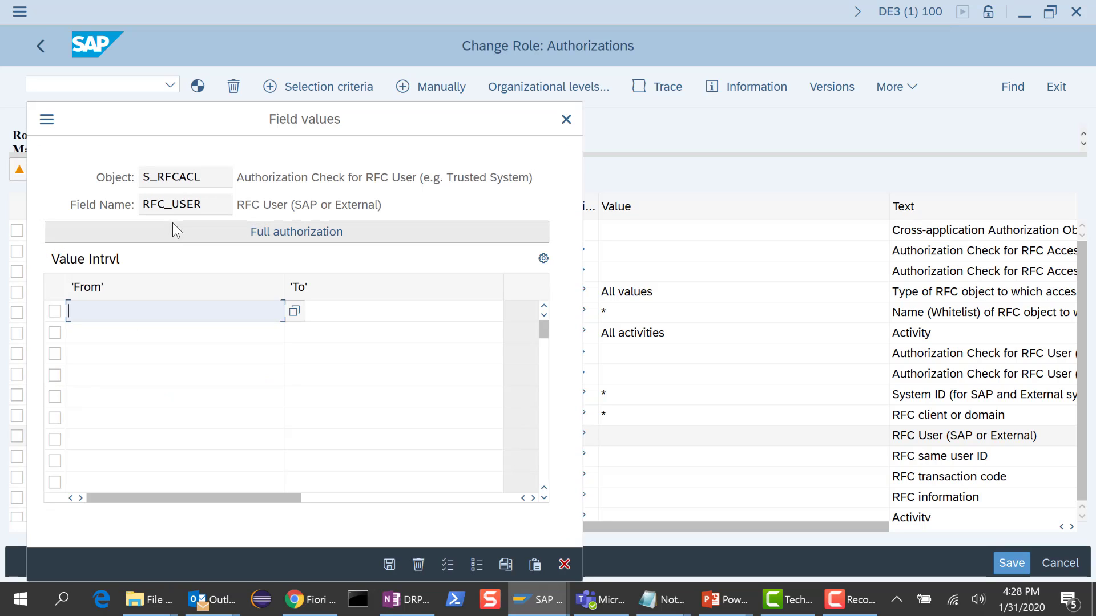
pyautogui.click(180, 230)
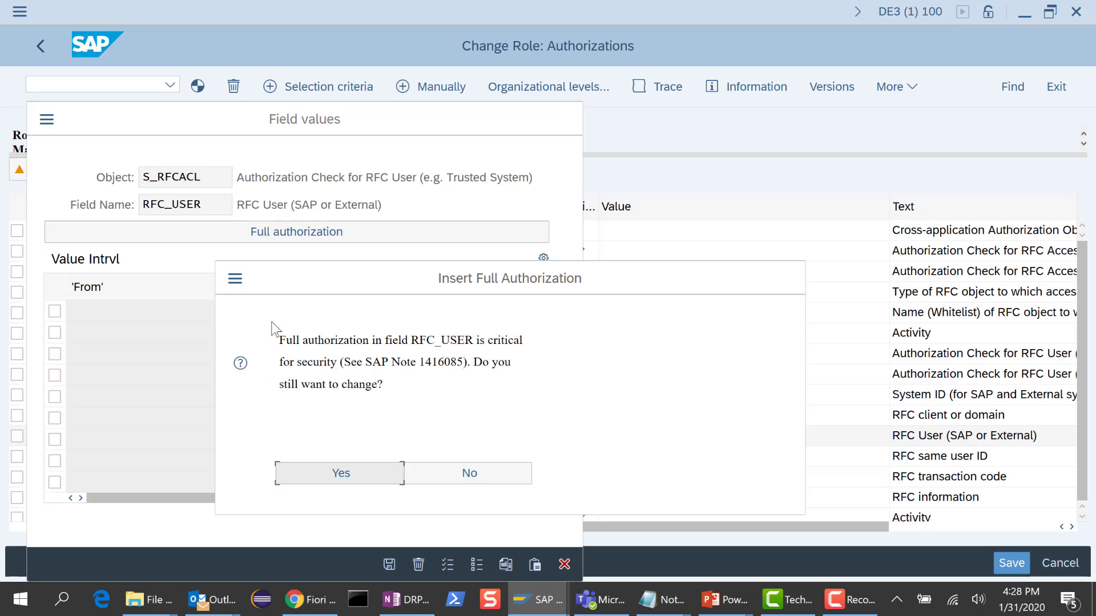
pyautogui.click(336, 473)
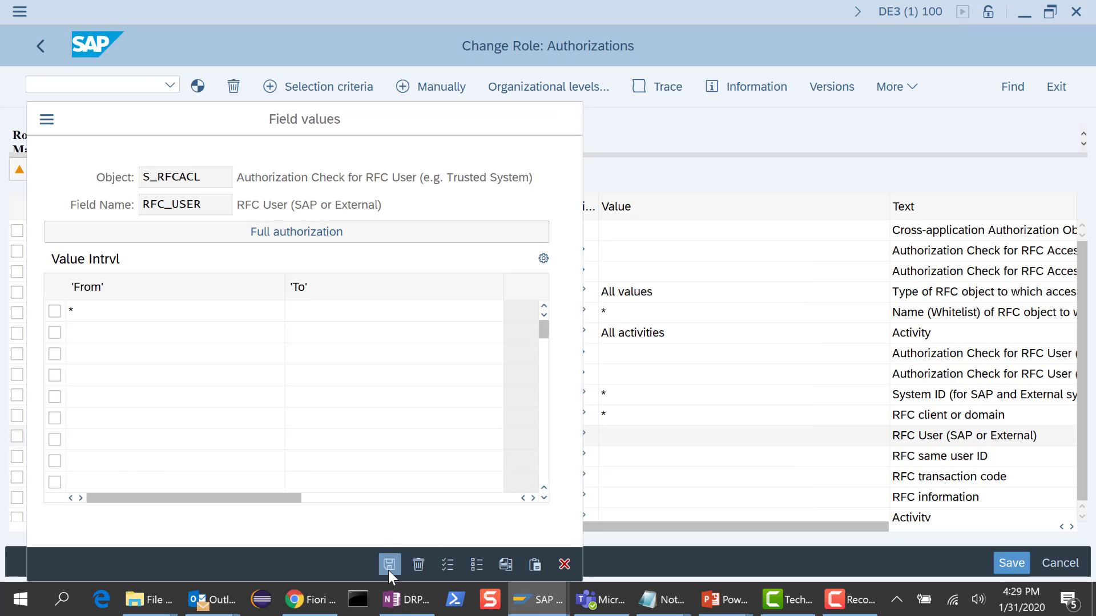
pyautogui.click(388, 565)
# Save full authorization for the RFC_EQUSER and RFC_TCODE fields of S_RFCACL.
pyautogui.click(579, 457)
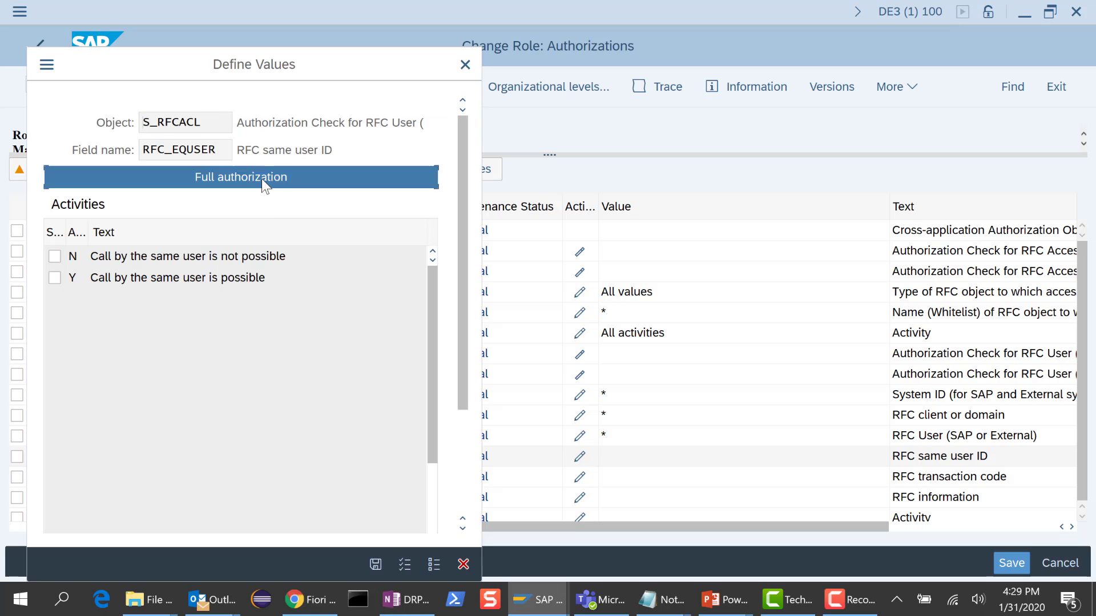
pyautogui.click(262, 179)
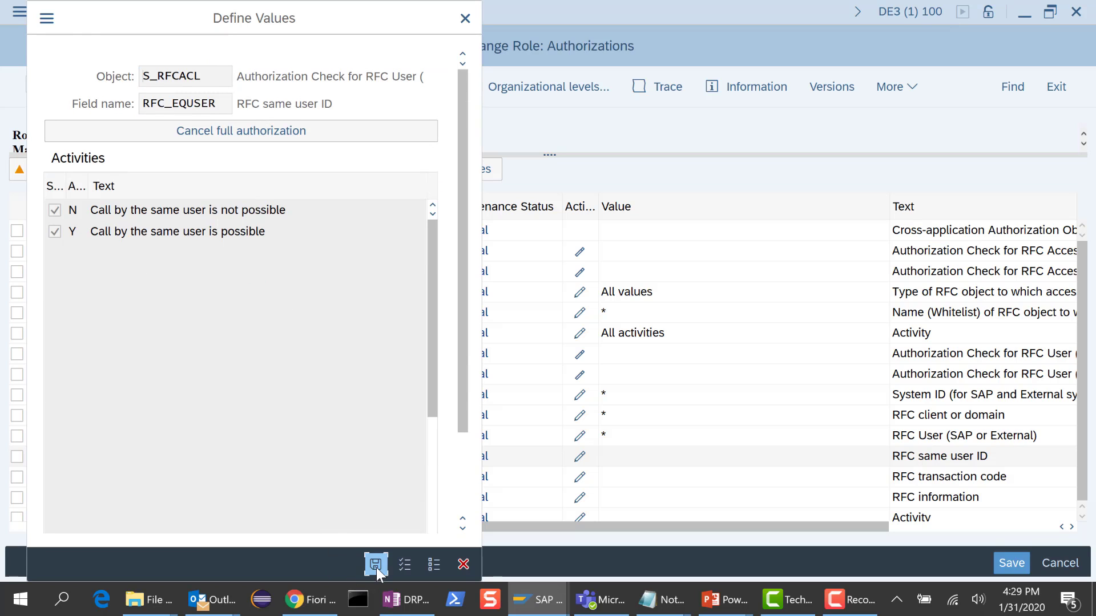
pyautogui.click(376, 565)
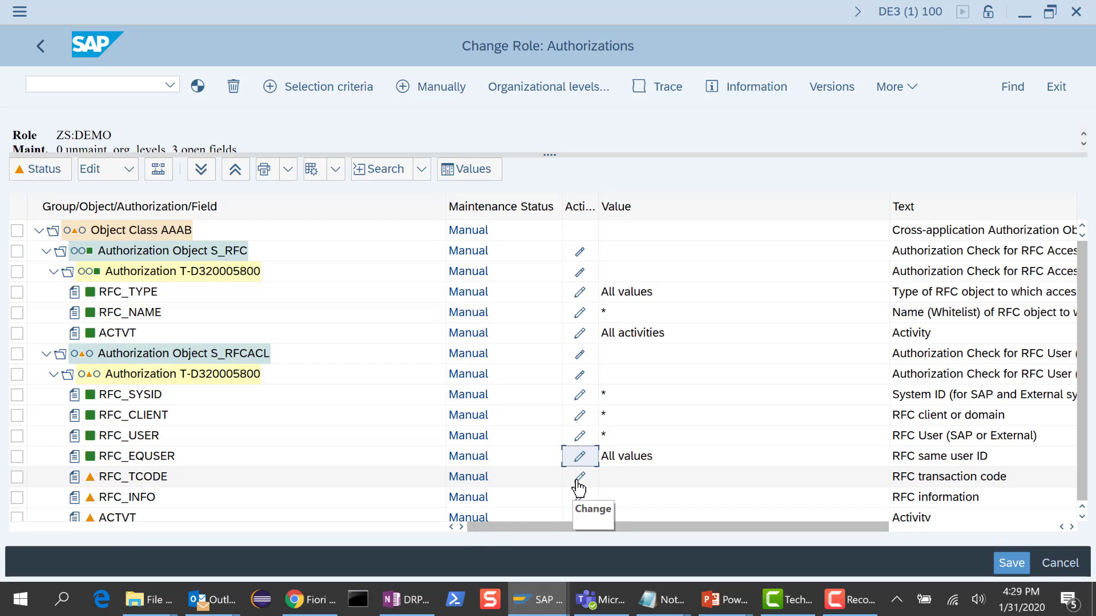
pyautogui.click(579, 477)
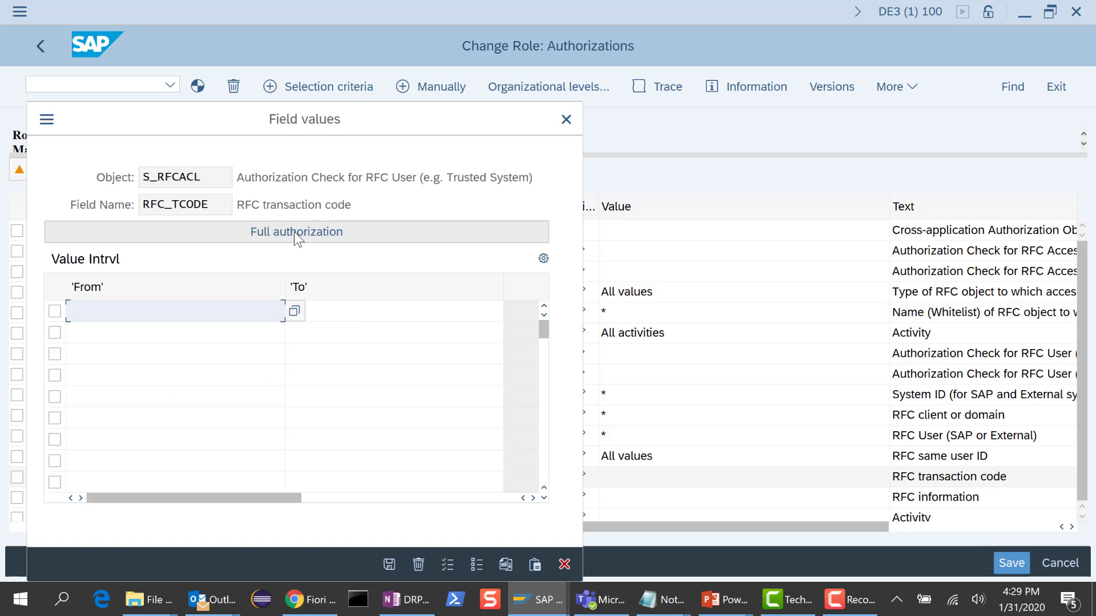
pyautogui.click(293, 230)
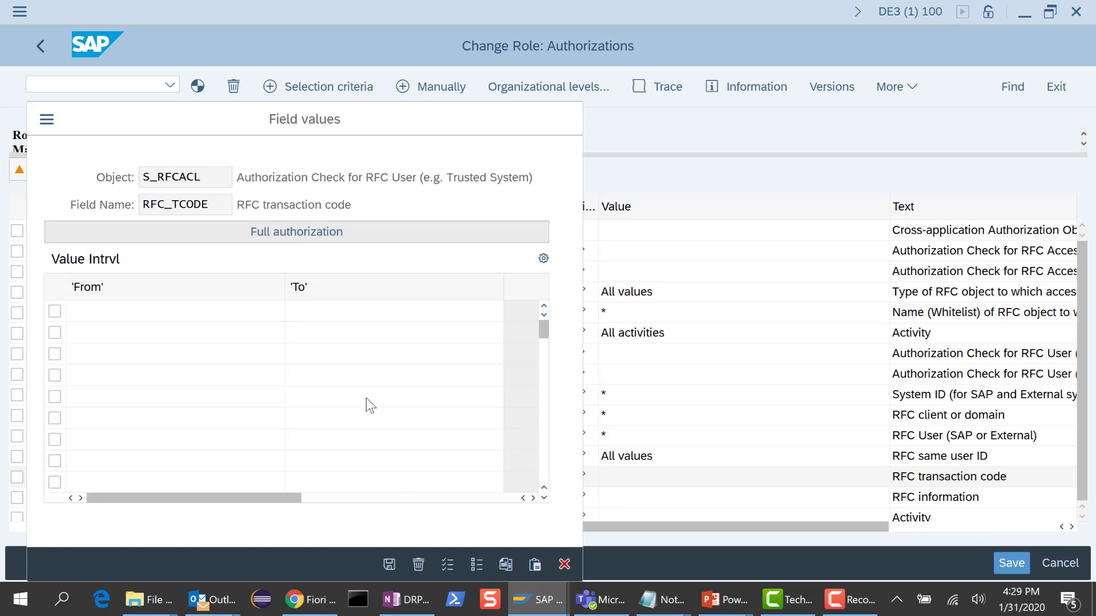
pyautogui.click(392, 568)
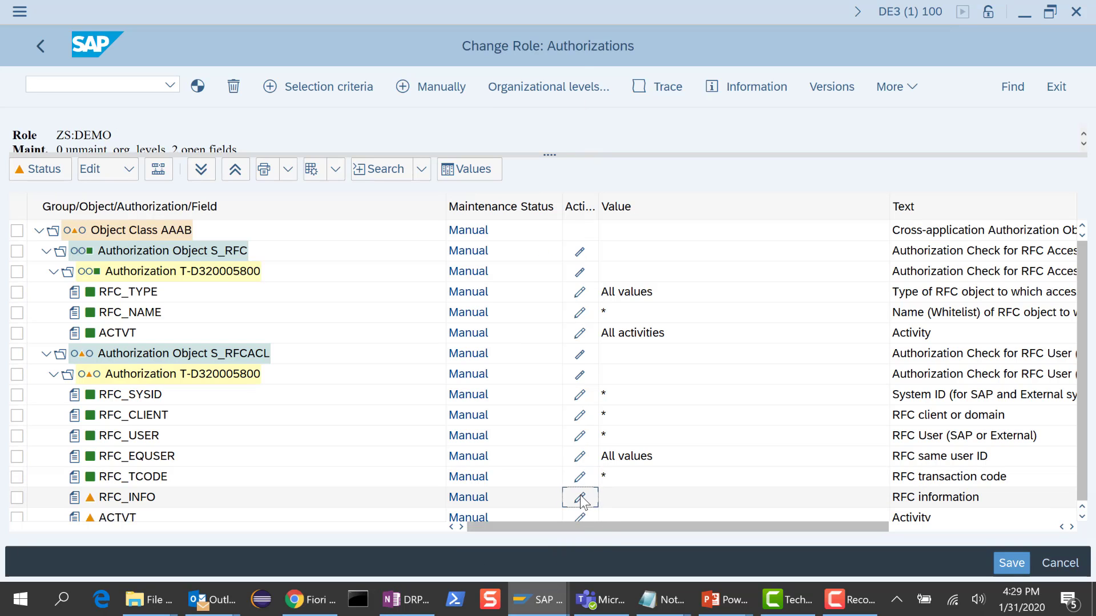
# Save full authorization for the RFC_INFO and ACTVT fields of S_RFCACL.
pyautogui.click(580, 496)
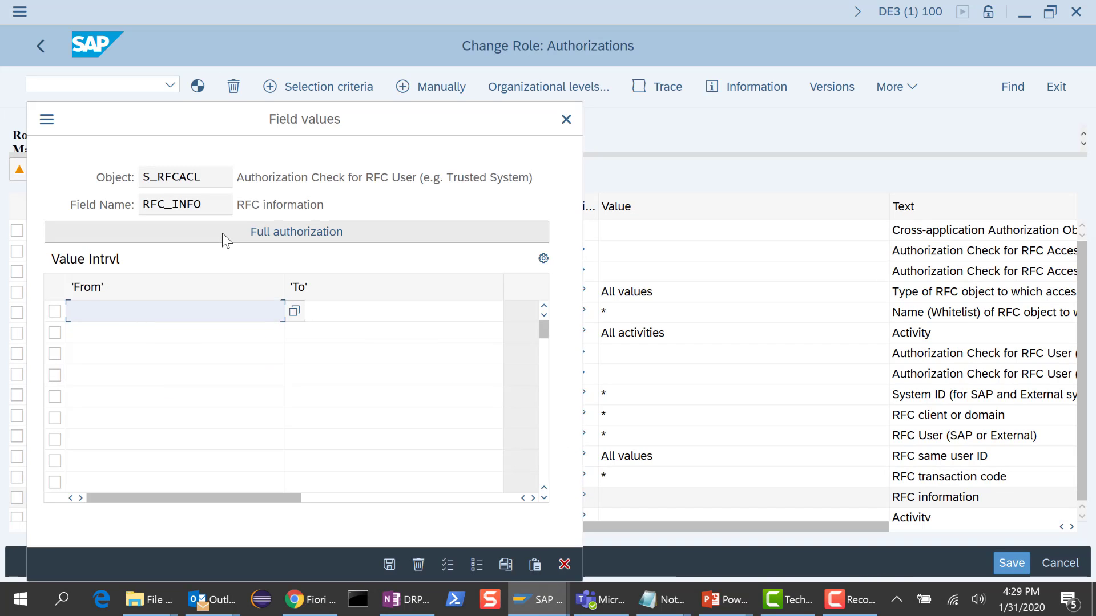
pyautogui.click(222, 233)
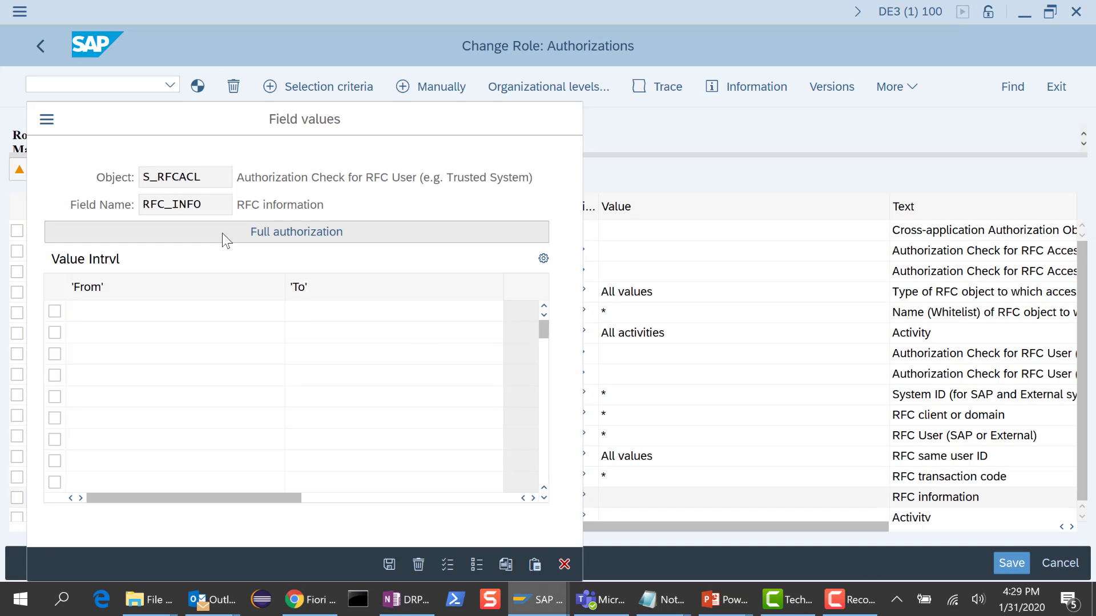
pyautogui.click(388, 564)
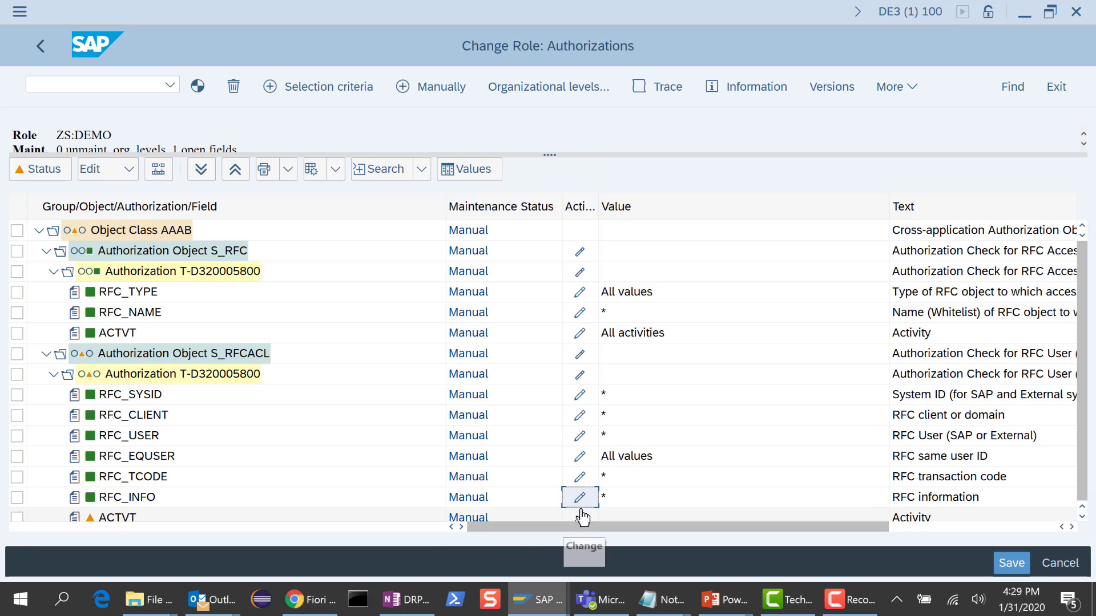
pyautogui.scroll(-1, 582, 519)
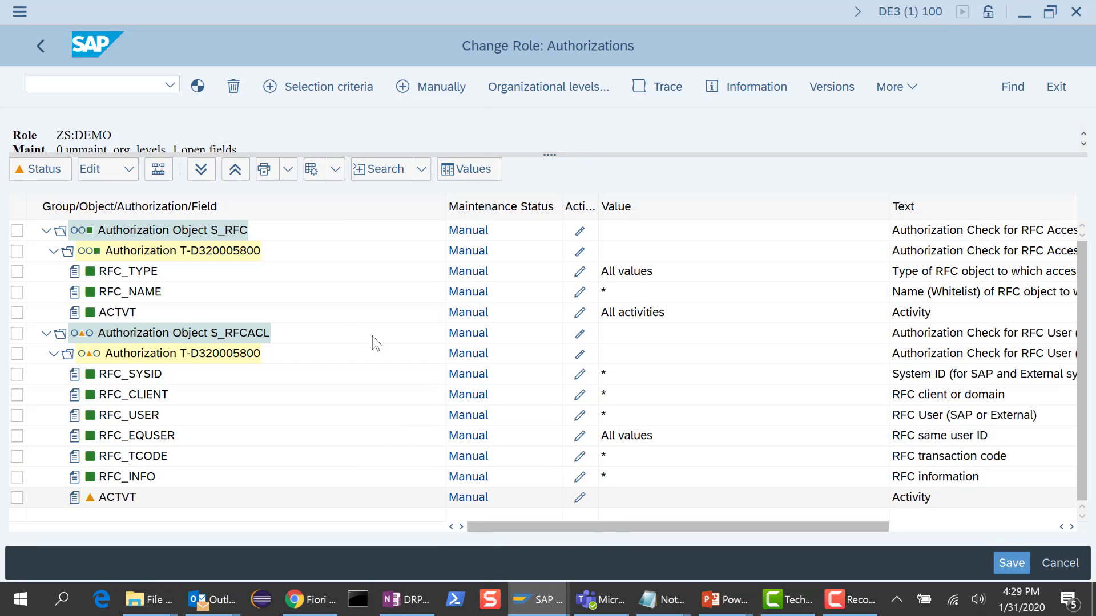
pyautogui.click(227, 177)
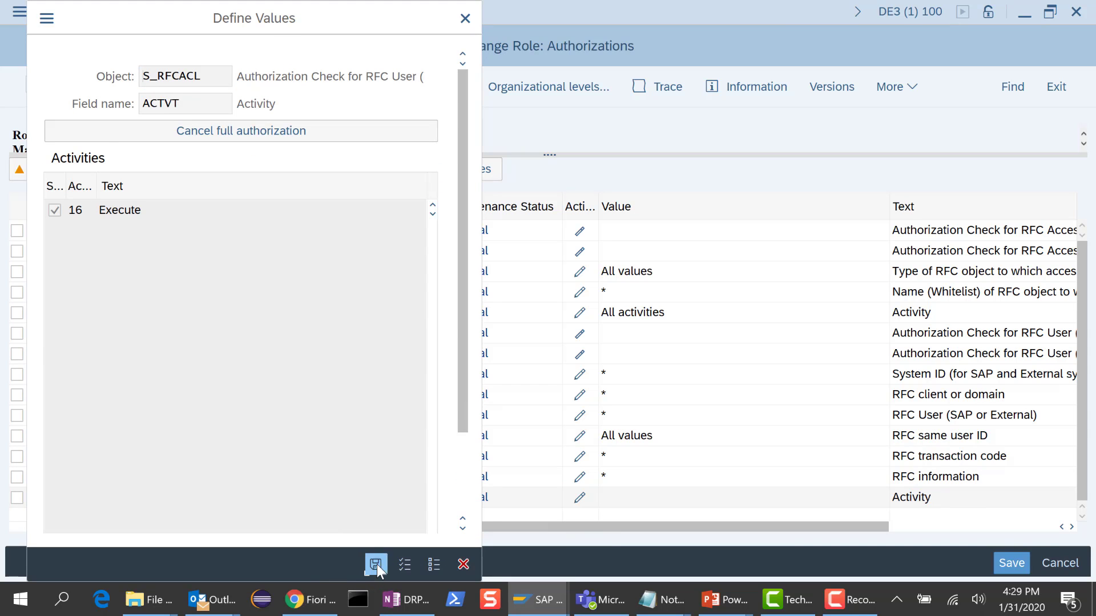
pyautogui.click(376, 564)
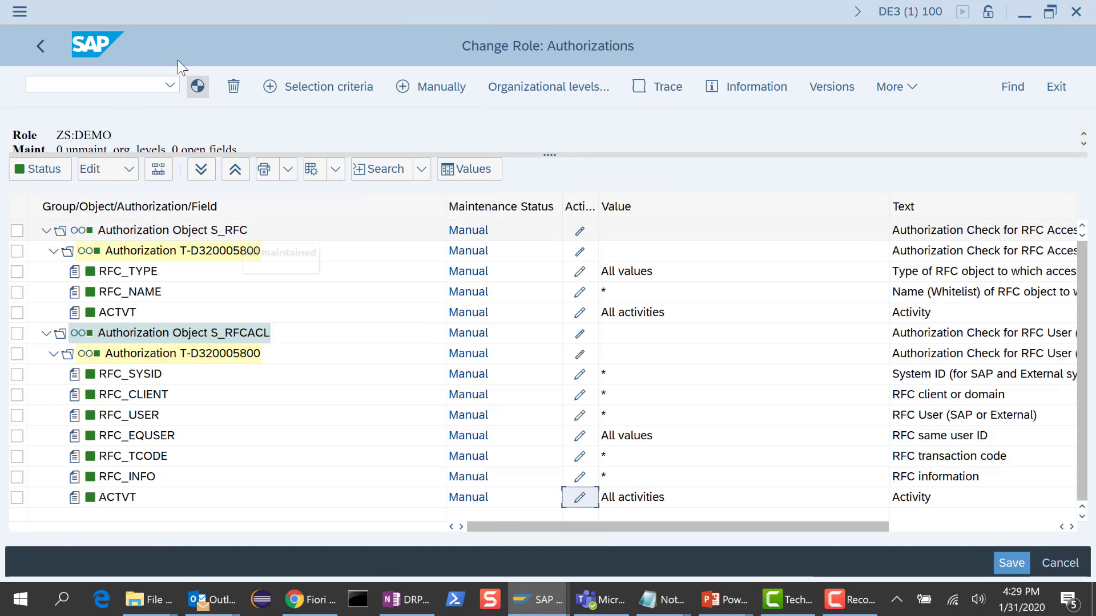
# Generate the ZS:DEMO role's authorization profile under the default profile name and return to the role maintenance.
pyautogui.click(194, 87)
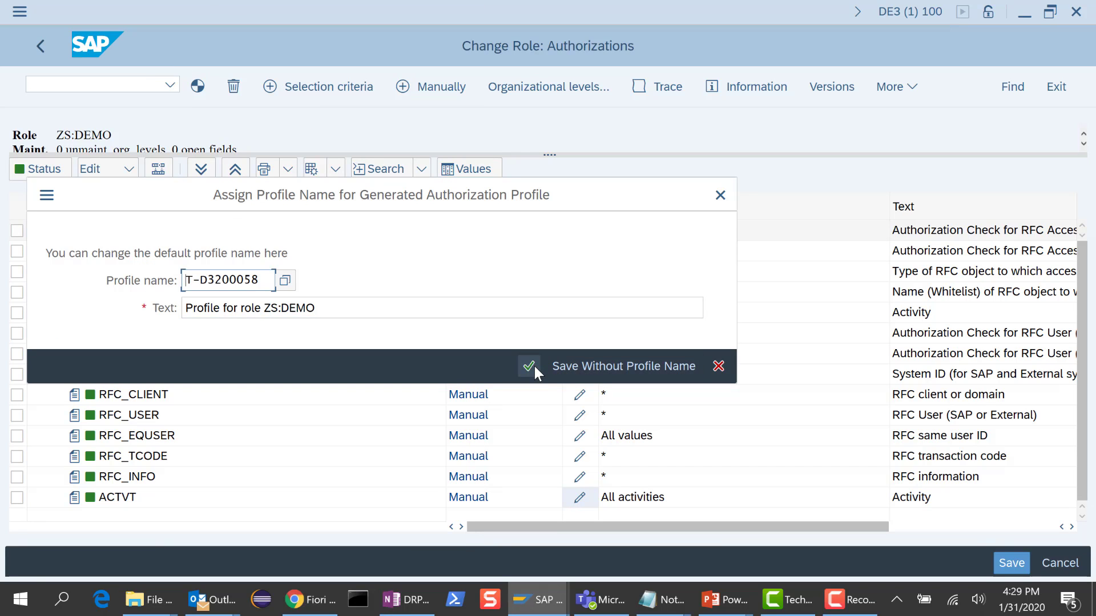
pyautogui.click(528, 366)
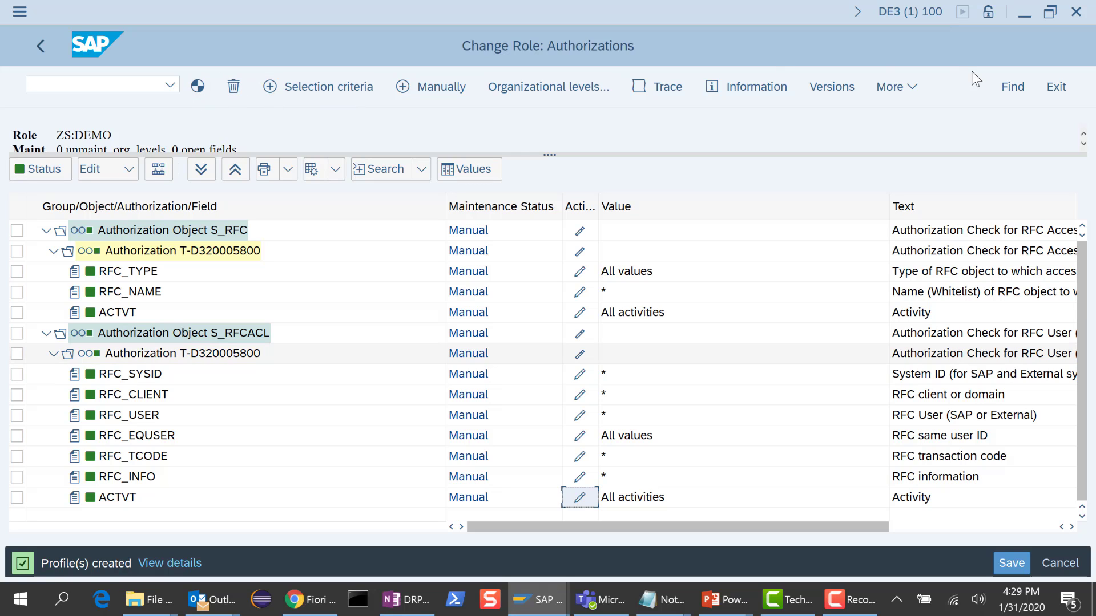
pyautogui.click(1060, 87)
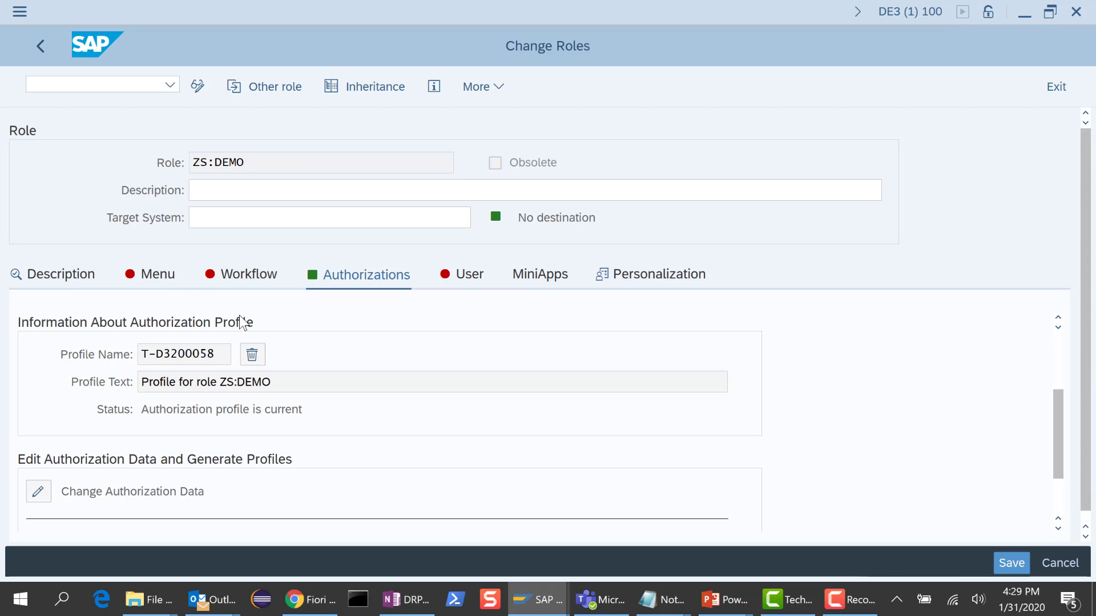
# Start adding an authorization default to the ZS:DEMO role menu as a TADIR Service with object type IWSV SAP Gateway Business Suite Enablement.
pyautogui.click(146, 277)
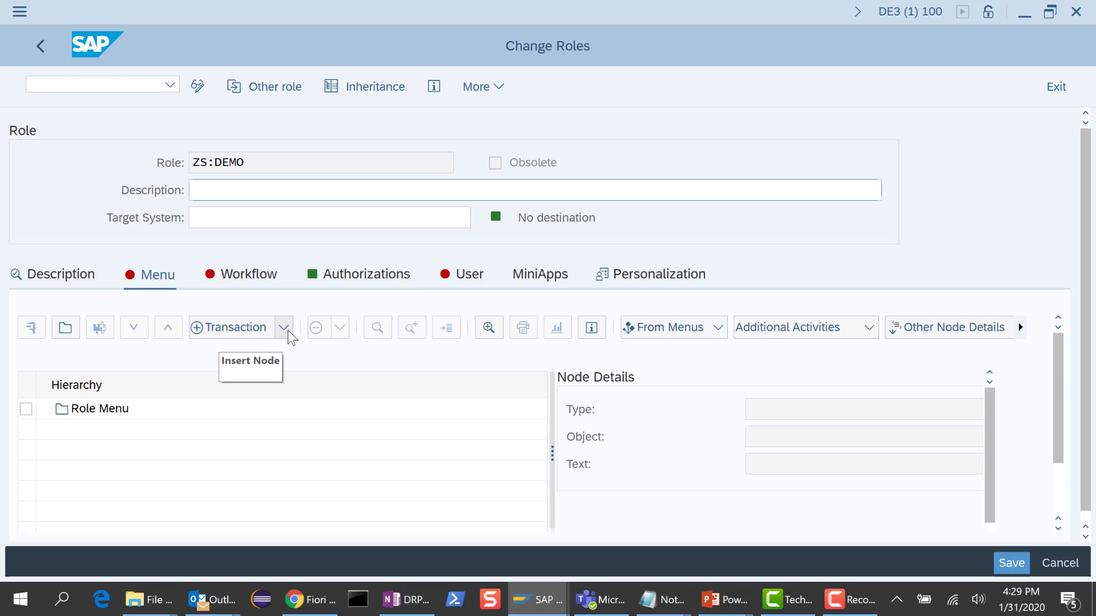
pyautogui.click(287, 330)
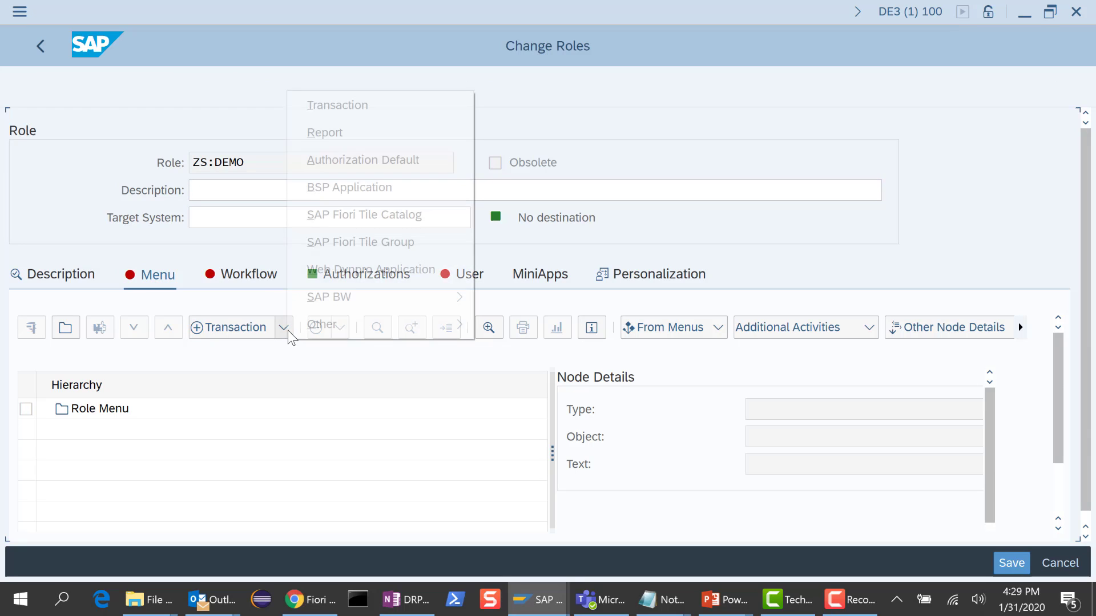
pyautogui.click(381, 163)
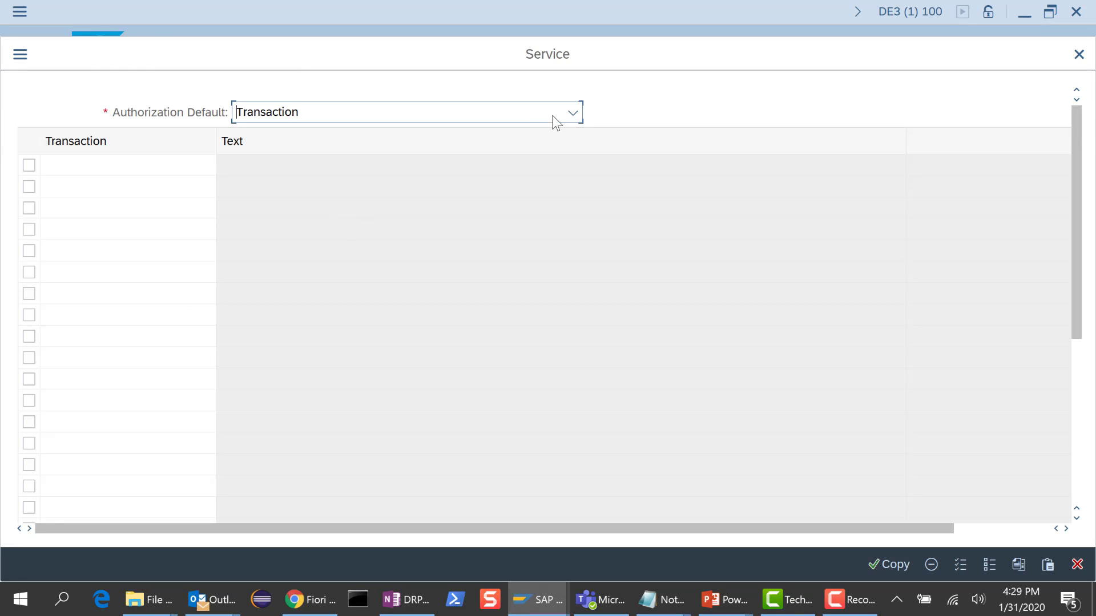
pyautogui.click(579, 112)
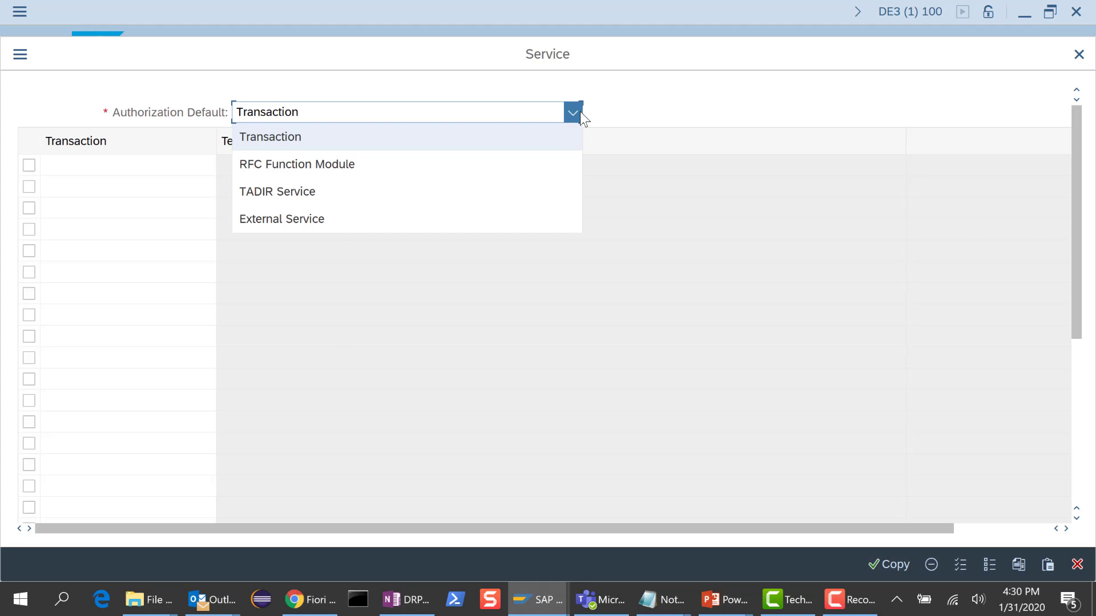
pyautogui.click(448, 185)
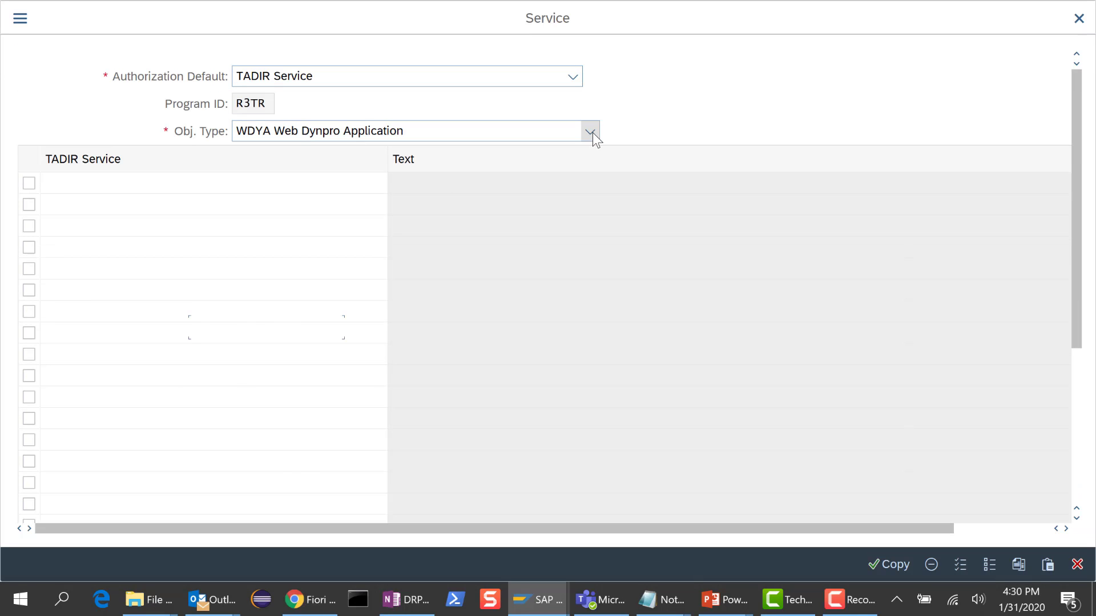
pyautogui.click(590, 132)
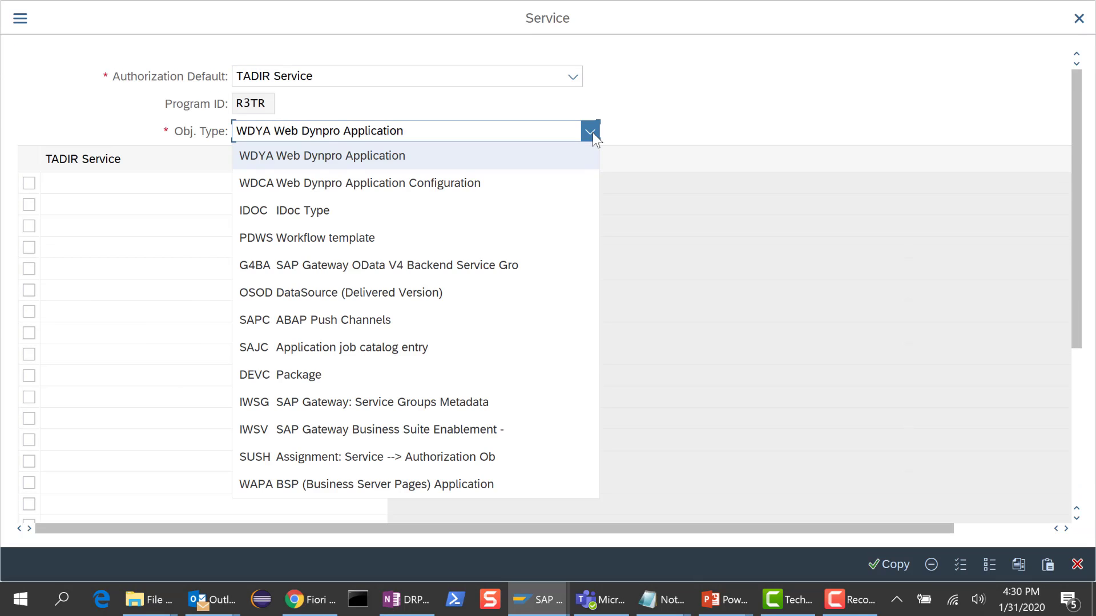
pyautogui.click(495, 430)
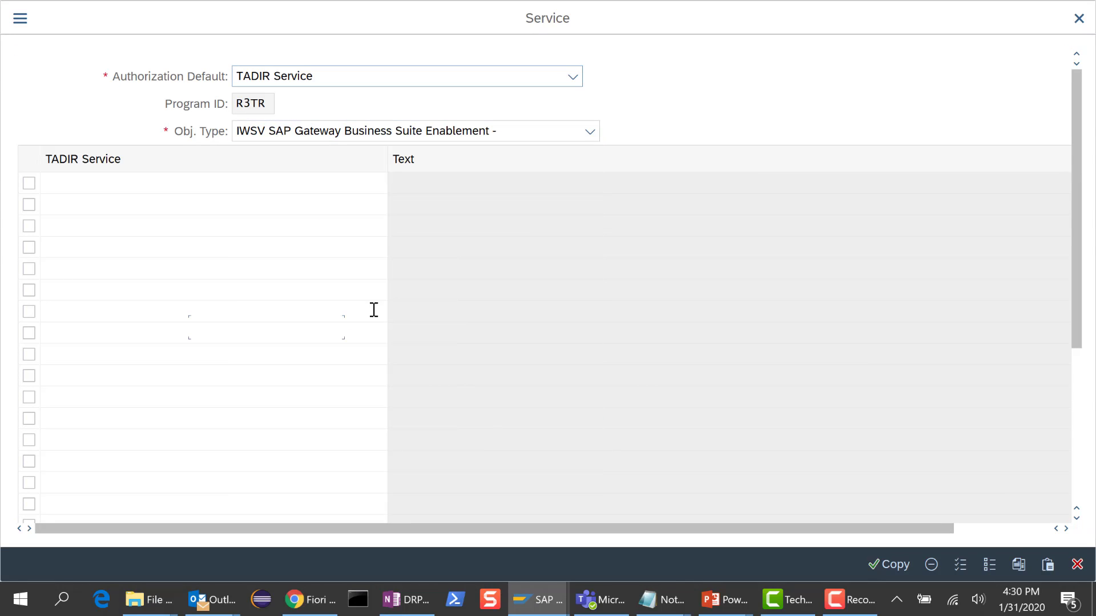
# Search the TADIR services for SD_SO* and mark SD_SOFA version 0001.
pyautogui.click(260, 189)
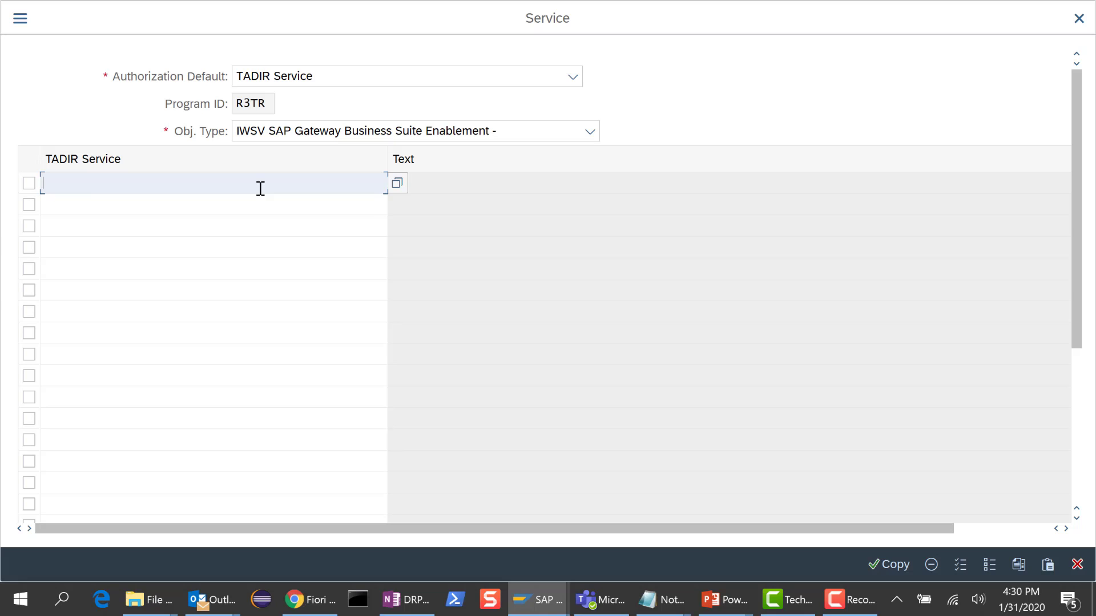
pyautogui.write('S')
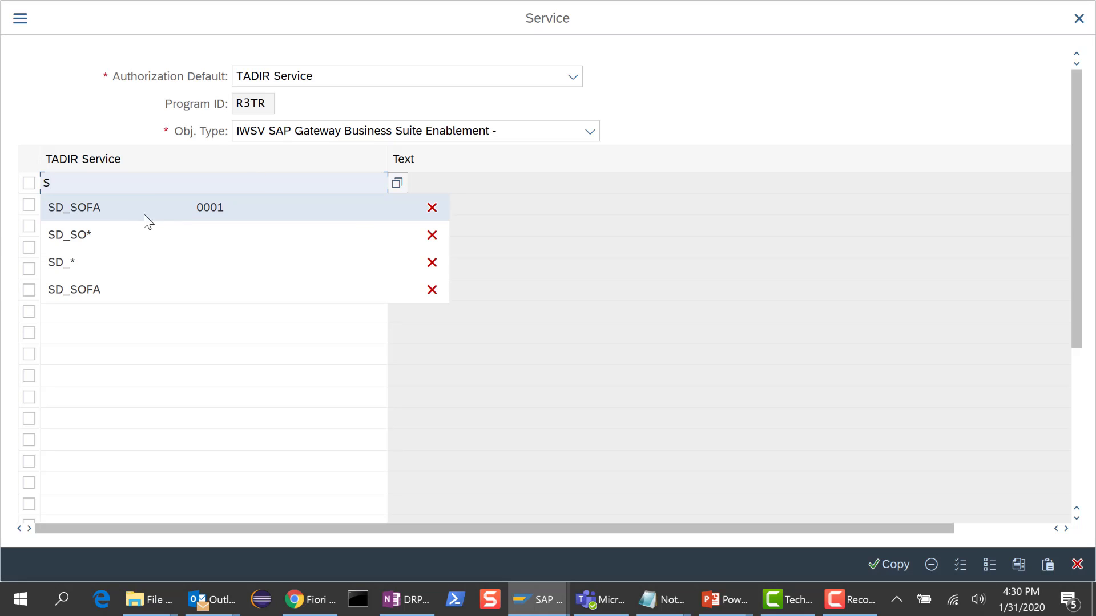
pyautogui.click(103, 228)
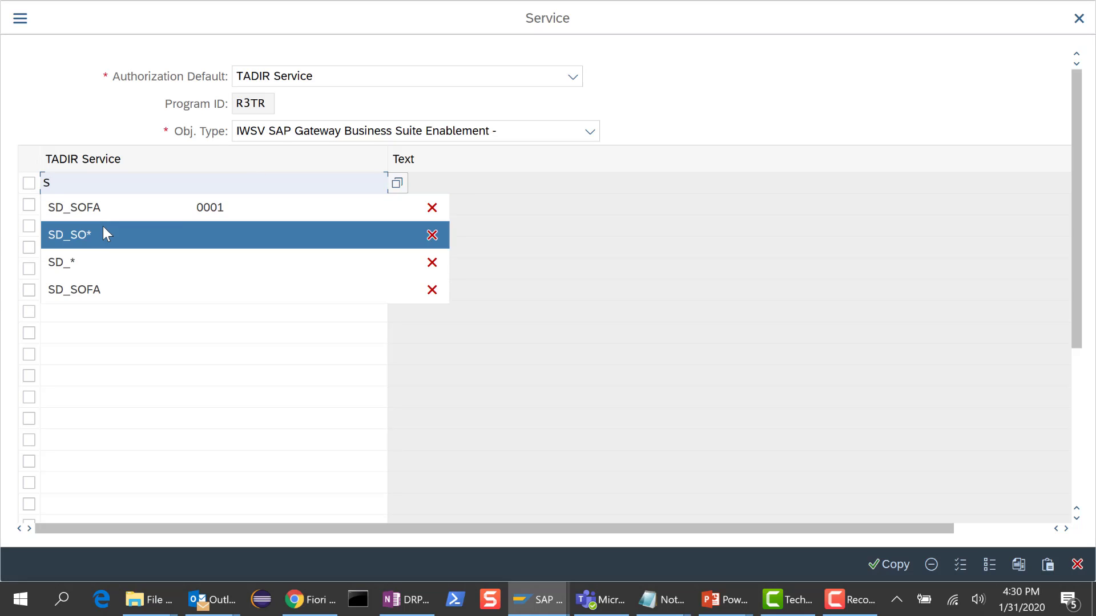
pyautogui.click(397, 182)
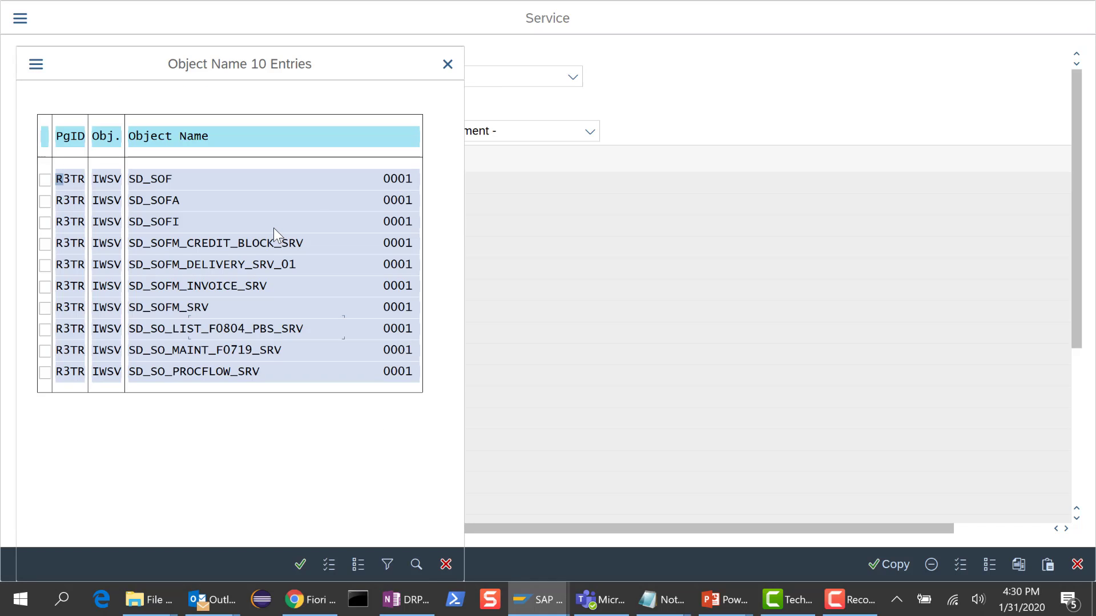
pyautogui.click(45, 202)
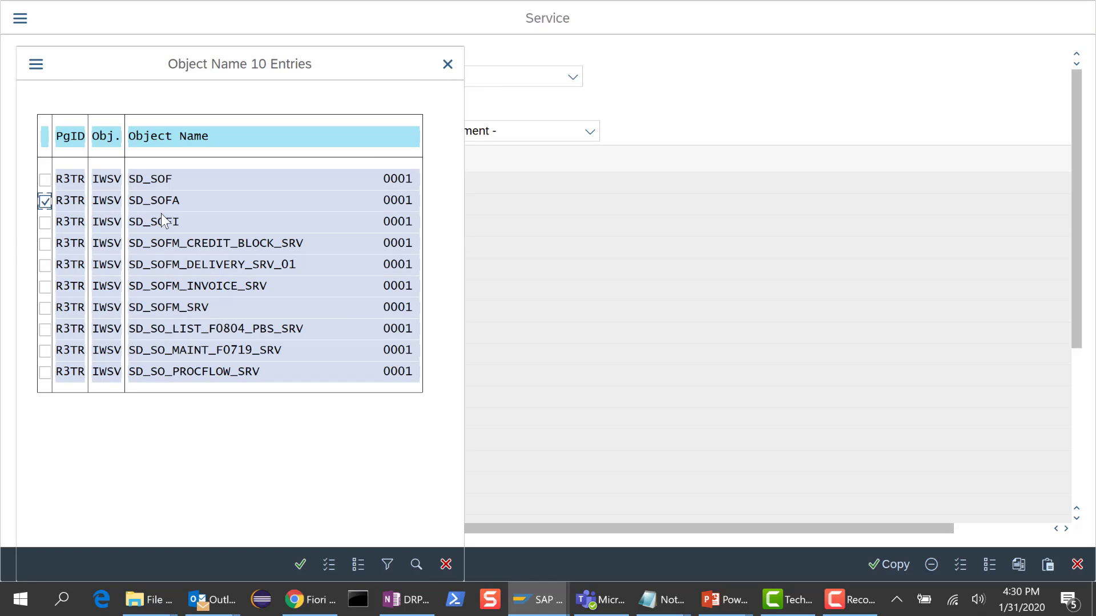
# Check the OData services listed for Track Sales Orders in the Fiori Apps Library and return to the SAP service selection.
pyautogui.hotkey('alt', 'Tab')
pyautogui.hotkey('alt', 'Tab')
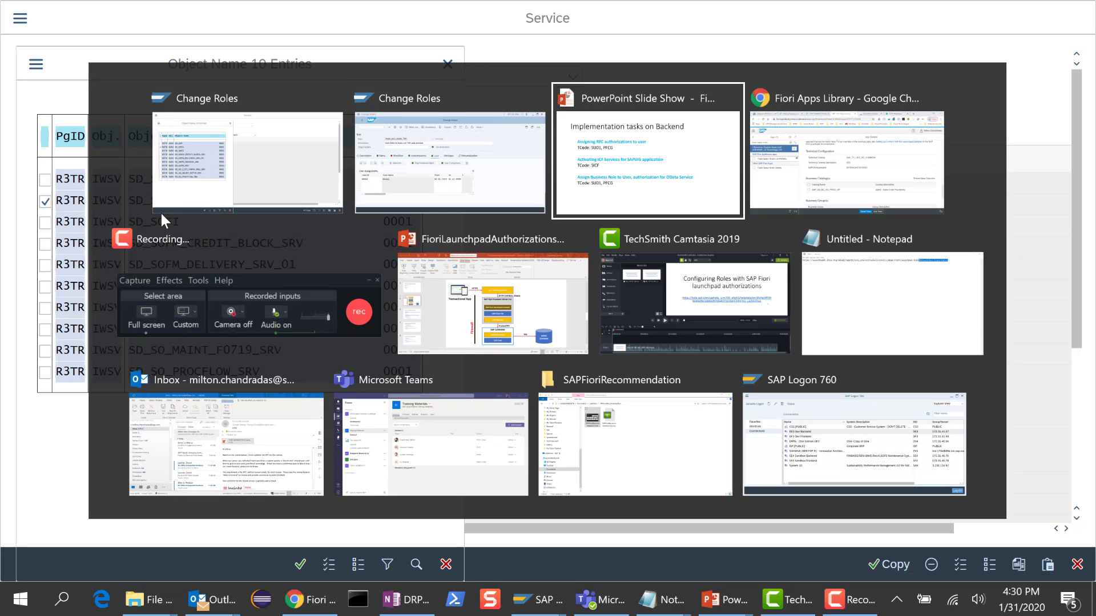
pyautogui.hotkey('alt', 'Tab')
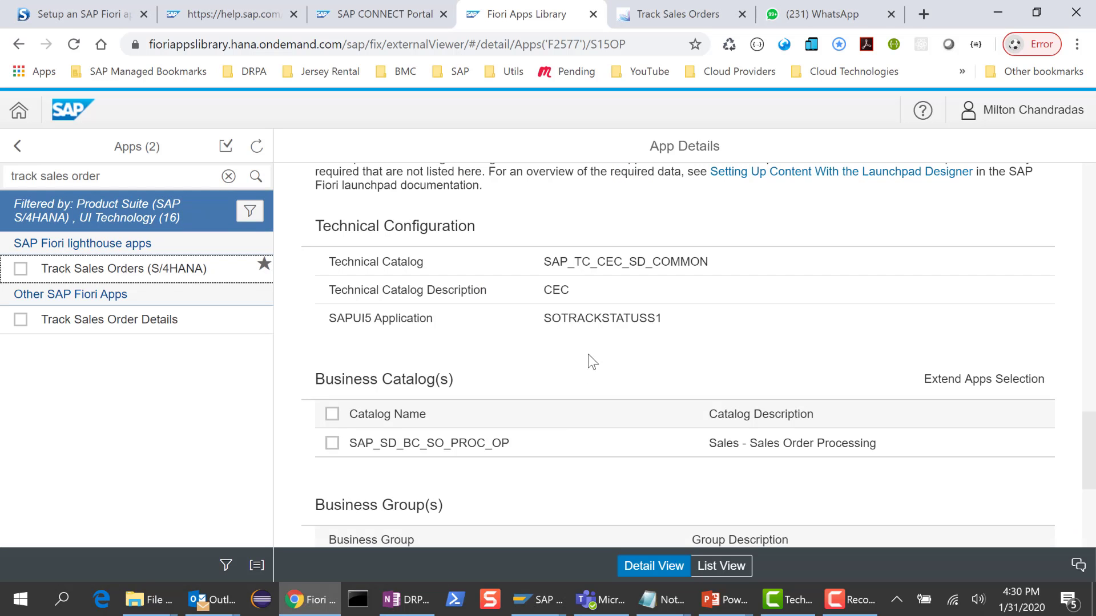
pyautogui.scroll(1, 575, 377)
pyautogui.scroll(8, 573, 371)
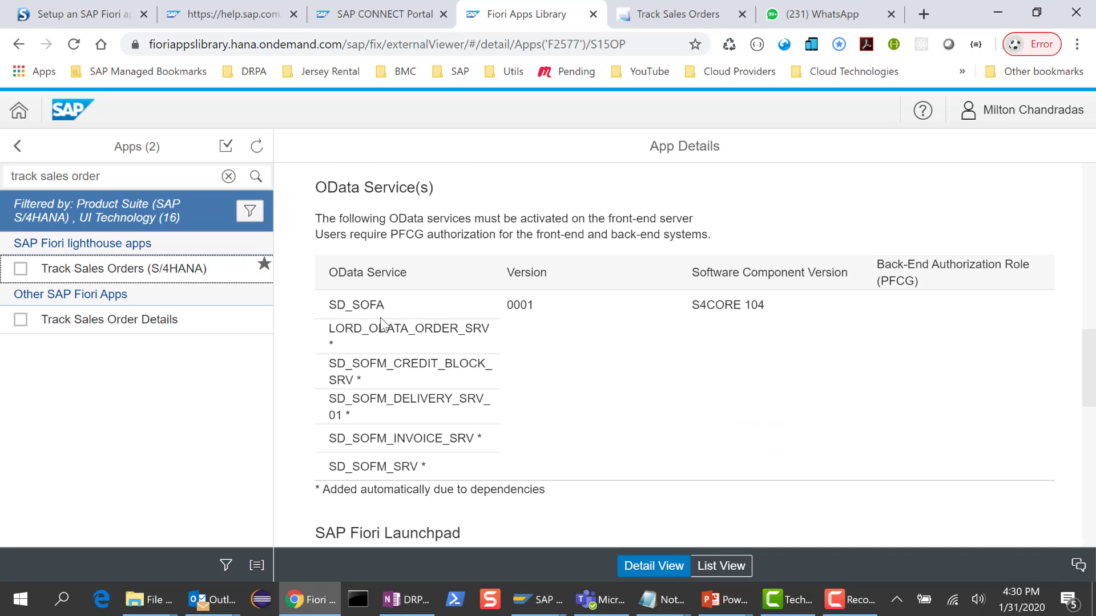
pyautogui.hotkey('alt', 'Tab')
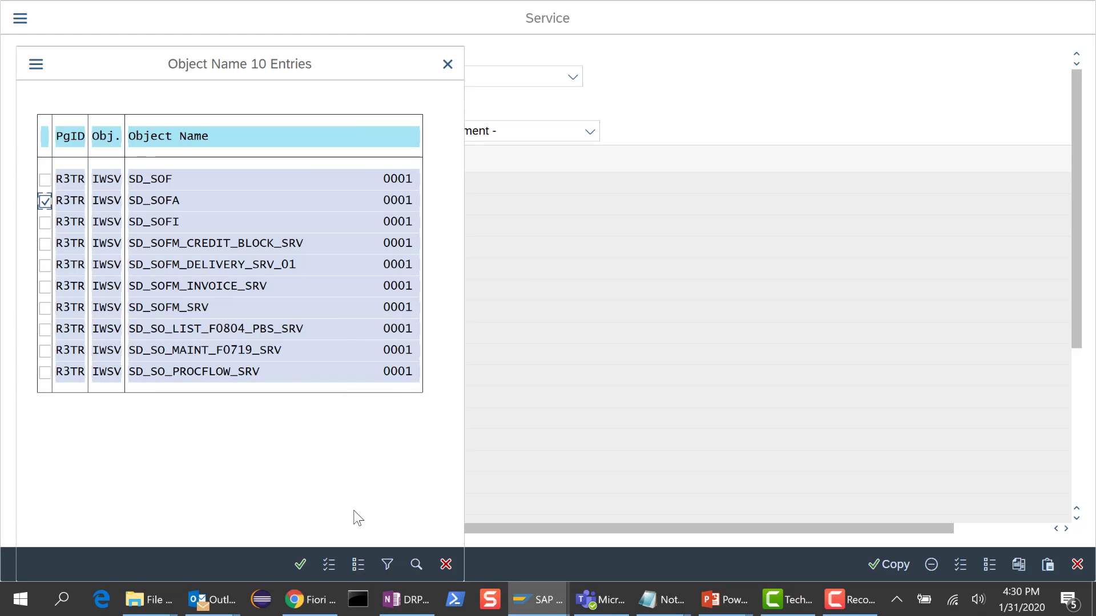
# Copy the marked SD_SOFA service into the role menu and save the role.
pyautogui.click(303, 564)
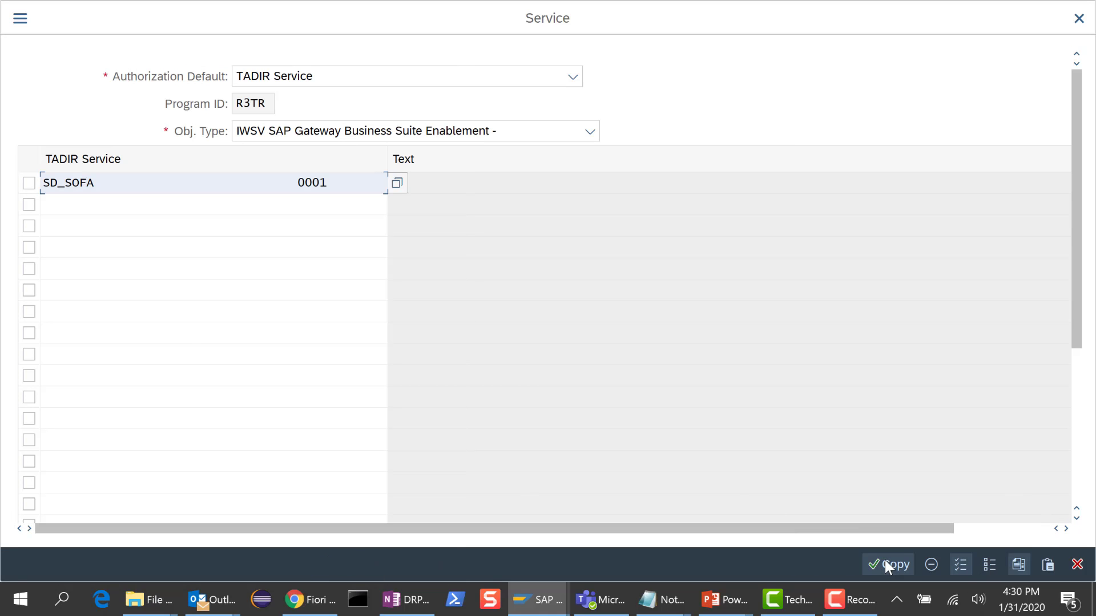
pyautogui.click(886, 564)
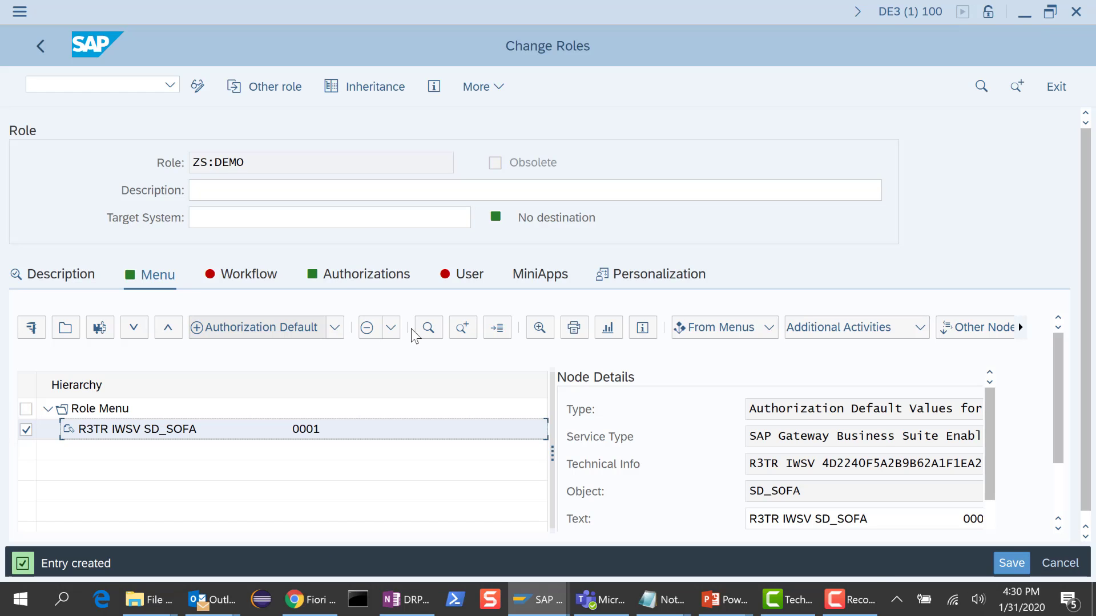
pyautogui.click(1010, 564)
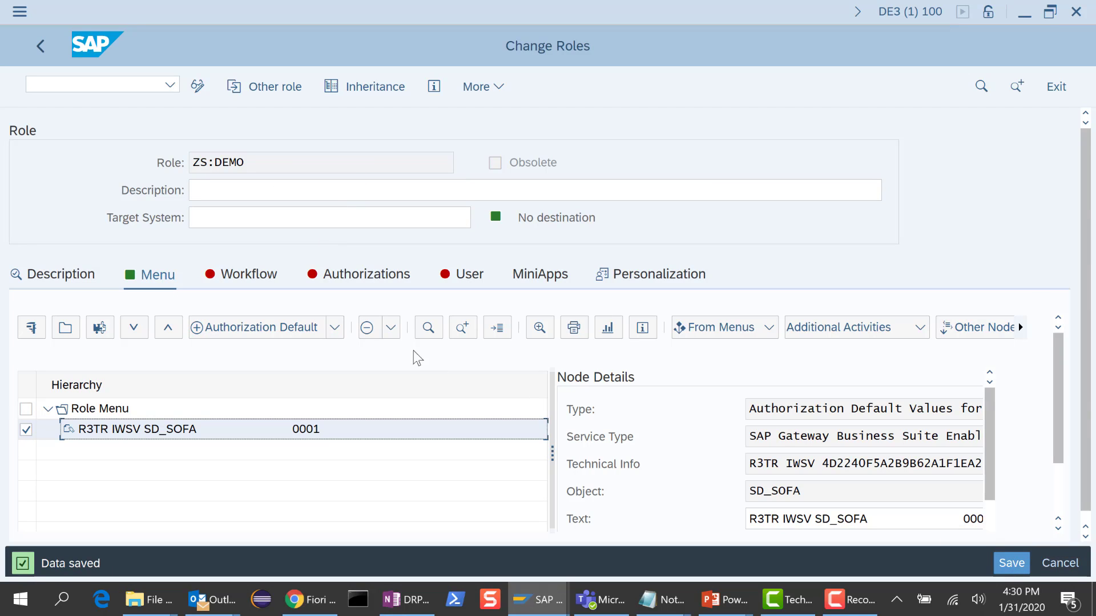
# Merge the new service into the ZS:DEMO authorization data, save it and regenerate the profile while leaving authorization maintenance.
pyautogui.click(359, 280)
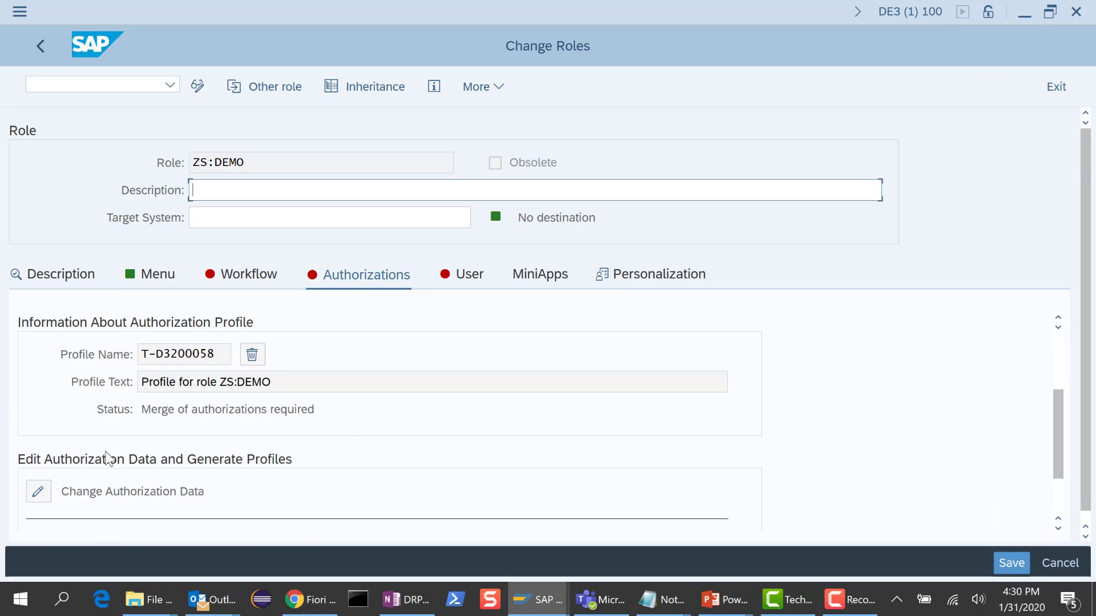
pyautogui.click(37, 489)
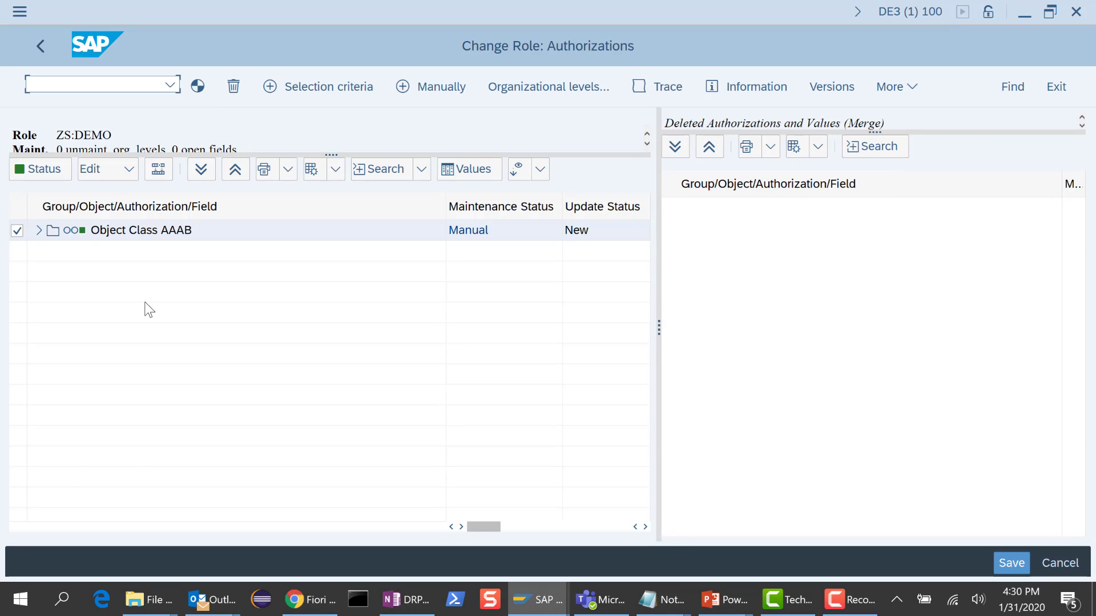
pyautogui.click(200, 86)
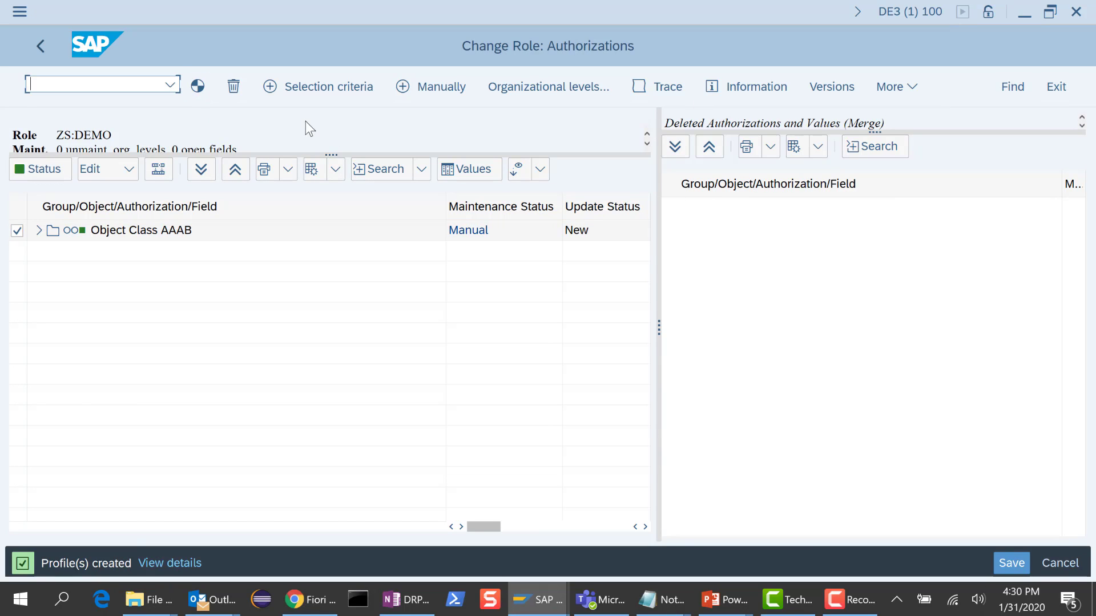
pyautogui.click(1011, 559)
pyautogui.click(1056, 86)
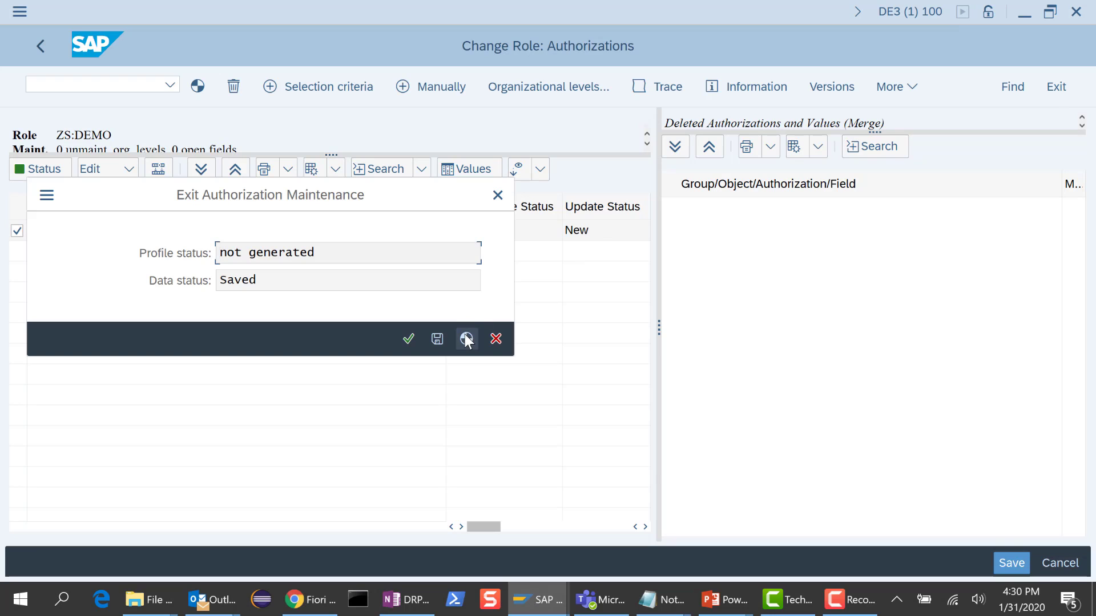
pyautogui.click(466, 338)
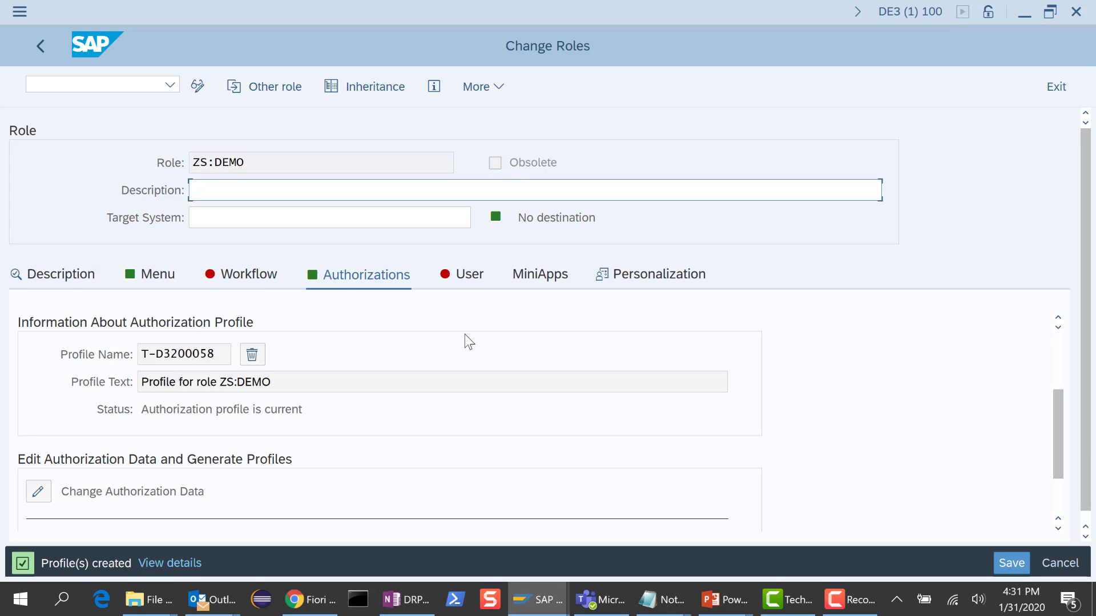
# Assign the user DEMO2 to the ZS:DEMO role.
pyautogui.click(466, 279)
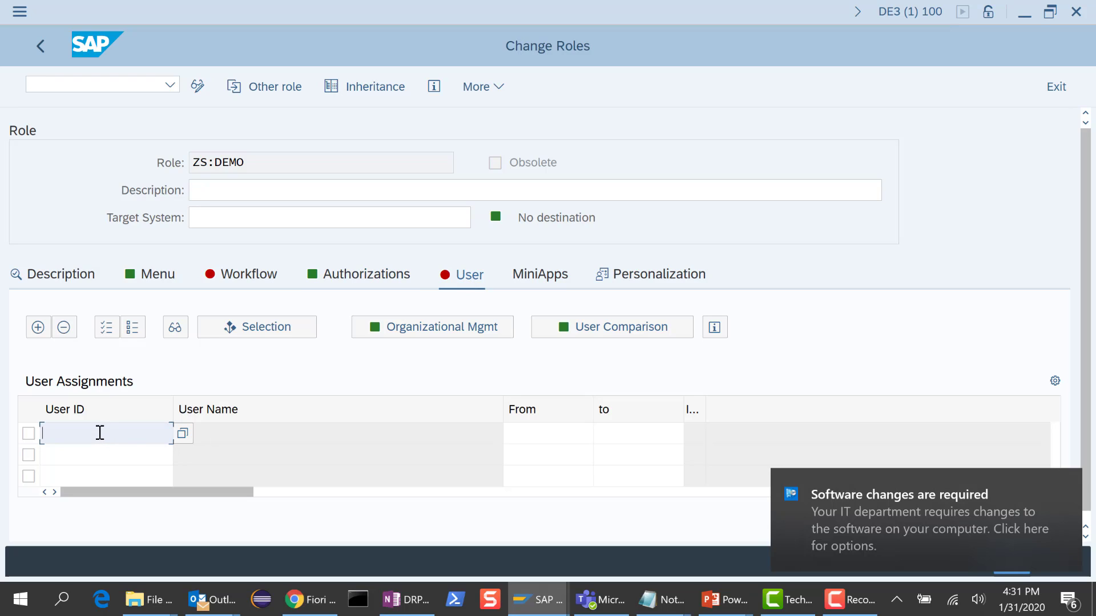
pyautogui.write('DEM')
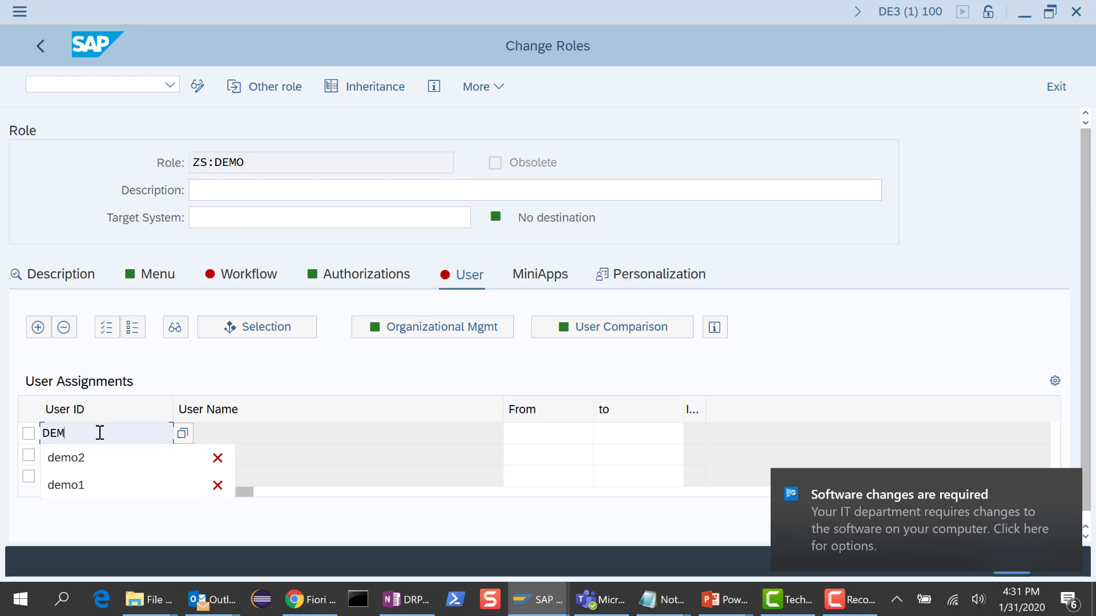
pyautogui.write('O2')
pyautogui.press('Return')
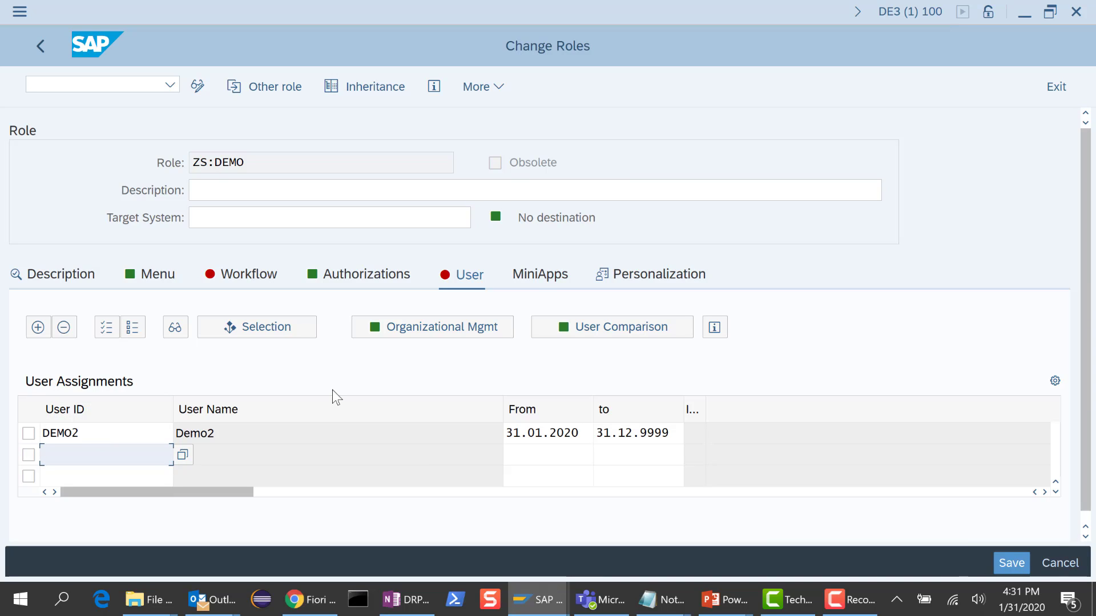
# Save the user assignment and run a complete user master comparison for the ZS:DEMO role.
pyautogui.click(592, 326)
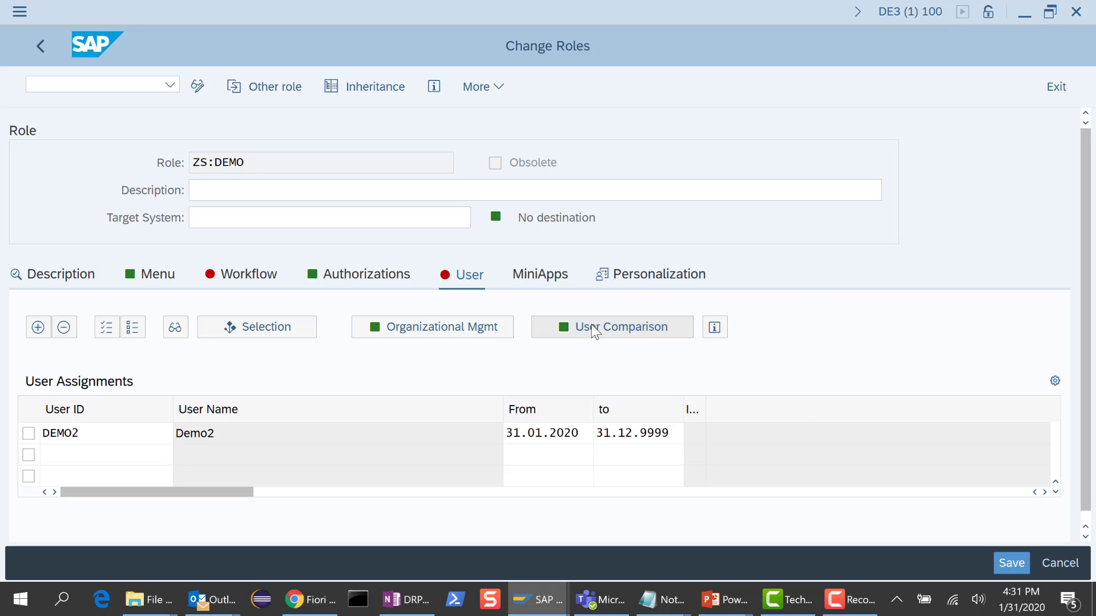
pyautogui.click(327, 446)
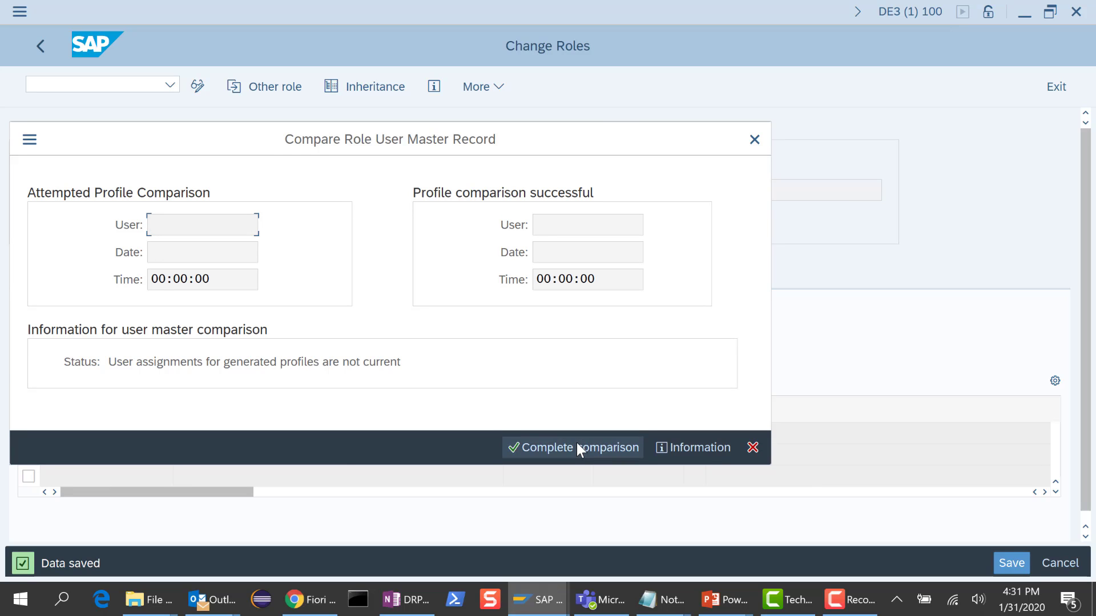
pyautogui.click(576, 443)
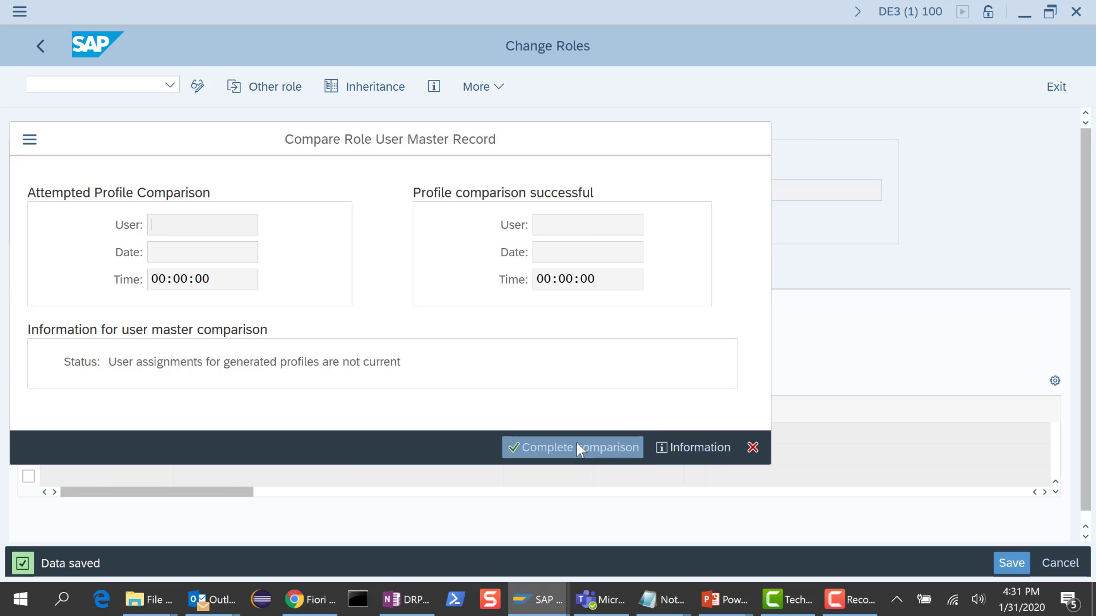
pyautogui.click(752, 448)
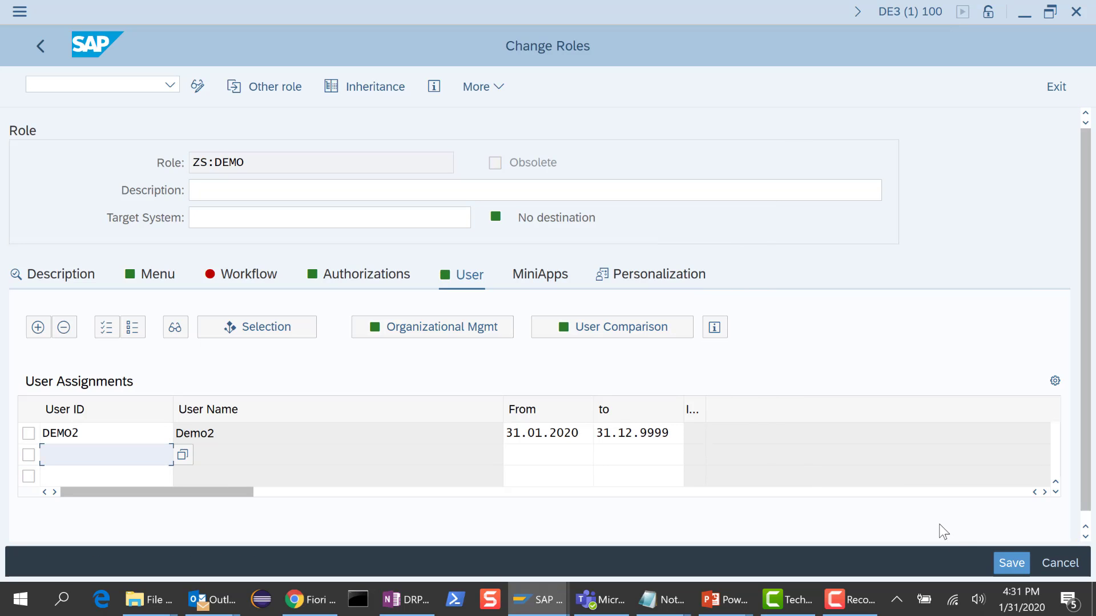
pyautogui.click(1011, 561)
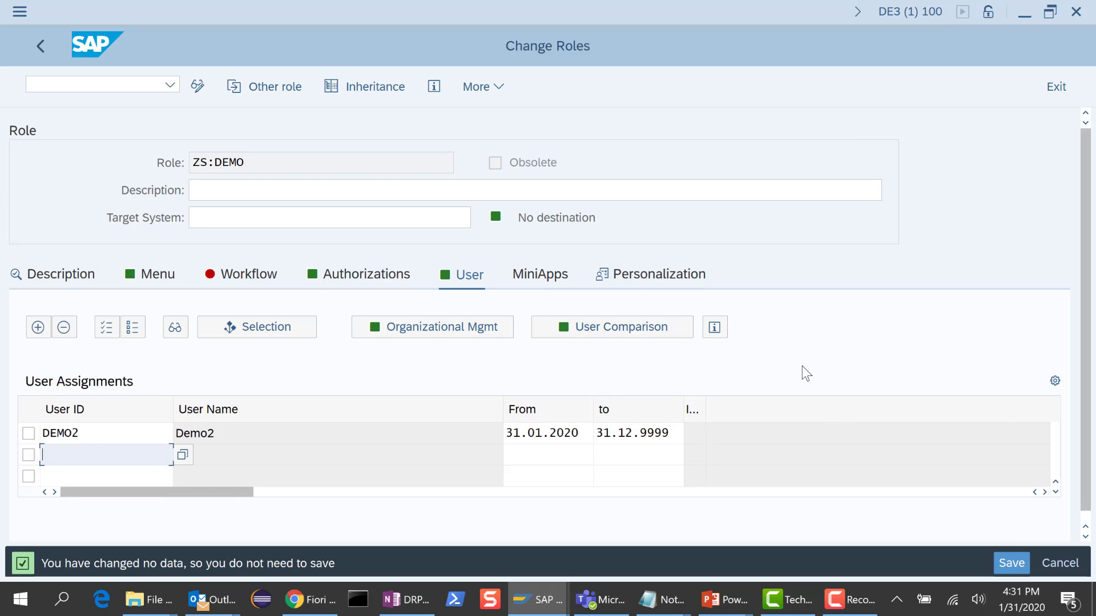
# Switch to the PowerPoint slide show and bring up the slide on implementation tasks on the frontend.
pyautogui.hotkey('alt', 'Tab')
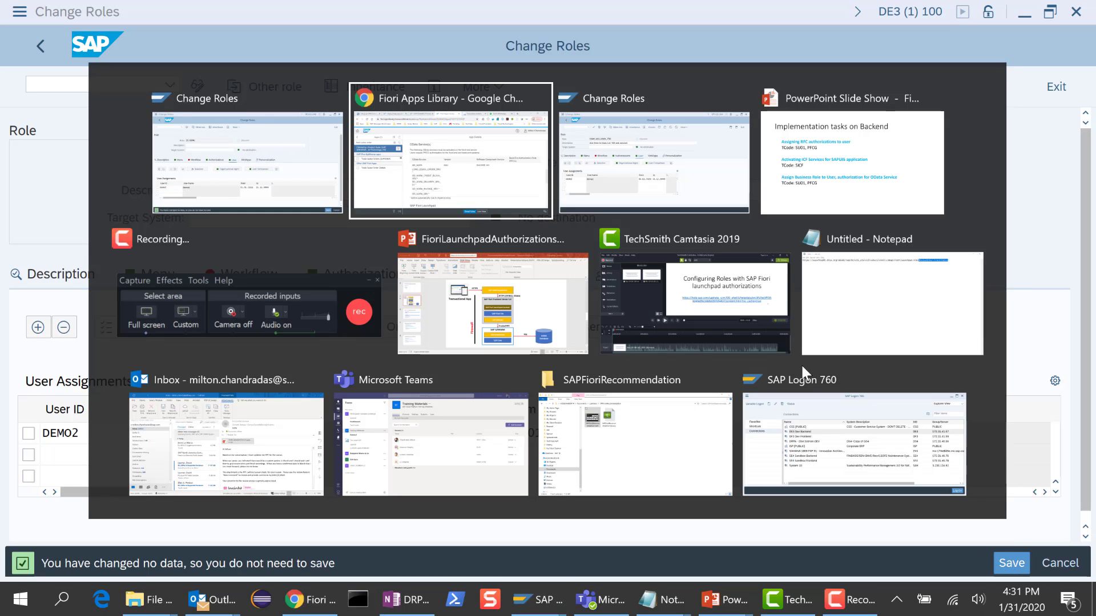
pyautogui.press('Tab')
pyautogui.hotkey('alt', 'Tab')
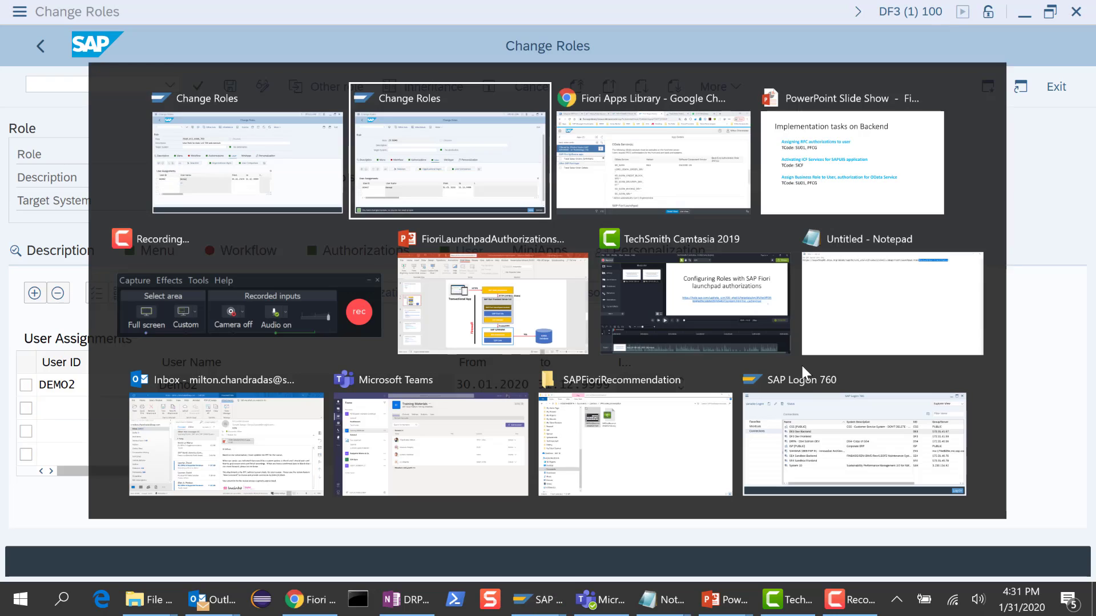
pyautogui.press('Tab')
pyautogui.press('Tab')
pyautogui.press('Right')
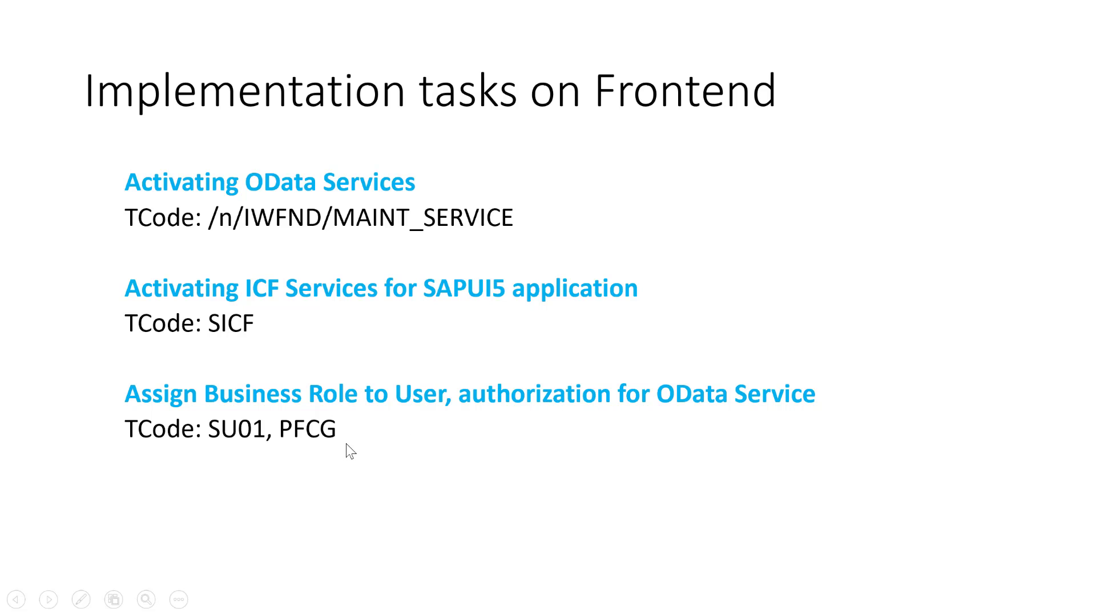
# Advance the slide show to the backend implementation tasks slide and switch to Chrome.
pyautogui.press('Right')
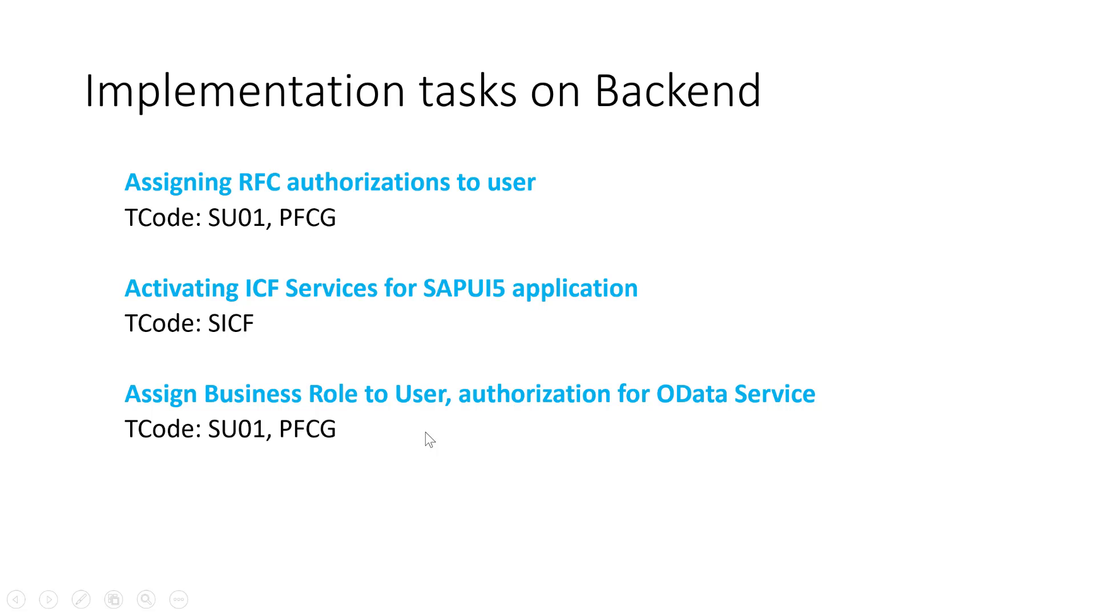
pyautogui.hotkey('alt', 'Tab')
pyautogui.hotkey('alt', 'Tab')
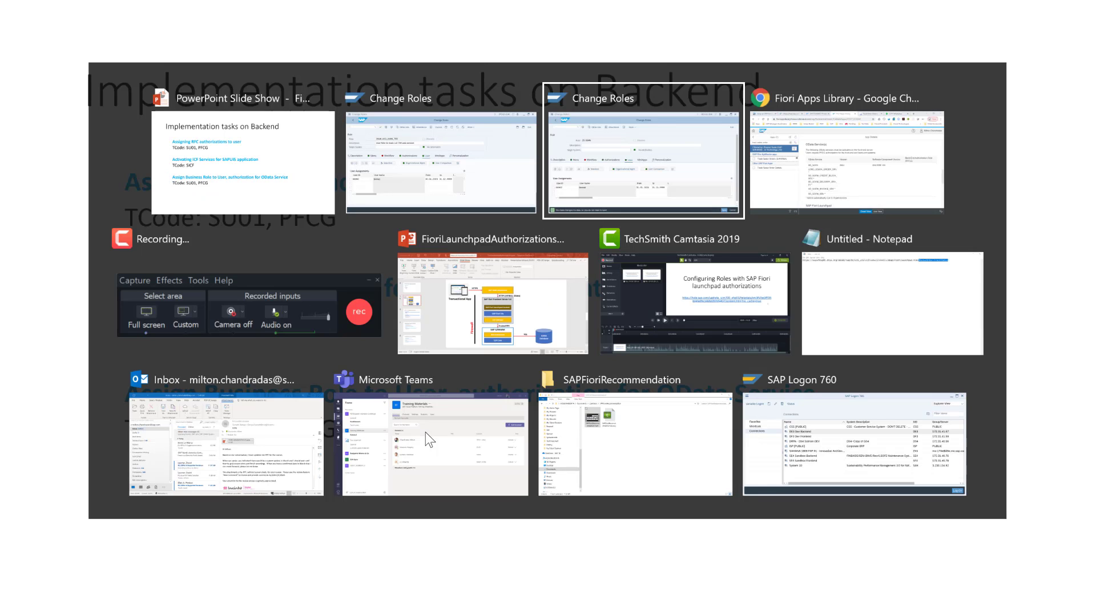
pyautogui.hotkey('alt', 'Tab')
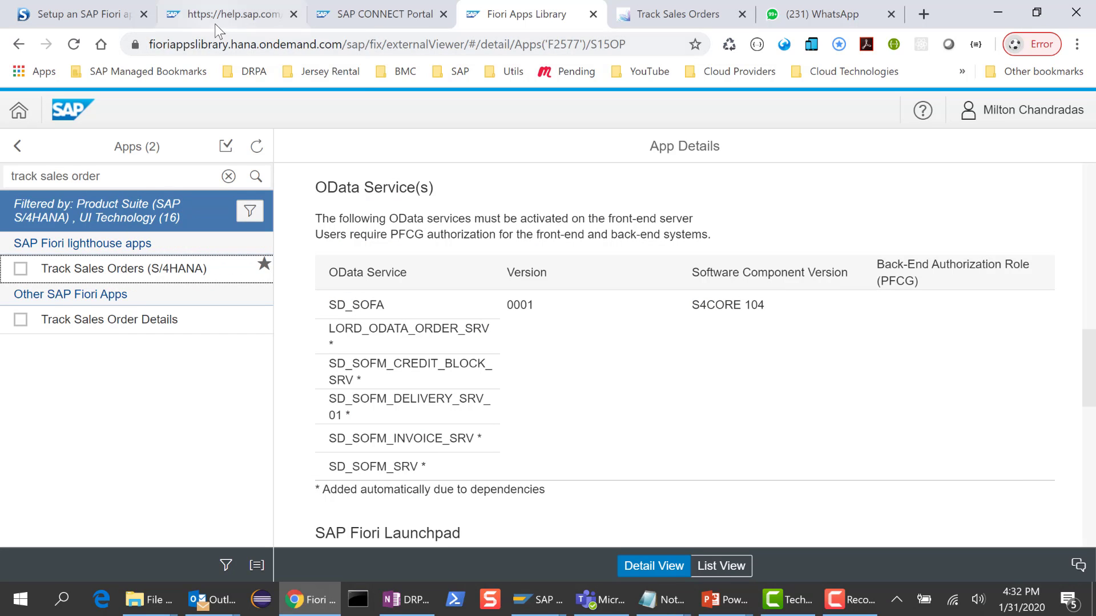
# Open the Assign RFC Authorization to User topic in the SAP documentation and read its prerequisites and procedure.
pyautogui.click(220, 17)
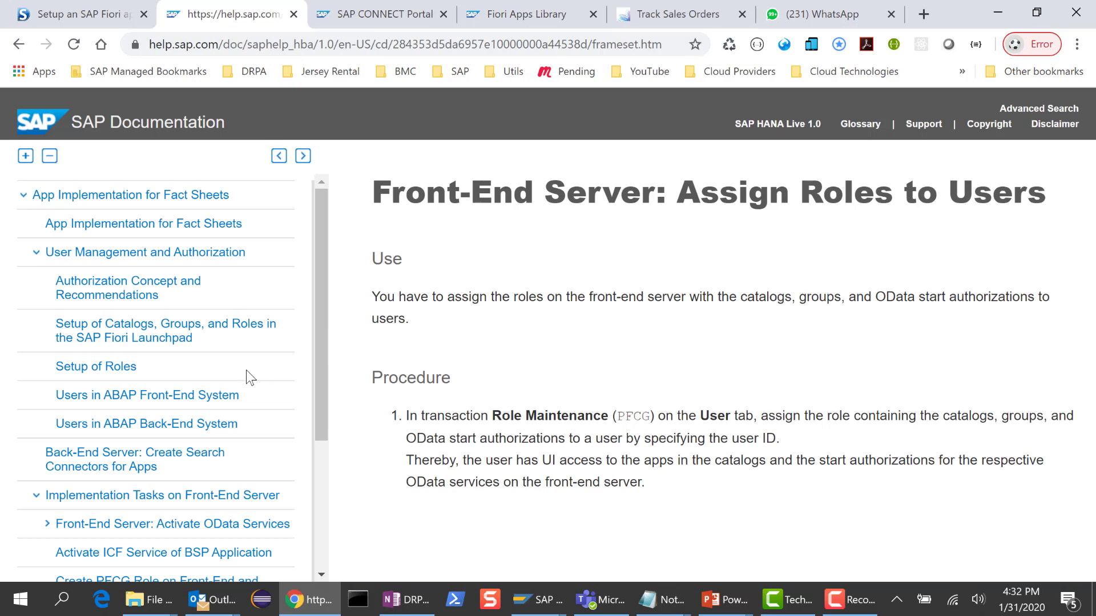
pyautogui.scroll(-4, 177, 514)
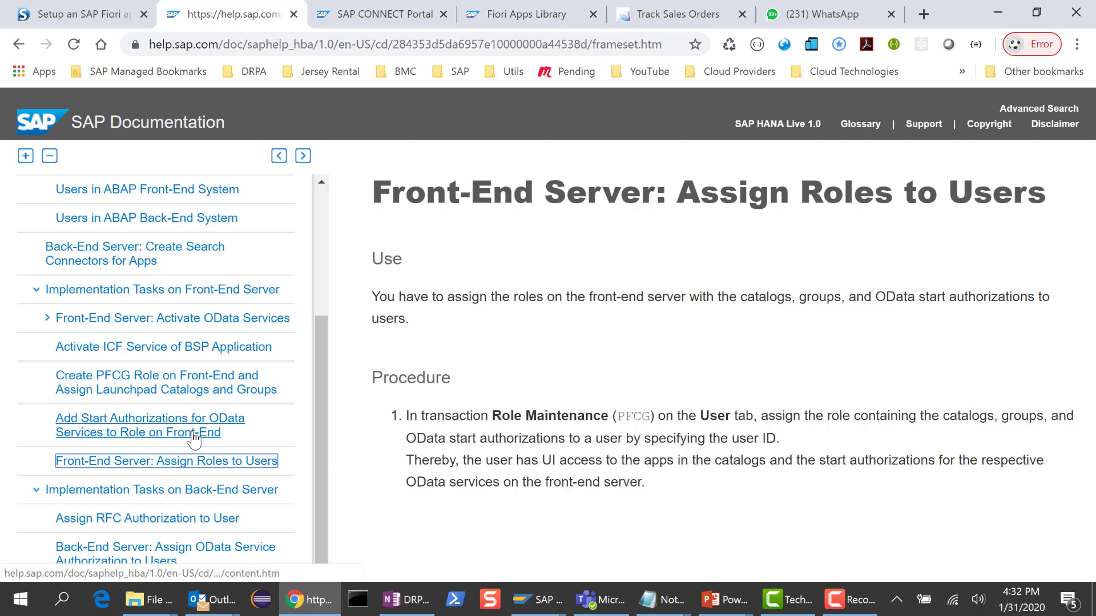
pyautogui.click(183, 521)
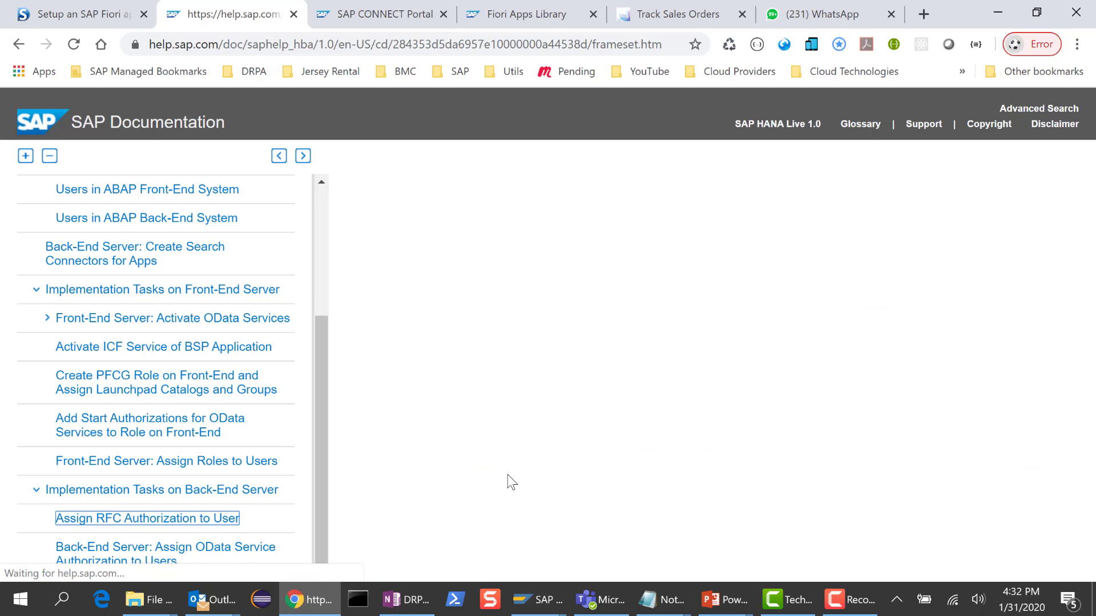
pyautogui.scroll(-2, 703, 382)
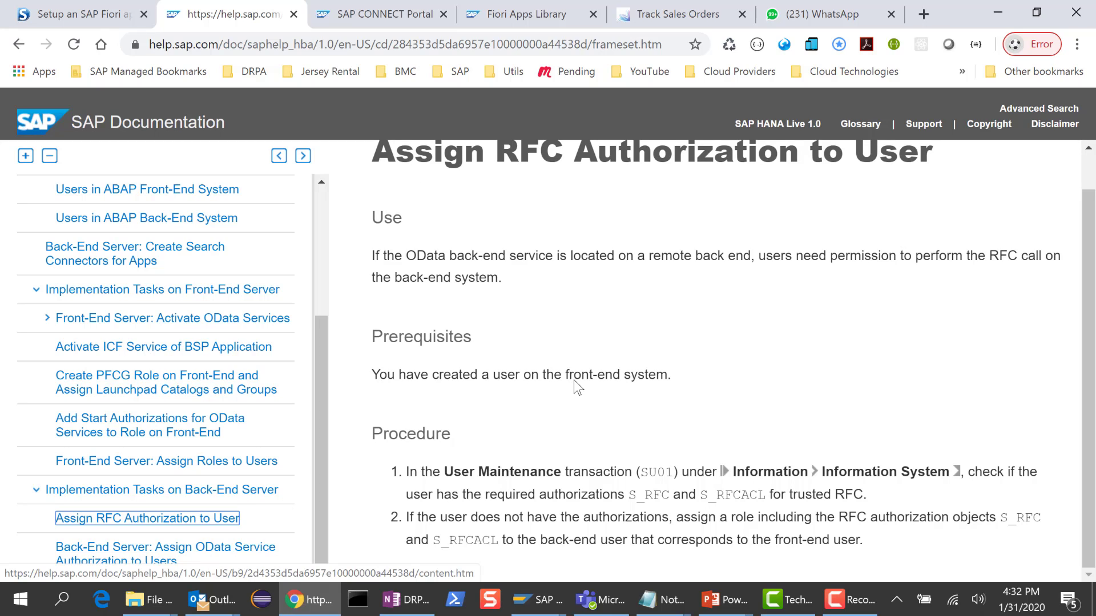
# Return to the Track Sales Orders app page and clear its developer console of the earlier messages.
pyautogui.hotkey('alt', 'Tab')
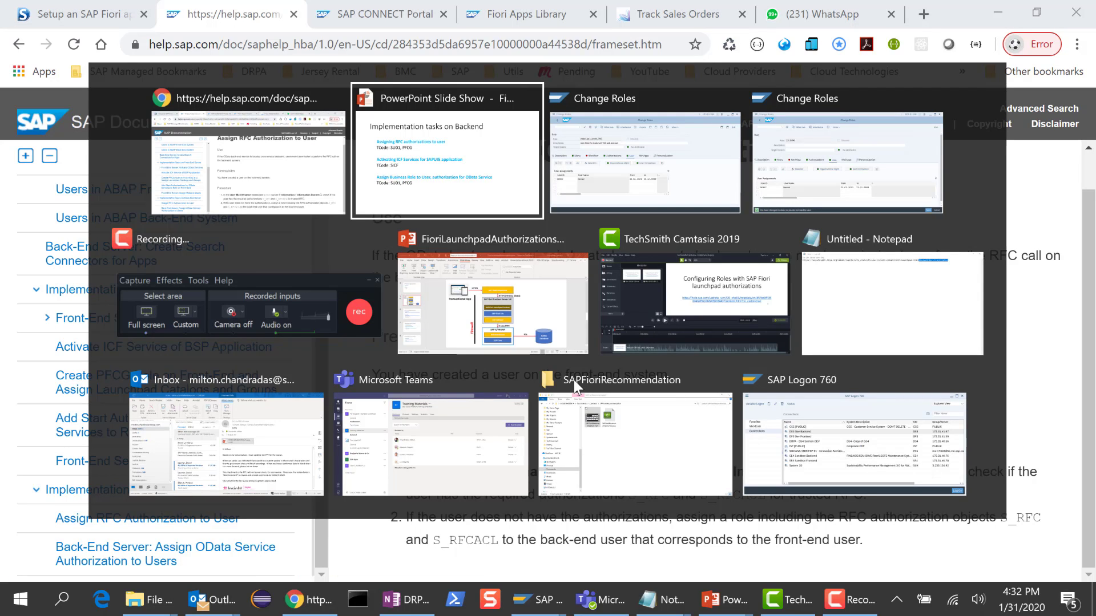
pyautogui.hotkey('alt', 'Tab')
pyautogui.hotkey('alt', 'Tab')
pyautogui.hotkey('alt', 'Tab')
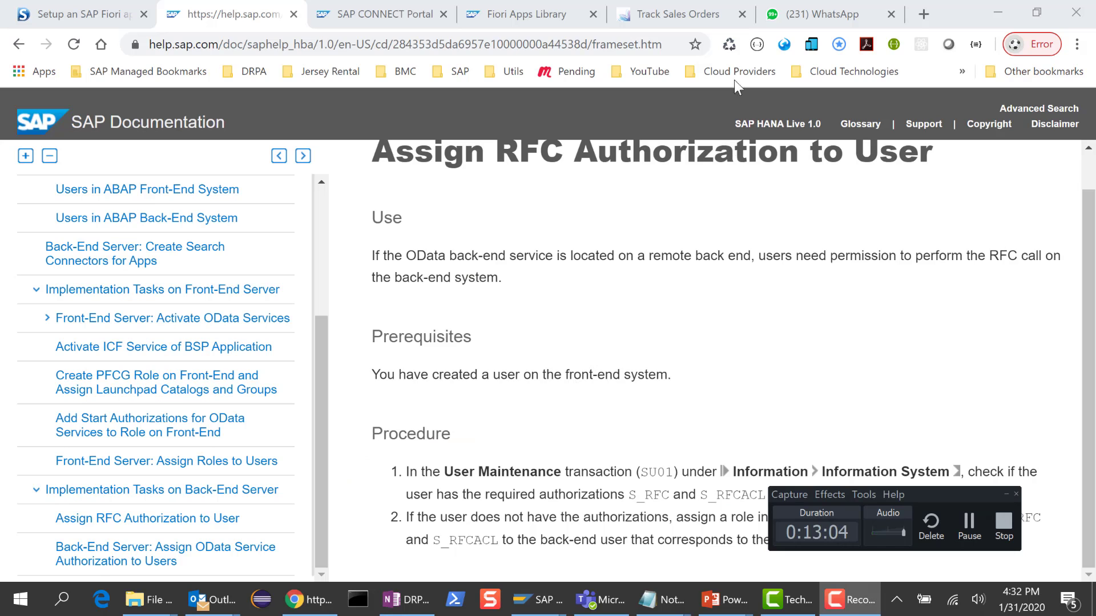
pyautogui.click(667, 16)
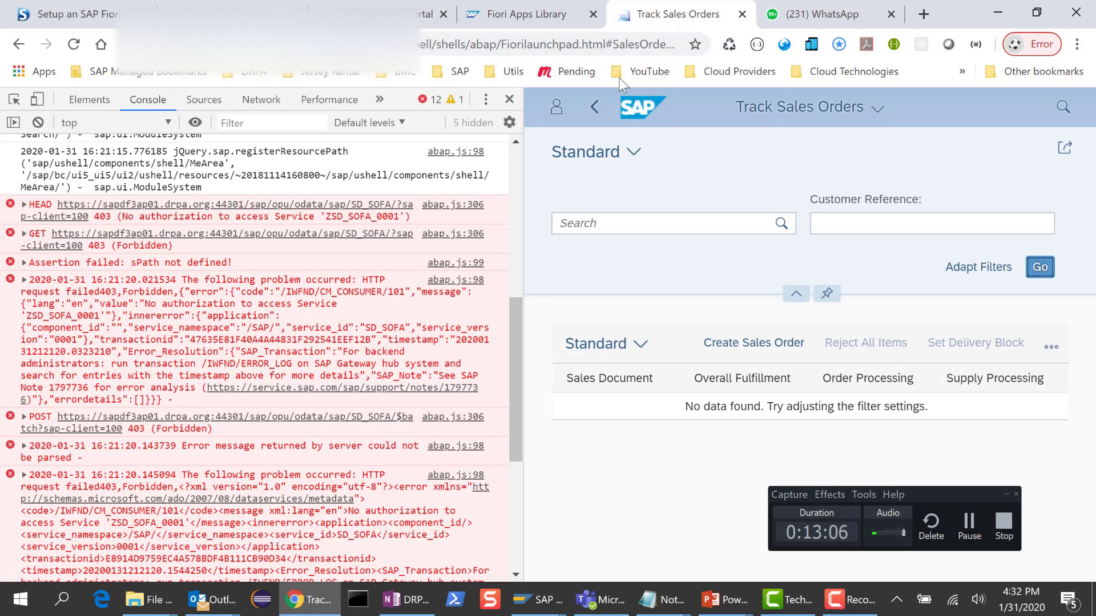
pyautogui.rightClick(283, 167)
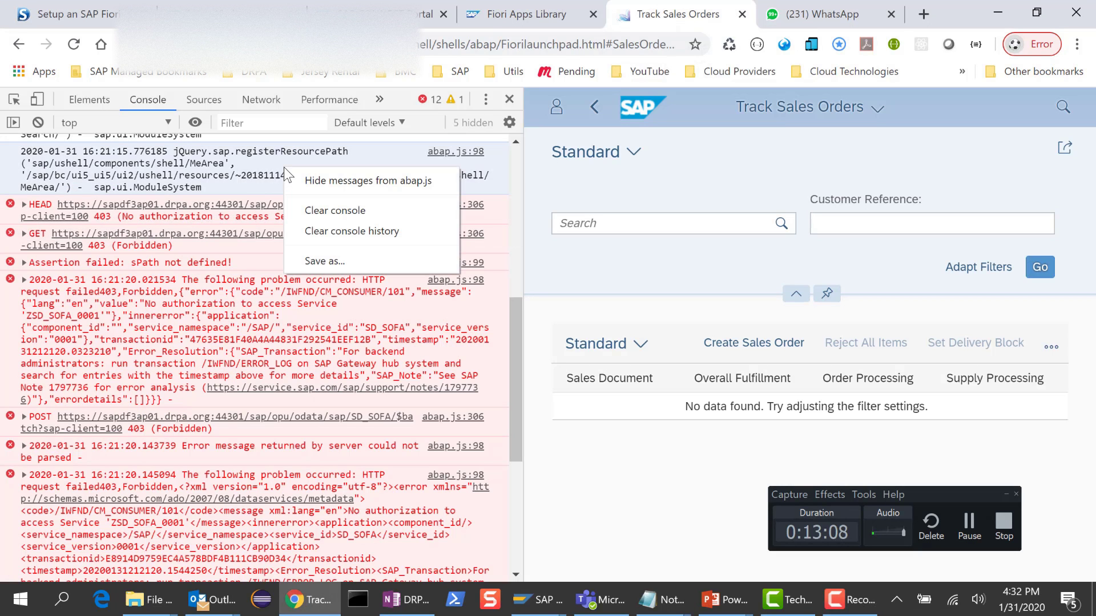
pyautogui.click(334, 210)
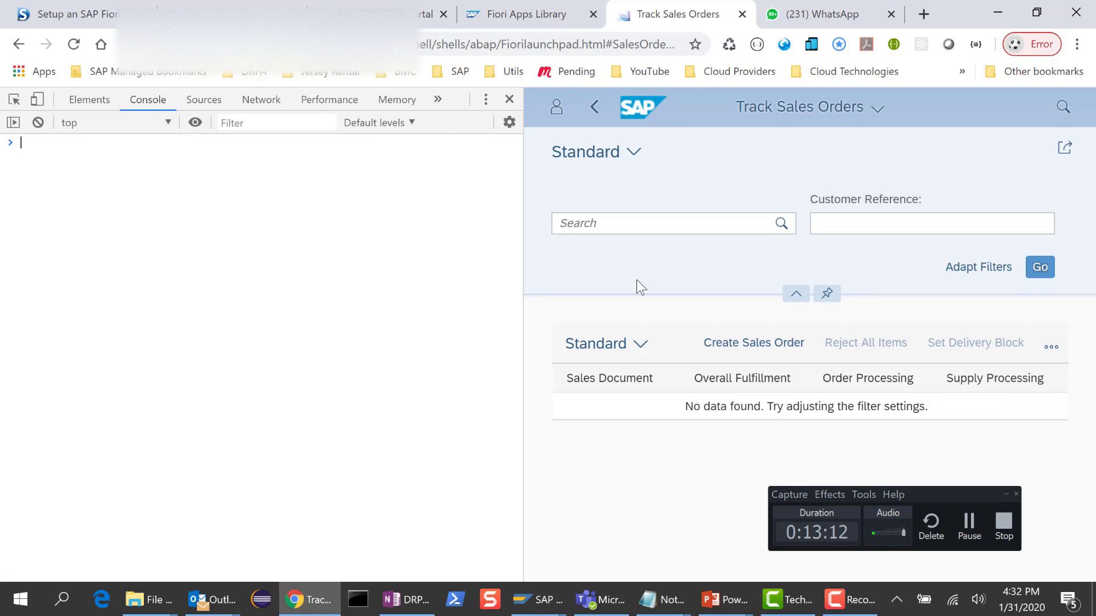
# Rerun the unfiltered sales order search and repeat it with a cleared, restarted network recording in the developer tools.
pyautogui.click(1040, 268)
pyautogui.click(256, 103)
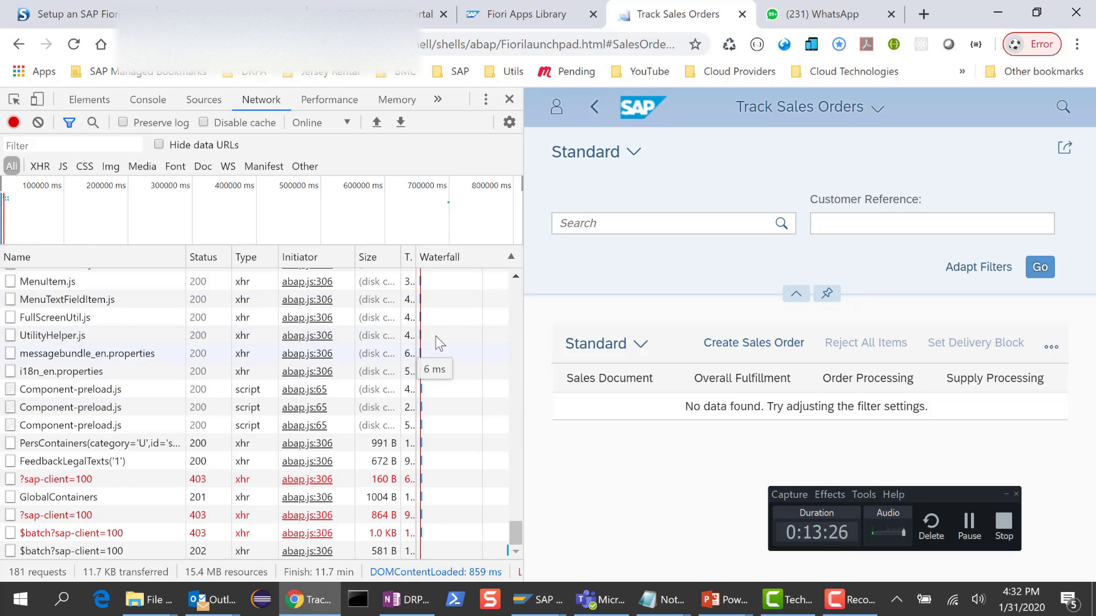
pyautogui.click(14, 122)
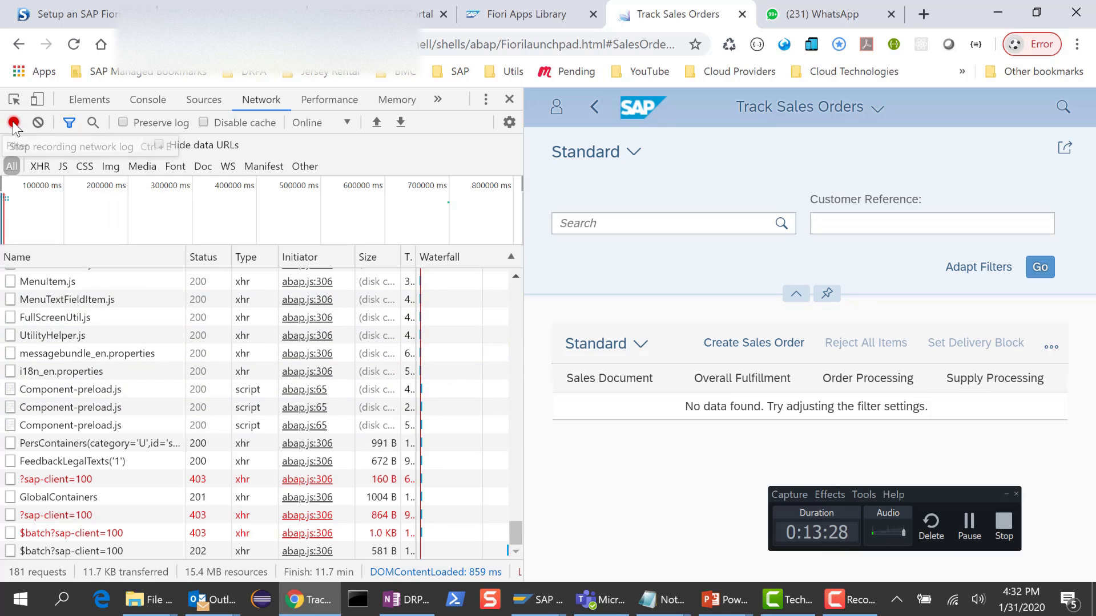
pyautogui.click(14, 122)
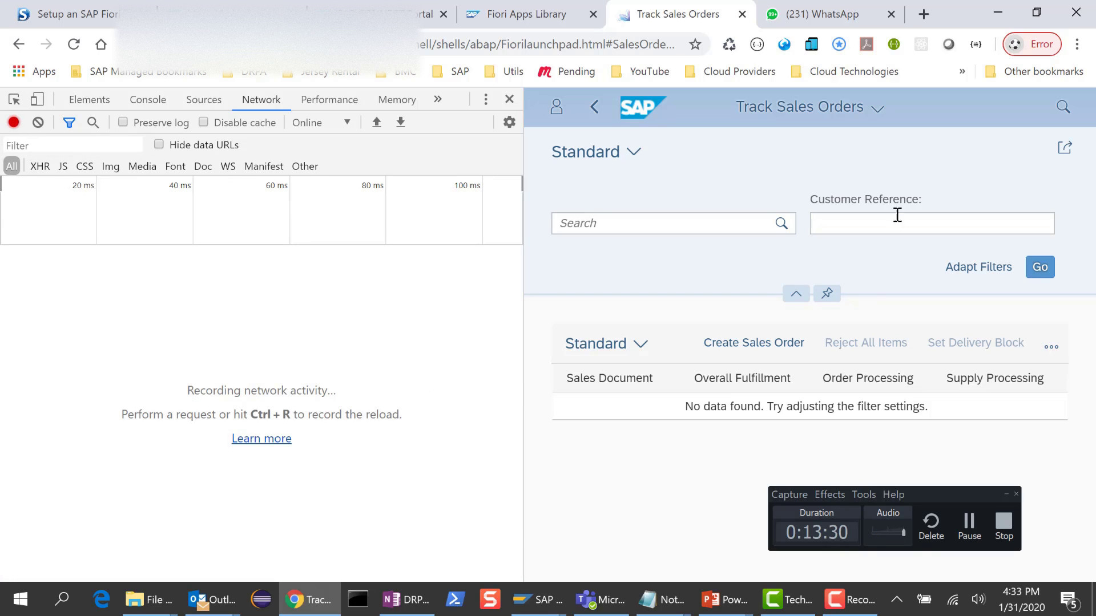
pyautogui.click(1045, 272)
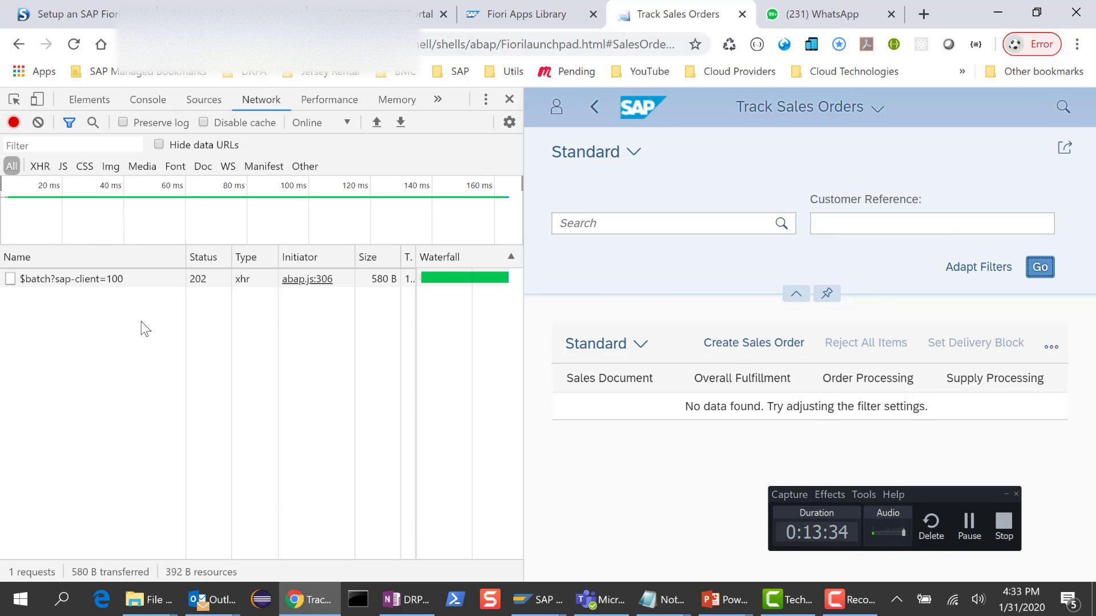
# Inspect the $batch?sap-client=100 request, checking the SD_SOFA service in its URL, its status and the results in its response.
pyautogui.click(87, 282)
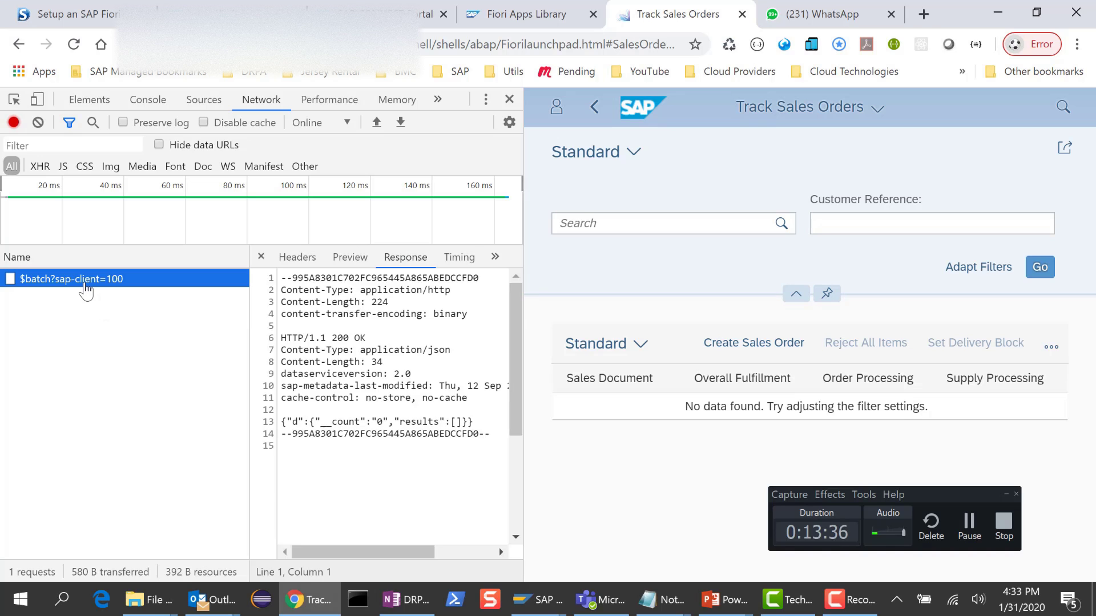
pyautogui.click(298, 257)
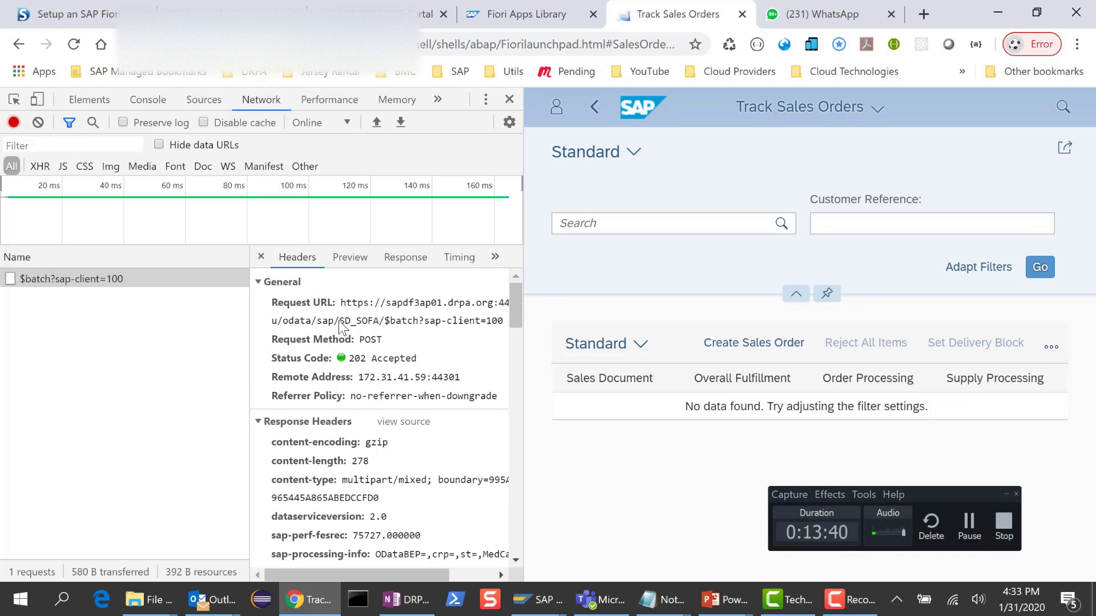
pyautogui.moveTo(340, 322); pyautogui.dragTo(370, 330)
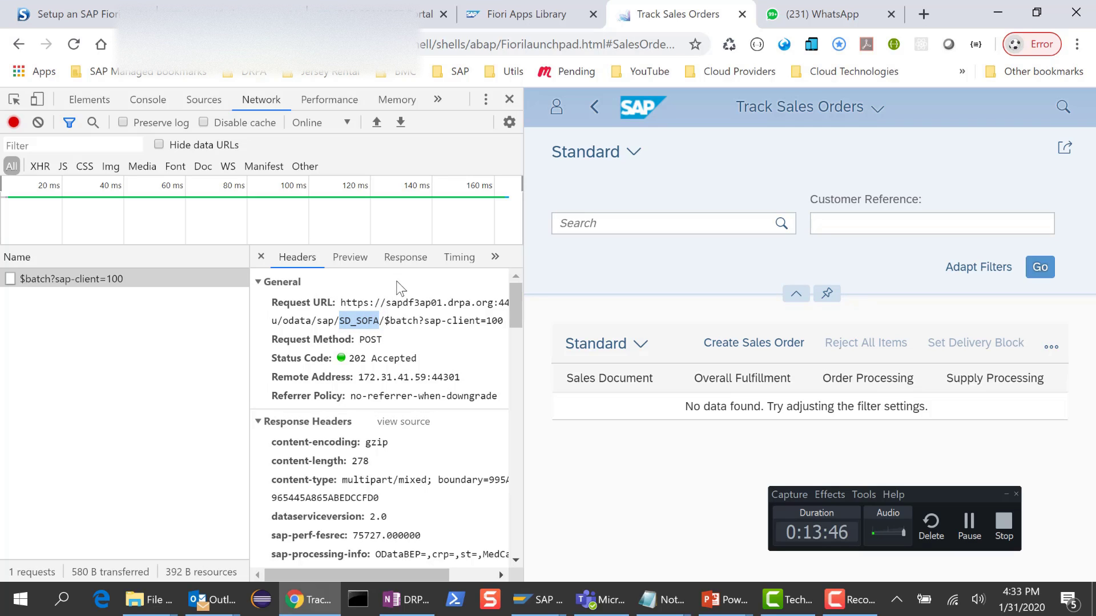
pyautogui.click(405, 259)
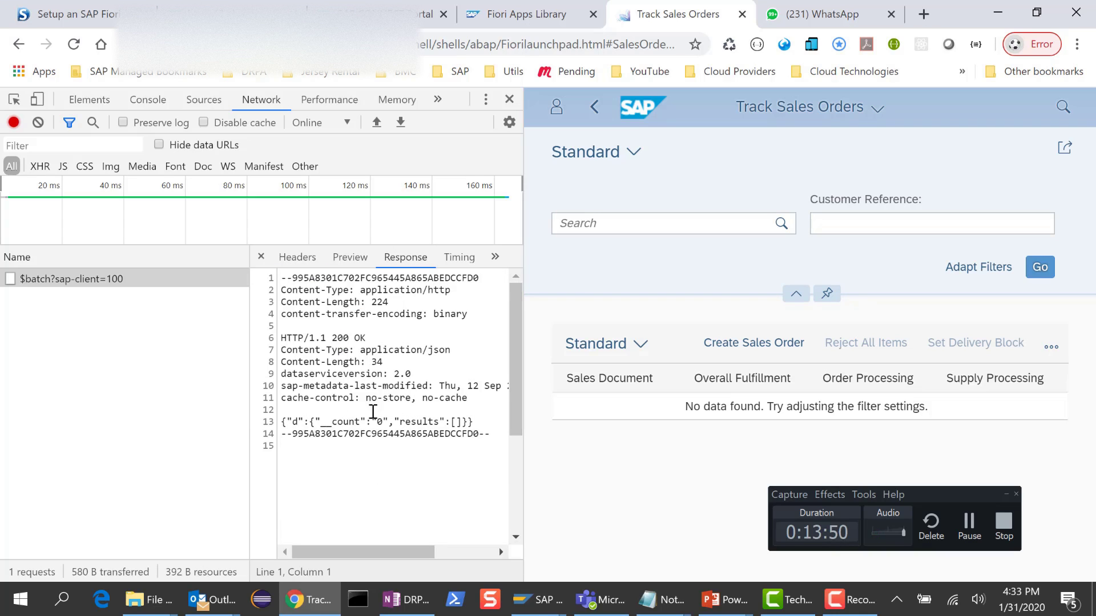
pyautogui.moveTo(345, 425); pyautogui.dragTo(484, 430)
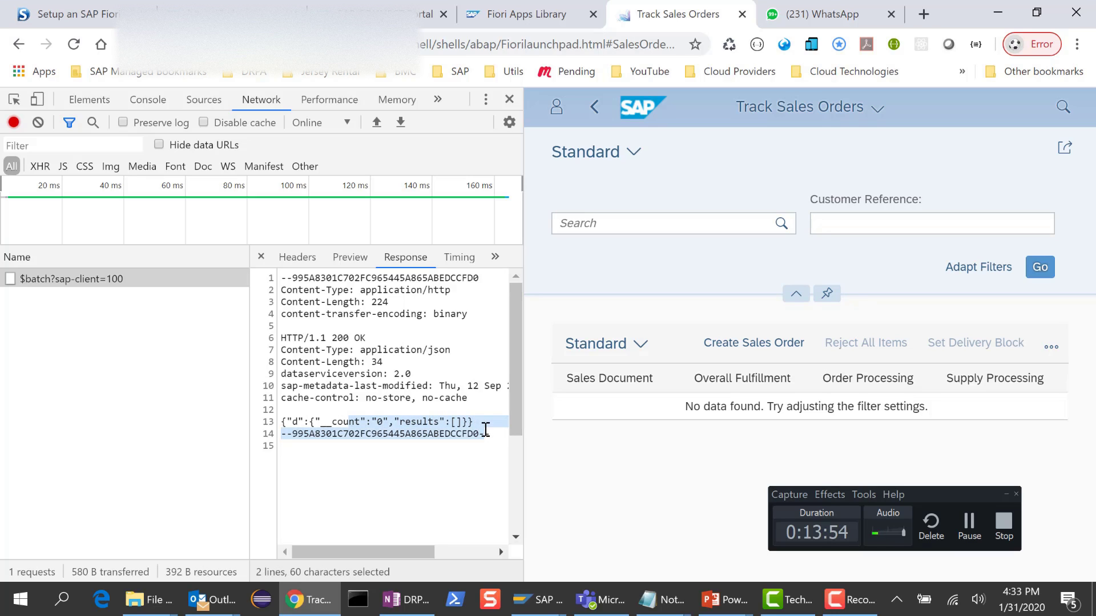